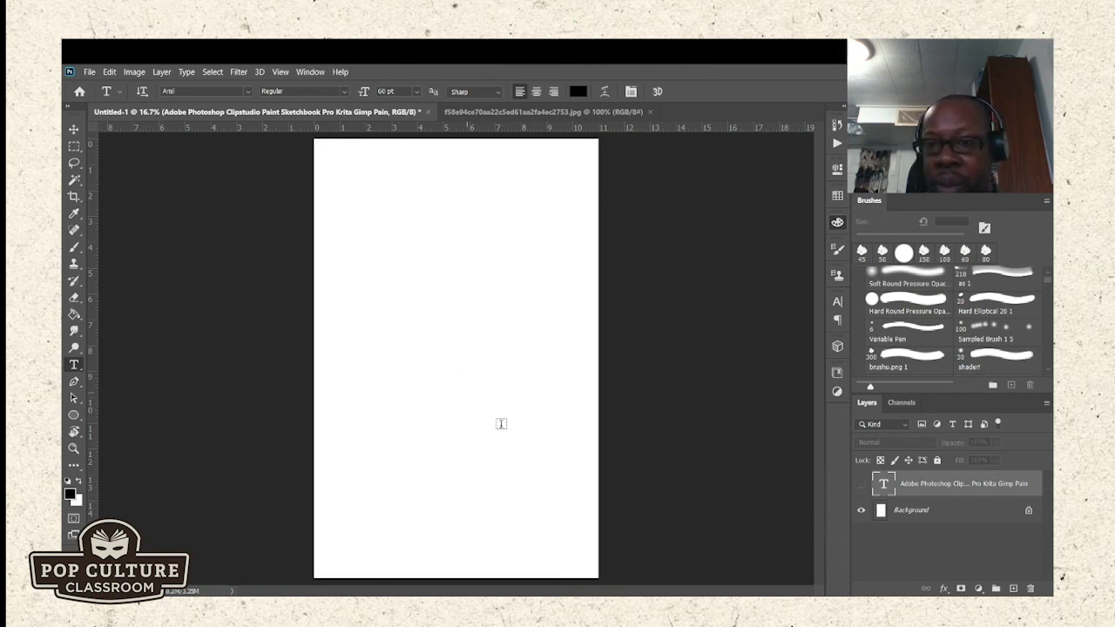
# - Show the text layer listing the painting programs and hide it again
pyautogui.click(860, 483)
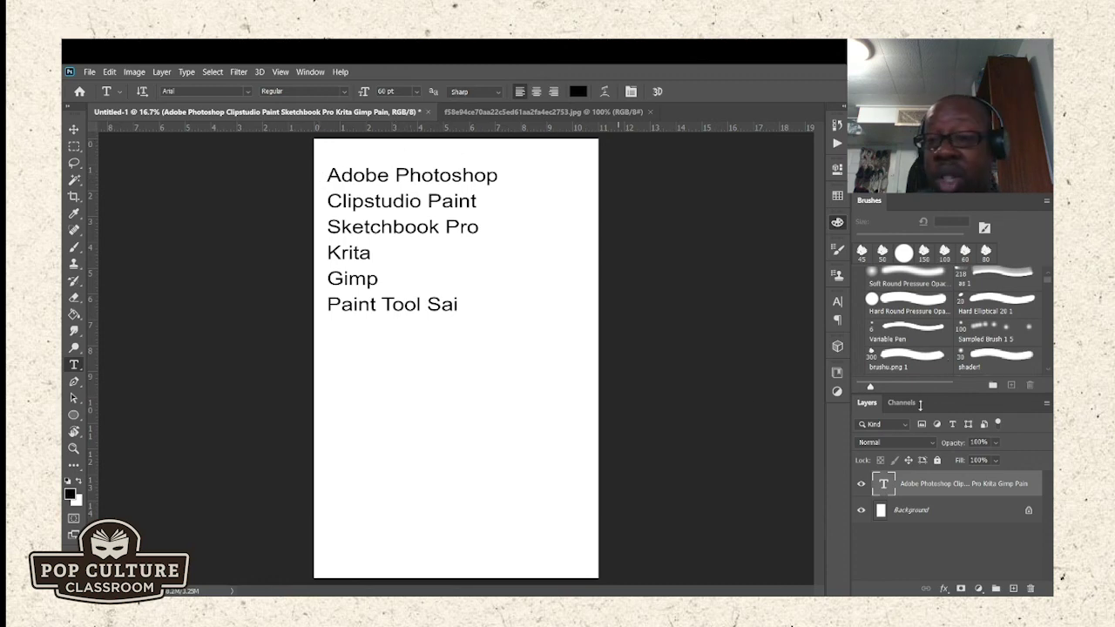
pyautogui.click(861, 484)
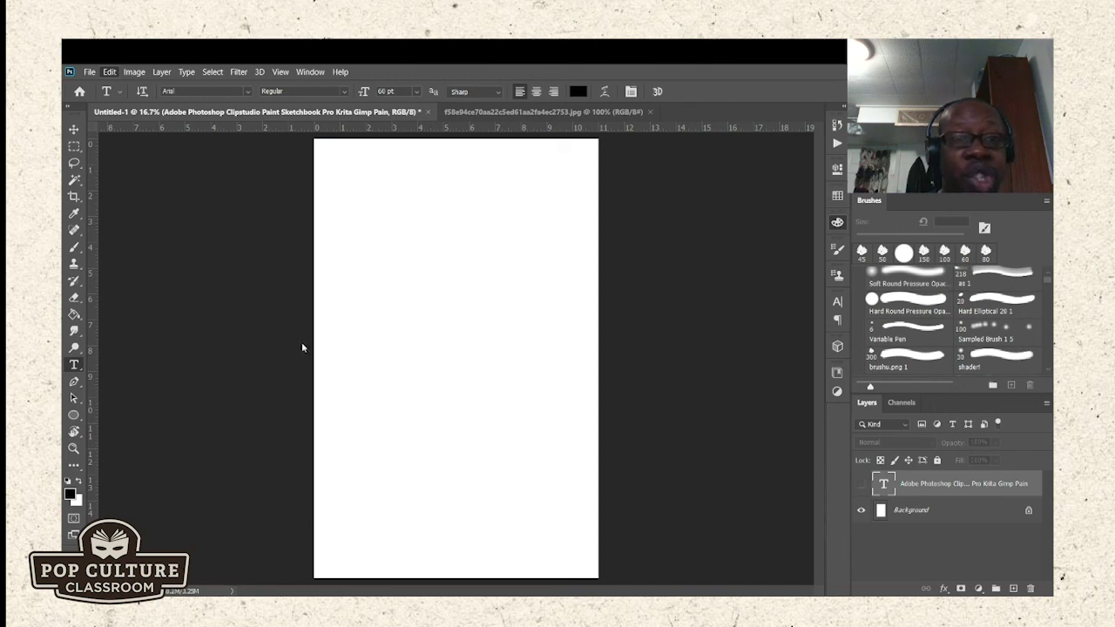
# - Cycle the interface brightness through the lighter colour themes and back to the dark theme
pyautogui.press('i')
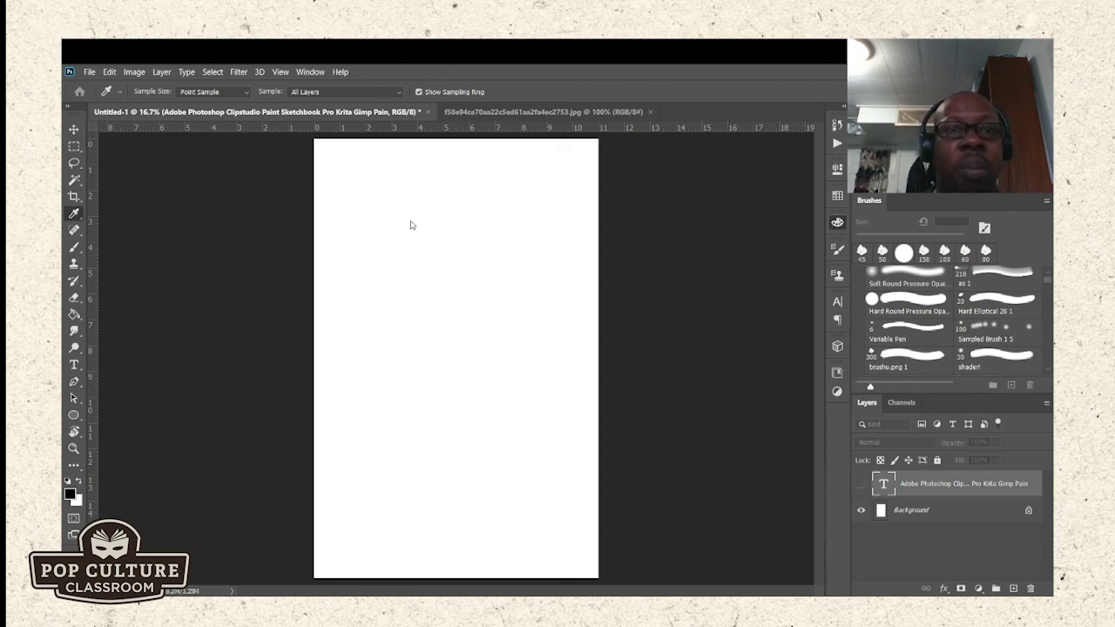
pyautogui.hotkey('shift', 'F2')
pyautogui.hotkey('shift', 'F2')
pyautogui.hotkey('shift', 'F2')
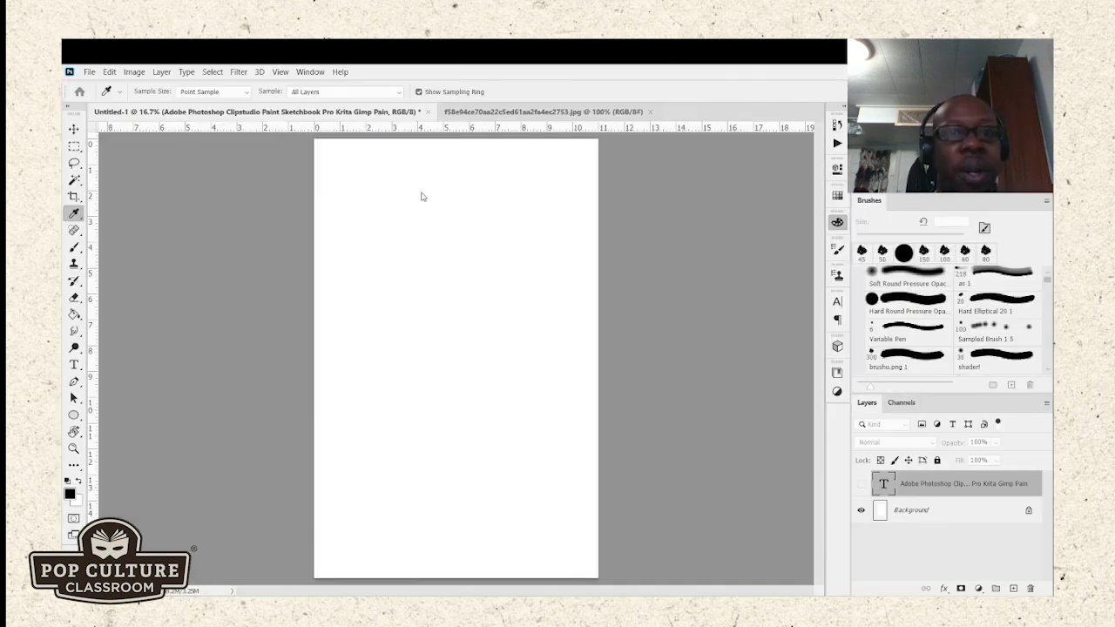
pyautogui.hotkey('shift', 'F1')
pyautogui.hotkey('shift', 'F1')
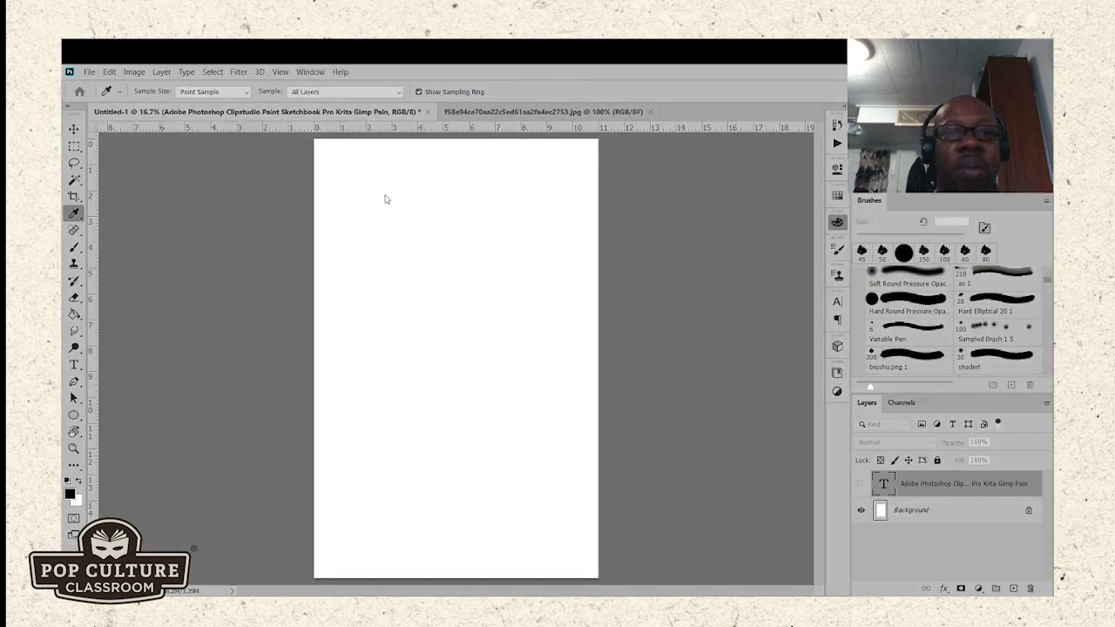
pyautogui.hotkey('shift', 'F1')
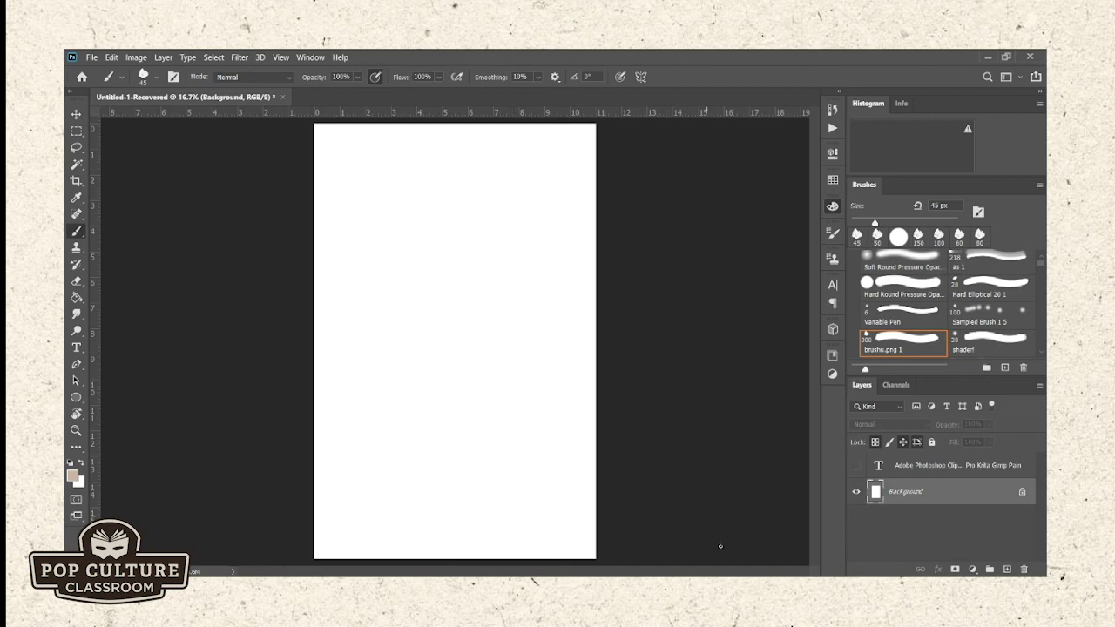
# - Add two layers above the background, name the upper one Whatever, and make the lower one active
pyautogui.click(1007, 569)
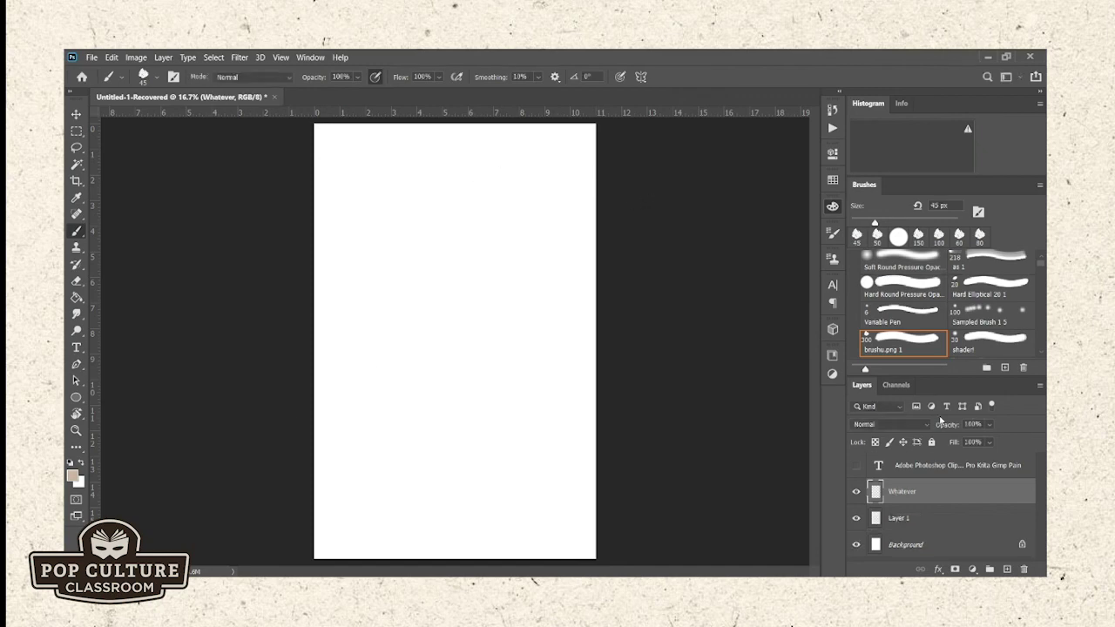
pyautogui.click(929, 520)
pyautogui.click(937, 492)
pyautogui.click(933, 517)
pyautogui.click(931, 501)
pyautogui.click(946, 548)
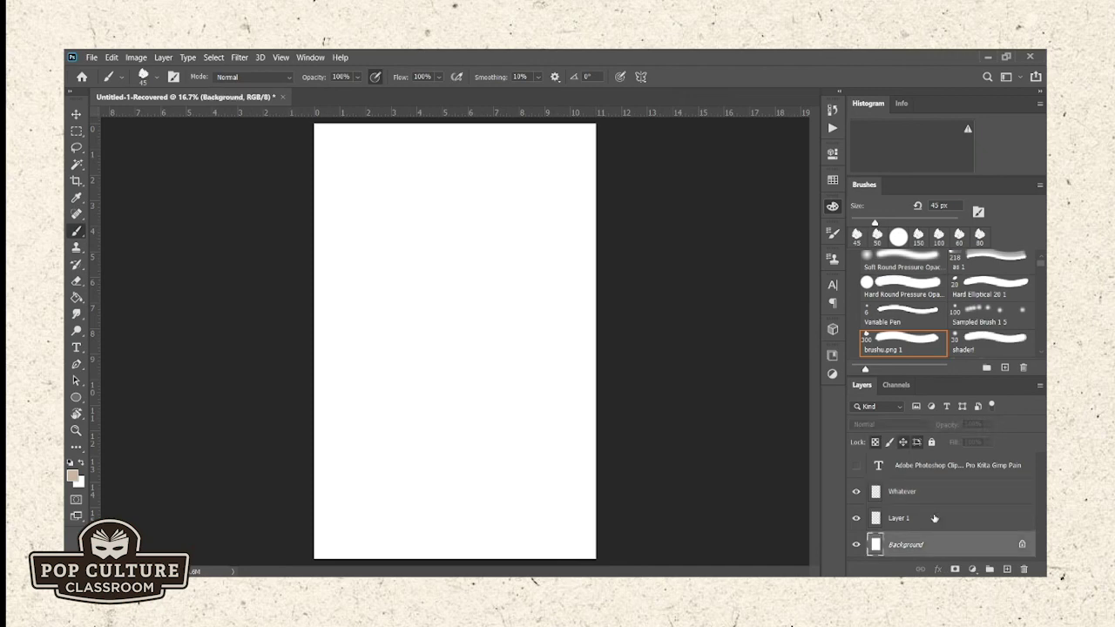
pyautogui.click(934, 518)
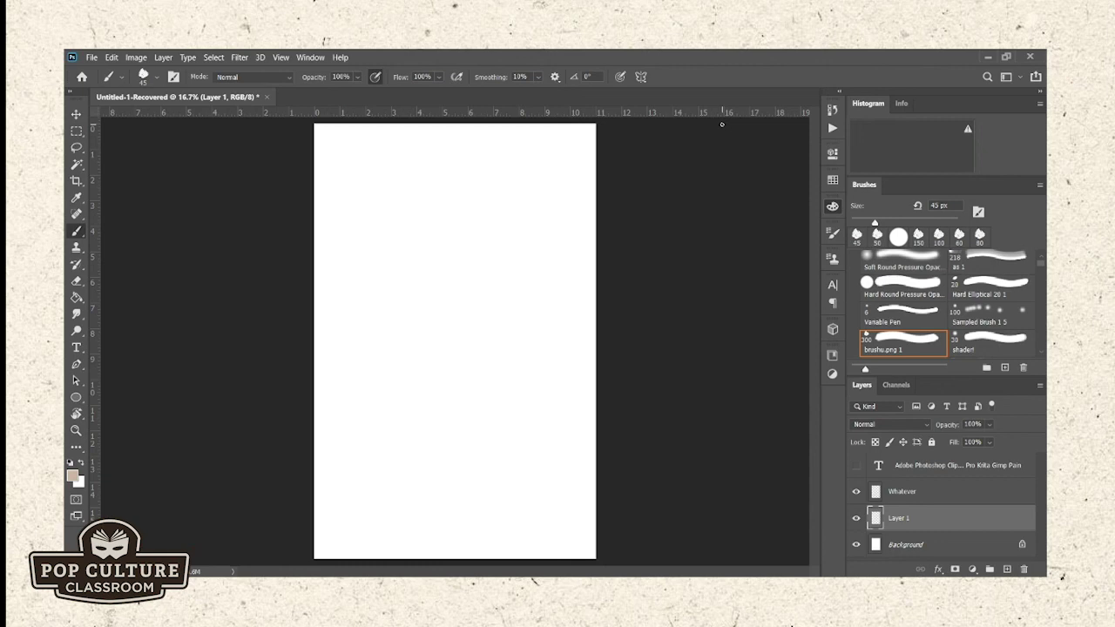
# - Paint a brown oval outline near the canvas centre on Layer 1 and move it slightly up and to the left
pyautogui.keyDown('alt'); pyautogui.click(746, 336); pyautogui.keyUp('alt')
pyautogui.moveTo(460, 274)
pyautogui.mouseDown()
pyautogui.moveTo(396, 316)
pyautogui.moveTo(392, 364)
pyautogui.moveTo(420, 392)
pyautogui.moveTo(458, 390)
pyautogui.moveTo(501, 337)
pyautogui.moveTo(504, 304)
pyautogui.moveTo(463, 273)
pyautogui.moveTo(427, 295)
pyautogui.mouseUp()
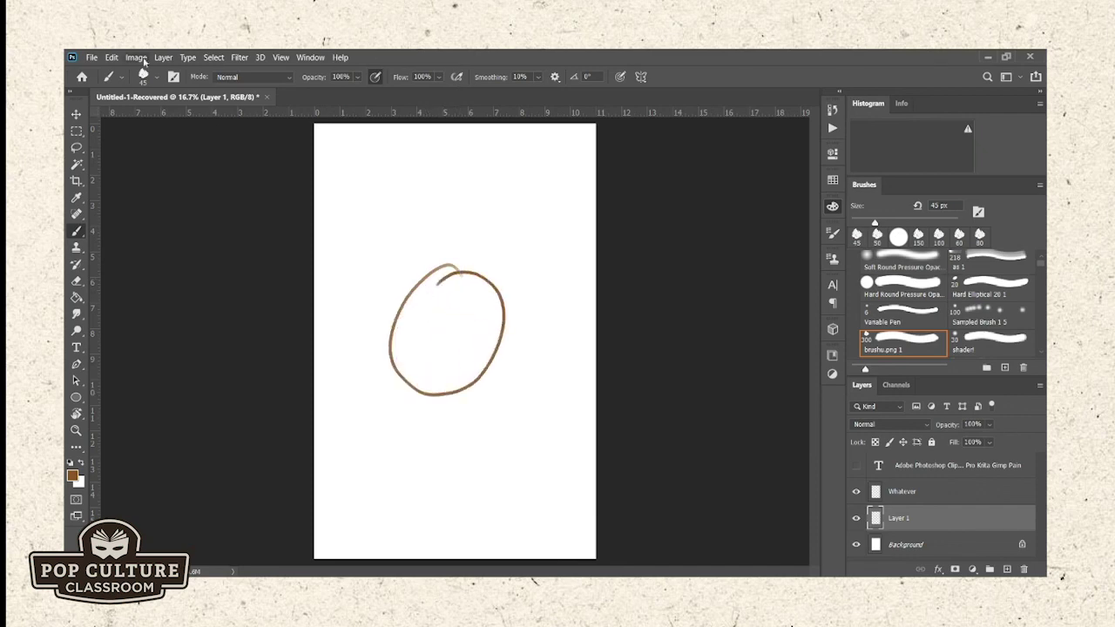
pyautogui.click(79, 115)
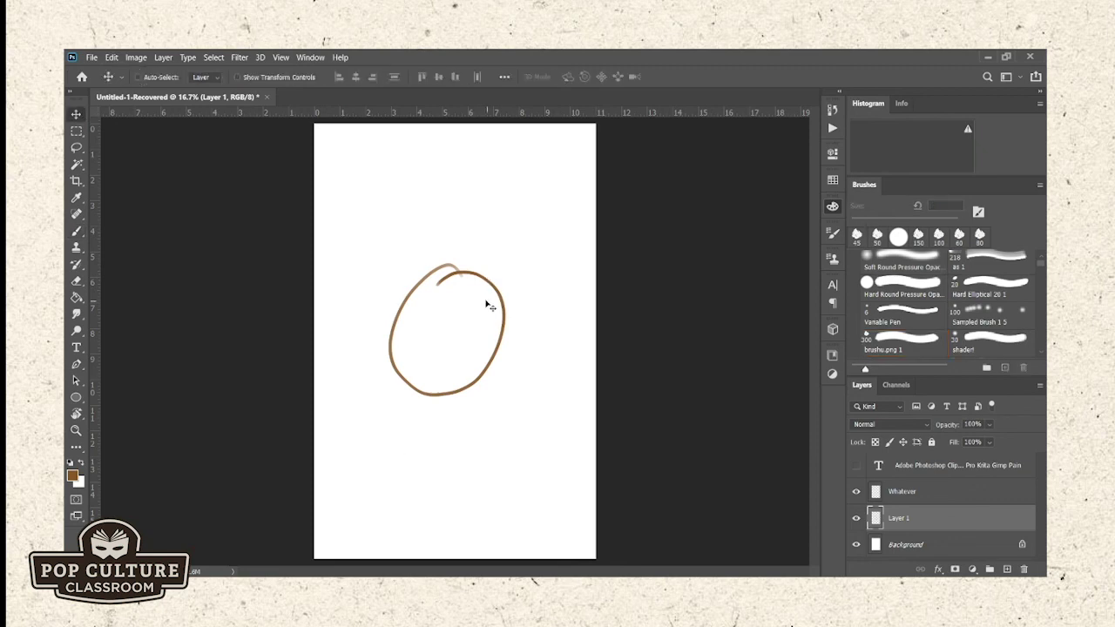
pyautogui.moveTo(456, 321); pyautogui.dragTo(366, 202)
pyautogui.moveTo(495, 269); pyautogui.dragTo(434, 312)
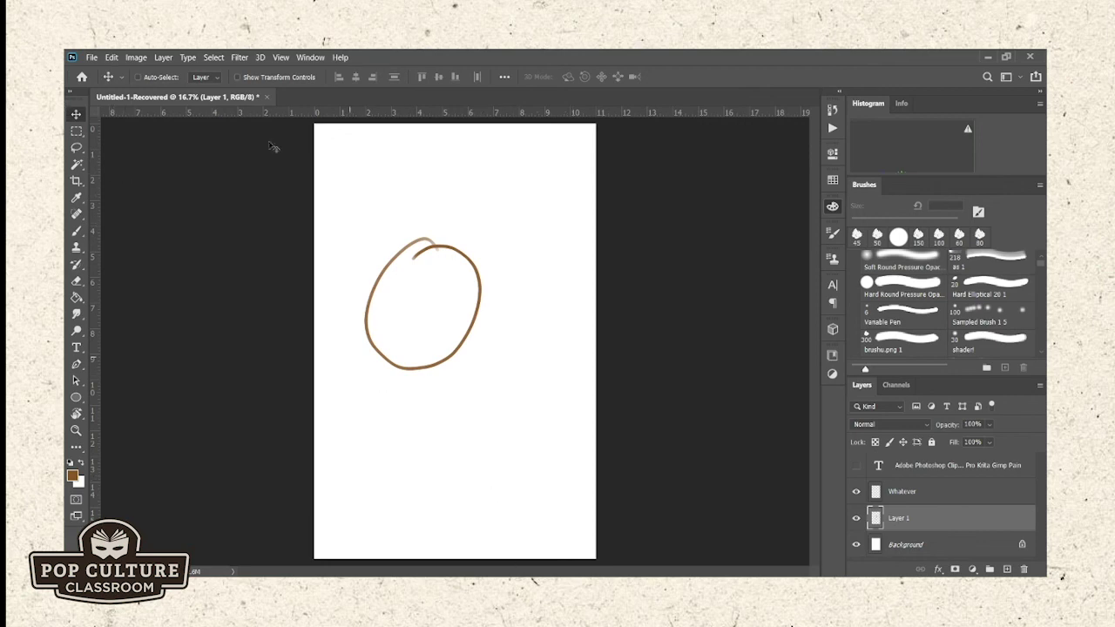
# - Select a rectangular area over the oval's upper right part and paint dark red strokes across its edge with the 45 px hard round brush
pyautogui.click(77, 132)
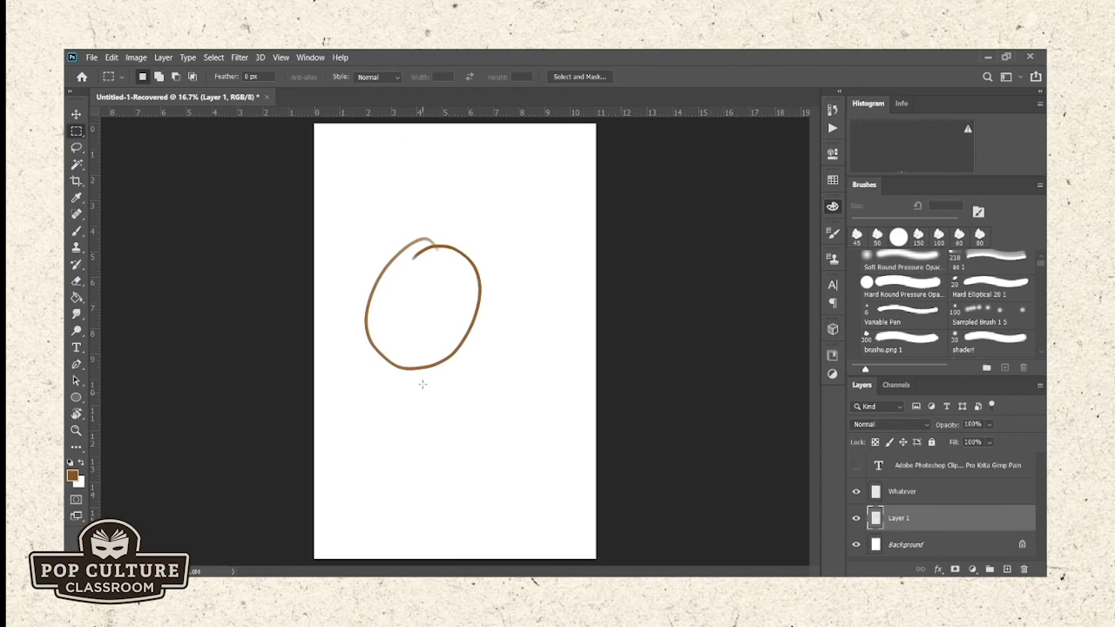
pyautogui.moveTo(388, 252); pyautogui.dragTo(504, 314)
pyautogui.click(901, 283)
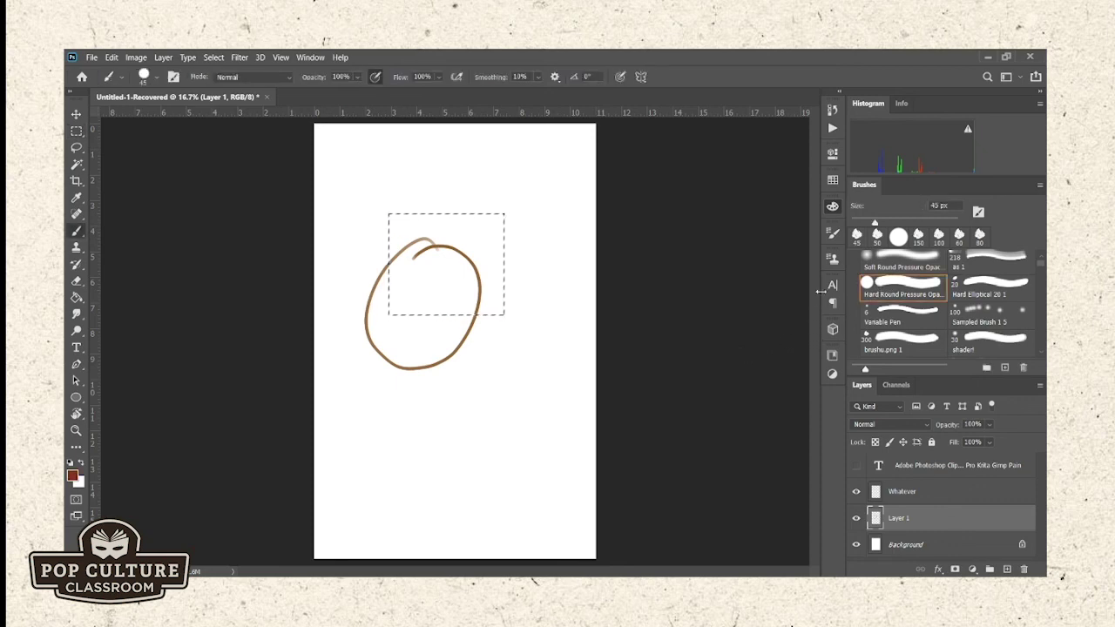
pyautogui.moveTo(474, 240)
pyautogui.mouseDown()
pyautogui.moveTo(458, 274)
pyautogui.moveTo(489, 230)
pyautogui.moveTo(480, 281)
pyautogui.moveTo(468, 293)
pyautogui.moveTo(490, 235)
pyautogui.moveTo(452, 276)
pyautogui.mouseUp()
pyautogui.moveTo(519, 284); pyautogui.dragTo(607, 272)
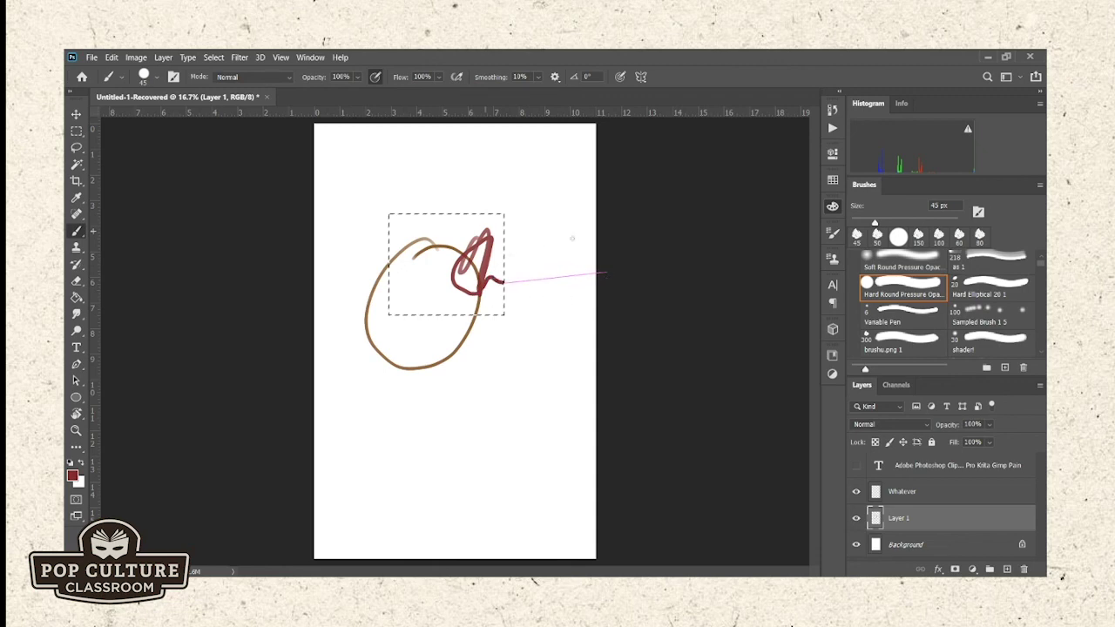
pyautogui.moveTo(607, 272); pyautogui.dragTo(582, 237)
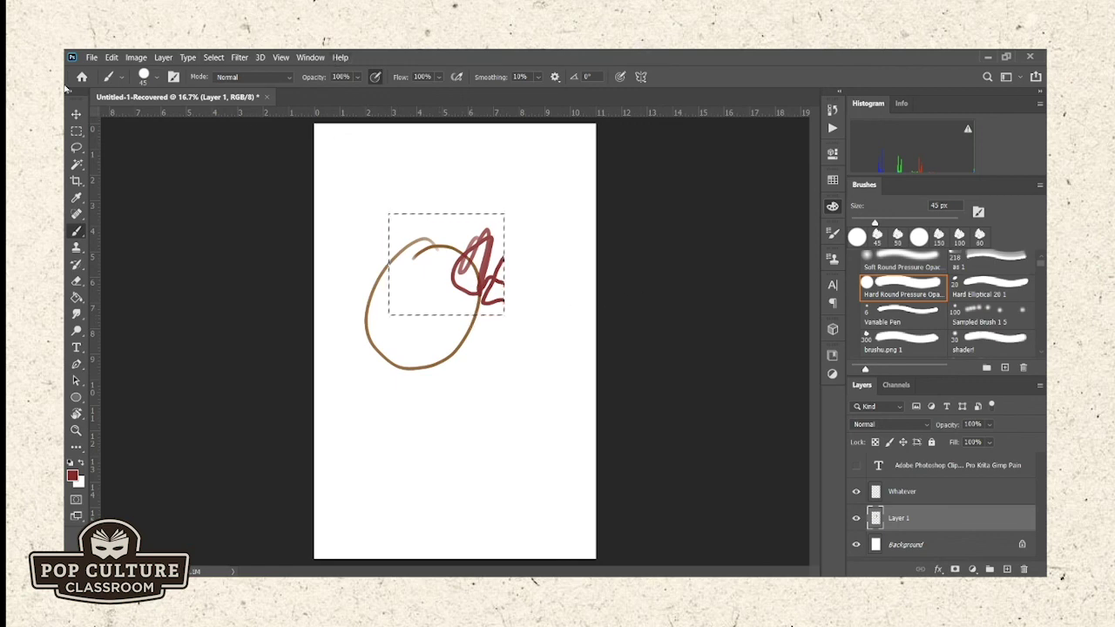
# - Move the contents of the rectangular selection slightly, then undo the move and the dark red strokes
pyautogui.click(76, 117)
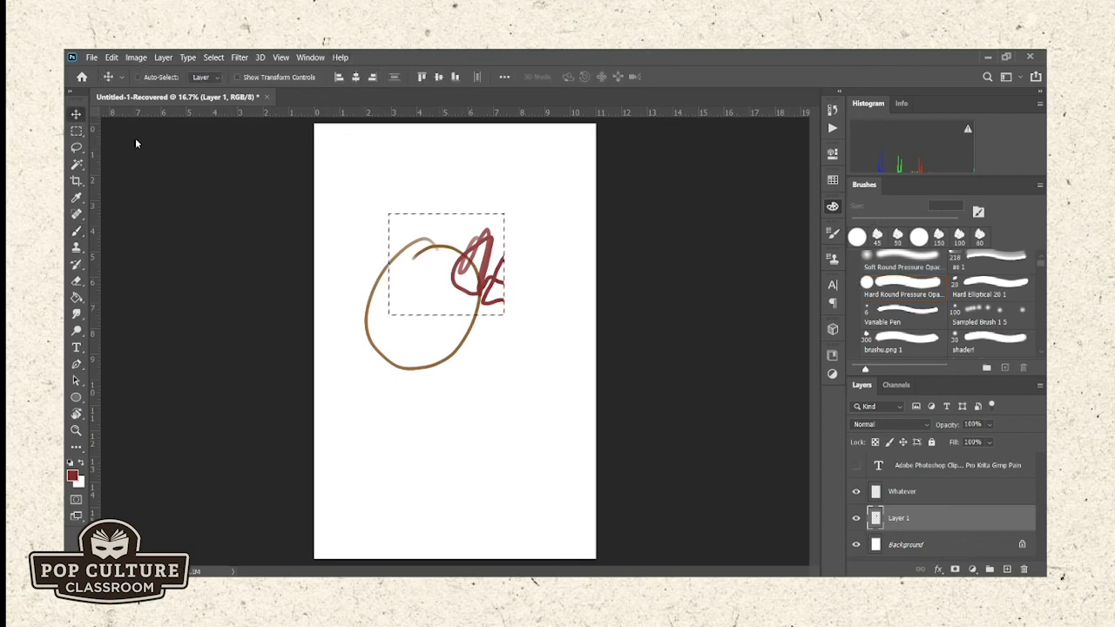
pyautogui.moveTo(456, 267)
pyautogui.mouseDown()
pyautogui.moveTo(470, 243)
pyautogui.moveTo(462, 237)
pyautogui.moveTo(419, 241)
pyautogui.moveTo(457, 249)
pyautogui.moveTo(492, 226)
pyautogui.moveTo(484, 196)
pyautogui.moveTo(447, 203)
pyautogui.moveTo(434, 221)
pyautogui.moveTo(487, 242)
pyautogui.moveTo(516, 219)
pyautogui.moveTo(466, 224)
pyautogui.moveTo(453, 256)
pyautogui.moveTo(488, 255)
pyautogui.moveTo(452, 259)
pyautogui.mouseUp()
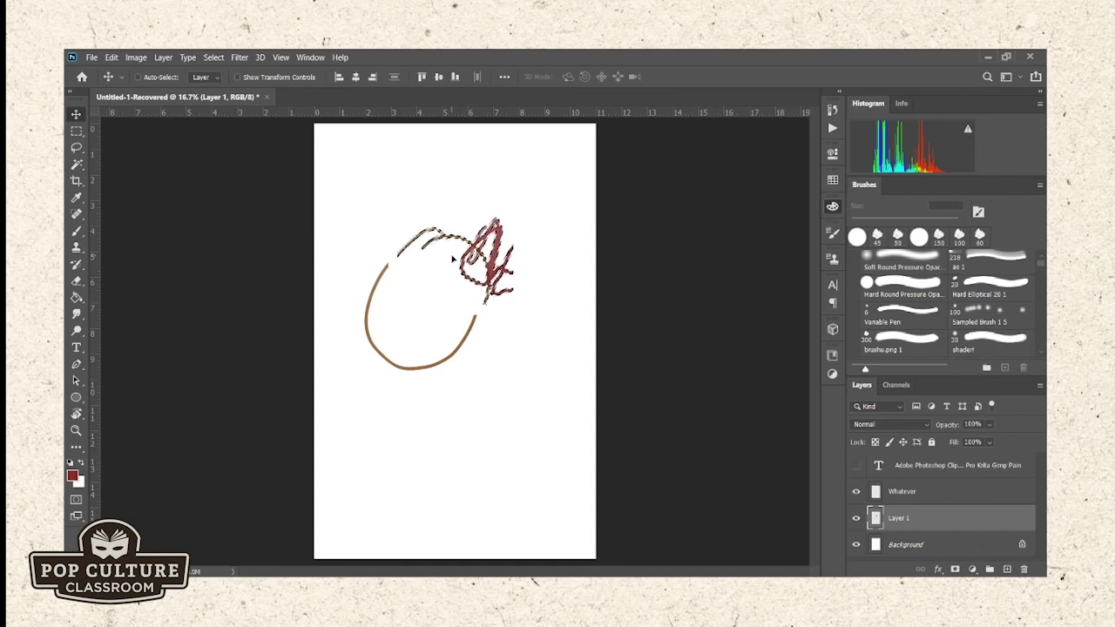
pyautogui.keyDown('ctrl'); pyautogui.click(452, 258); pyautogui.keyUp('ctrl')
pyautogui.hotkey('ctrl', 'z')
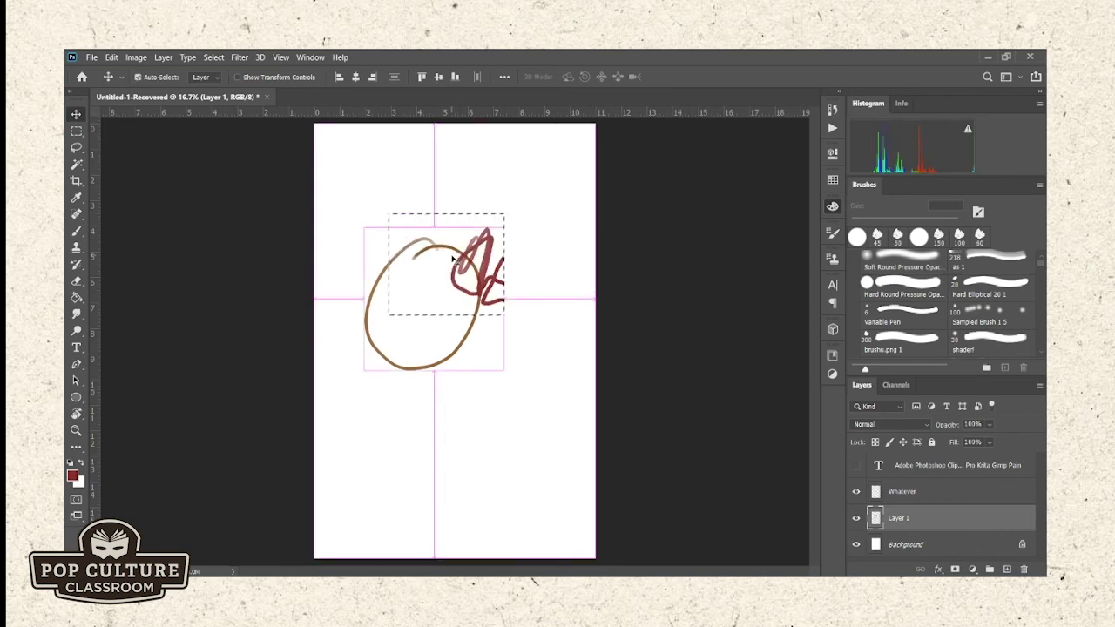
pyautogui.hotkey('ctrl', 'z')
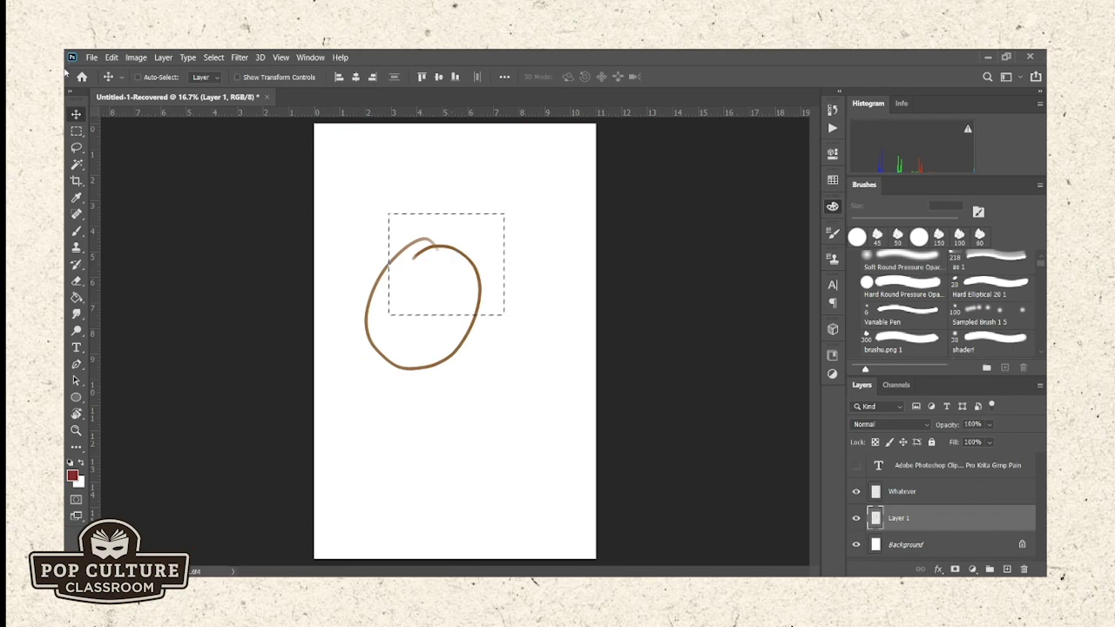
# - Replace the rectangular selection with a small lasso selection around the oval's right edge and paint red strokes across it
pyautogui.click(76, 148)
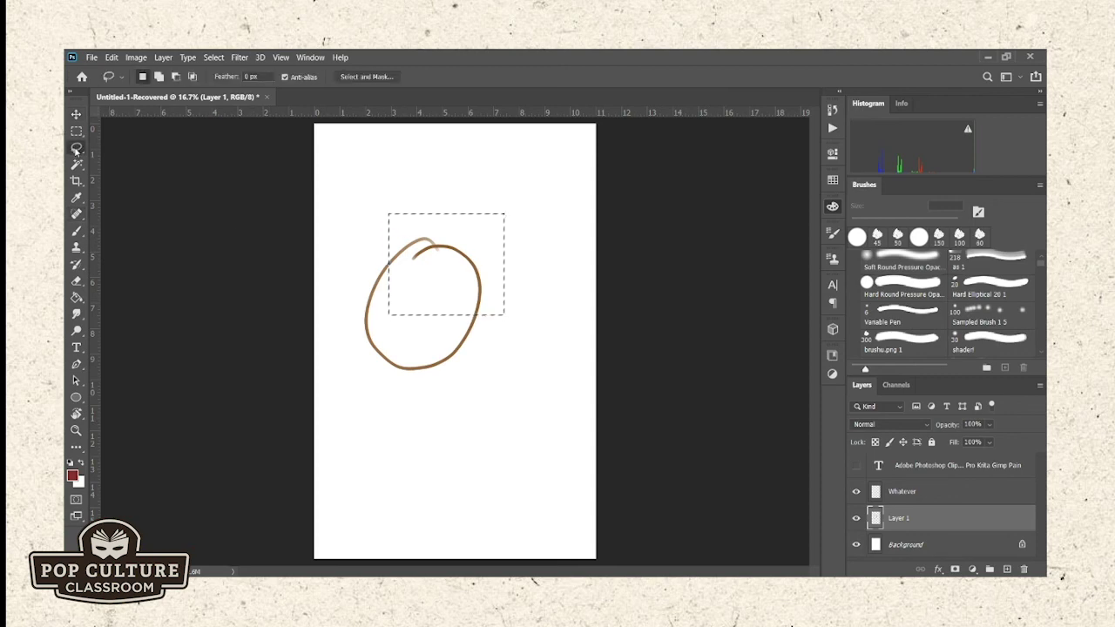
pyautogui.click(426, 278)
pyautogui.moveTo(493, 314)
pyautogui.mouseDown()
pyautogui.moveTo(481, 274)
pyautogui.moveTo(460, 277)
pyautogui.moveTo(462, 329)
pyautogui.mouseUp()
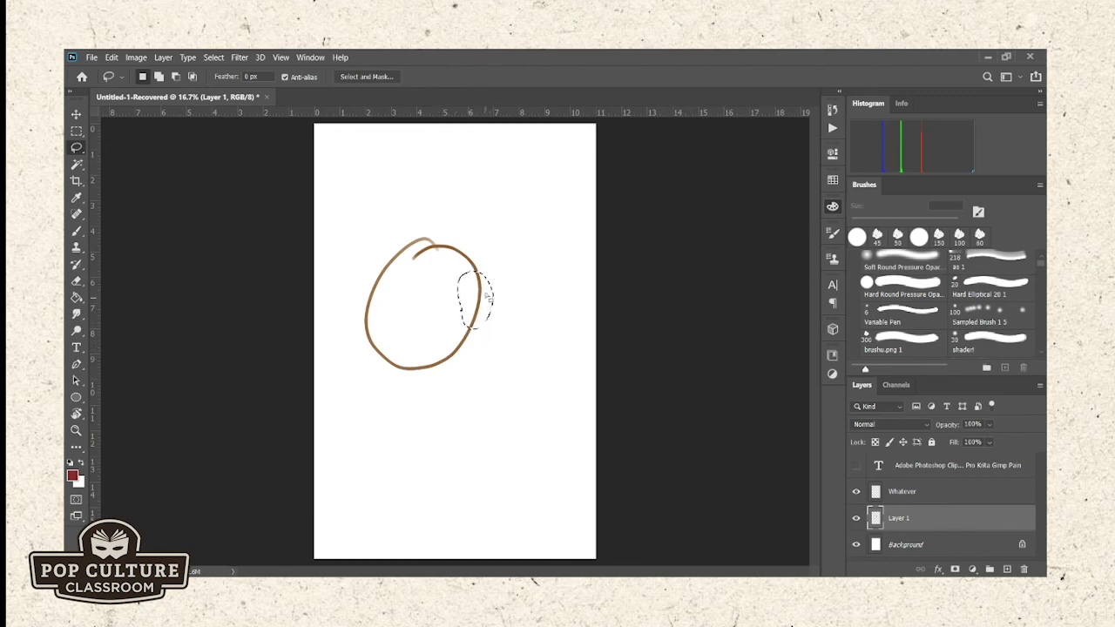
pyautogui.click(76, 231)
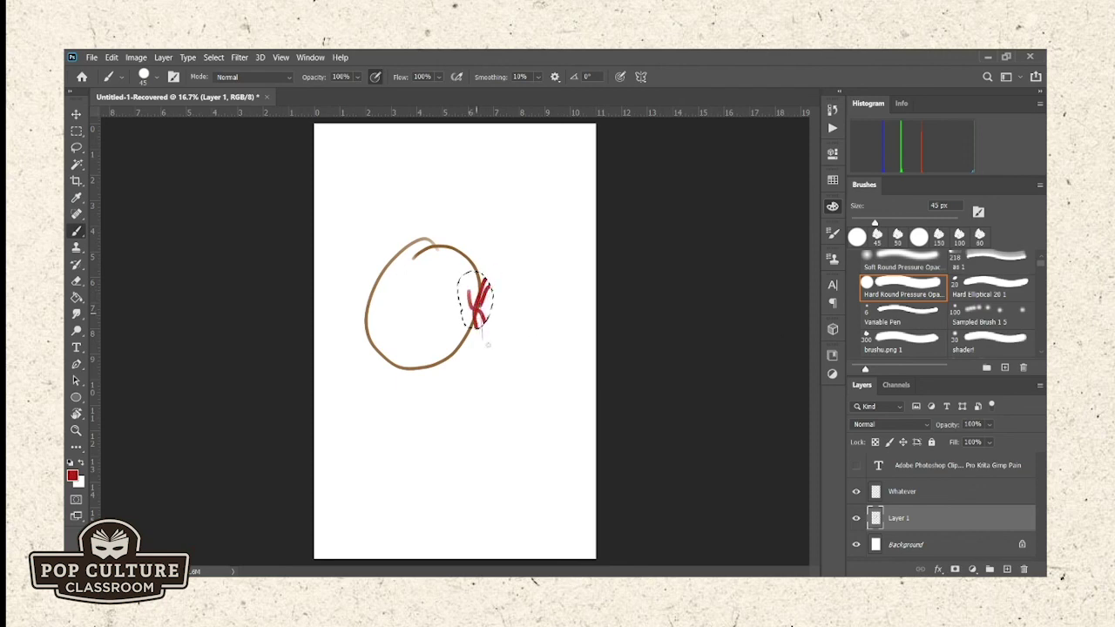
pyautogui.moveTo(526, 346); pyautogui.dragTo(552, 386)
# - Try moving the lassoed area, then remove the red strokes and clear the selection
pyautogui.press('v')
pyautogui.moveTo(490, 317)
pyautogui.mouseDown()
pyautogui.moveTo(518, 319)
pyautogui.moveTo(529, 288)
pyautogui.moveTo(470, 301)
pyautogui.moveTo(489, 306)
pyautogui.moveTo(500, 298)
pyautogui.moveTo(477, 299)
pyautogui.mouseUp()
pyautogui.press('Delete')
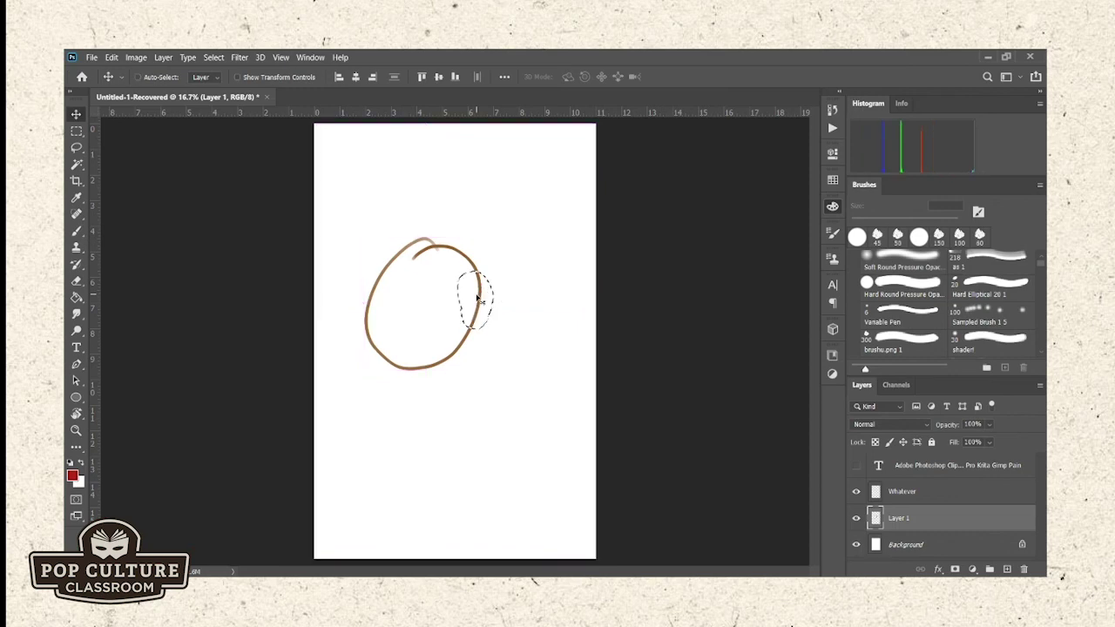
pyautogui.click(477, 298)
pyautogui.hotkey('ctrl', 'd')
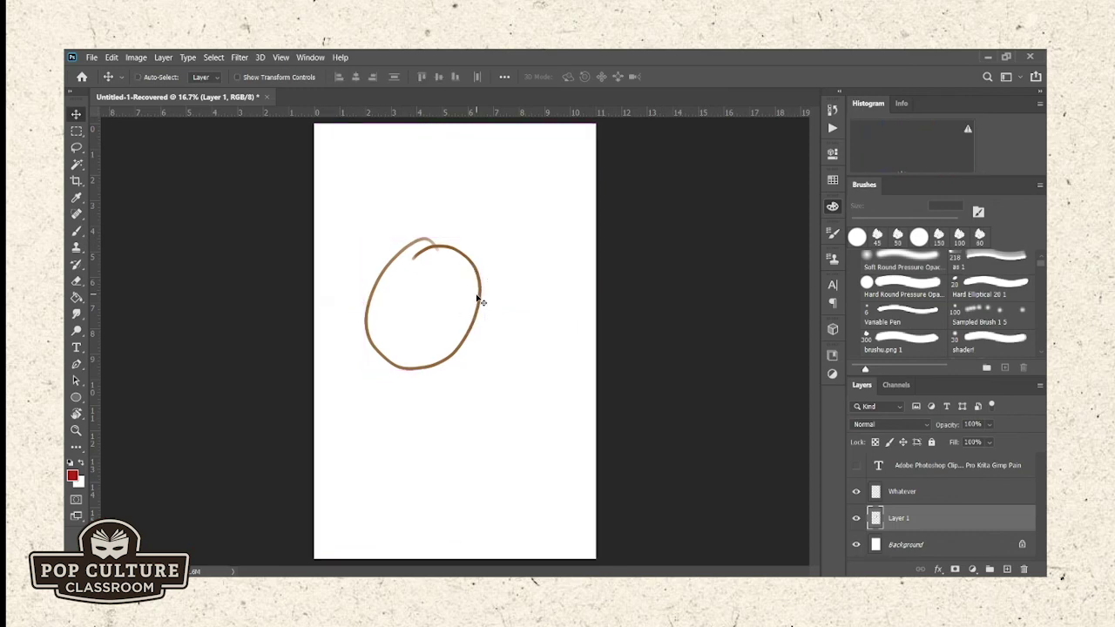
# - Select the area outside the oval with the Magic Wand and paint red strokes over it with the 300 px brushu.png 1 brush
pyautogui.click(77, 166)
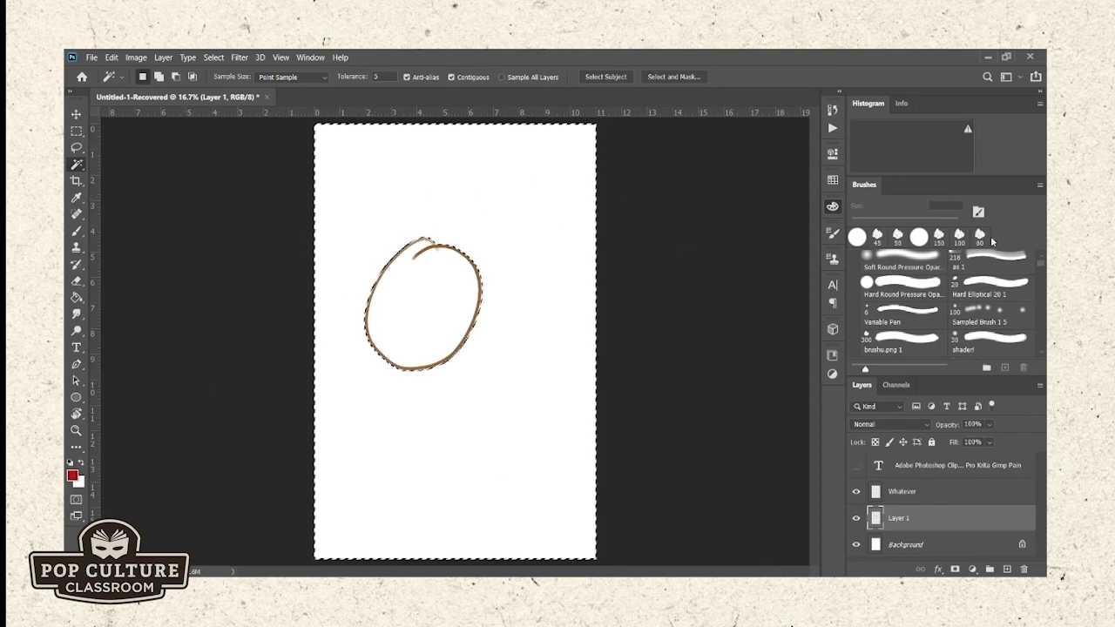
pyautogui.click(906, 342)
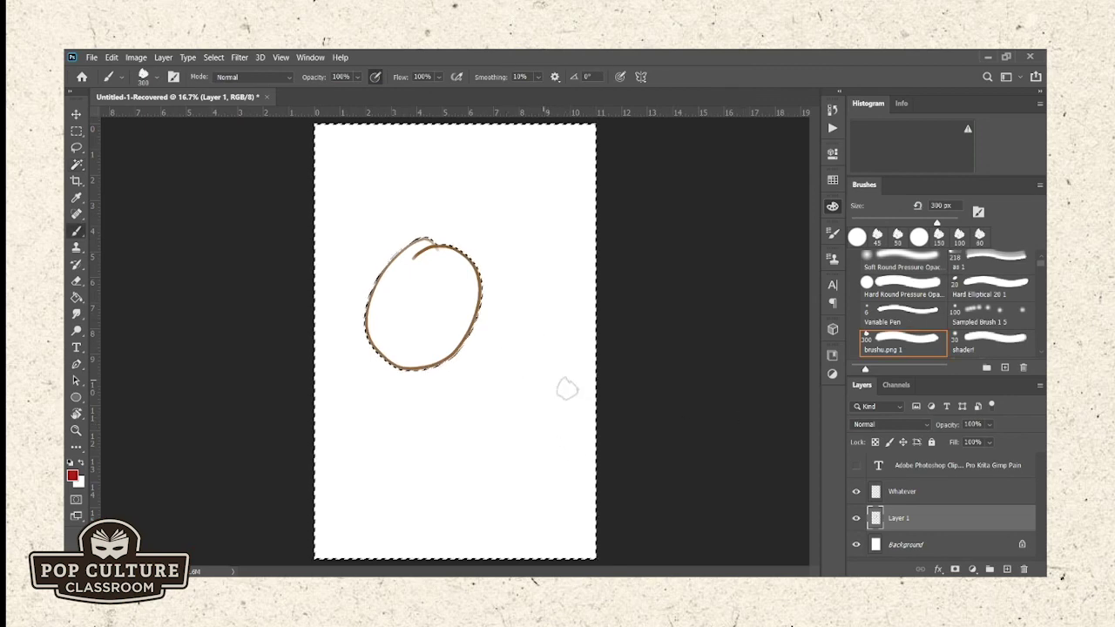
pyautogui.moveTo(549, 428); pyautogui.dragTo(546, 366)
pyautogui.moveTo(512, 275)
pyautogui.mouseDown()
pyautogui.moveTo(540, 256)
pyautogui.moveTo(501, 287)
pyautogui.moveTo(509, 359)
pyautogui.moveTo(489, 359)
pyautogui.moveTo(410, 274)
pyautogui.moveTo(391, 214)
pyautogui.moveTo(405, 198)
pyautogui.moveTo(435, 265)
pyautogui.moveTo(492, 338)
pyautogui.mouseUp()
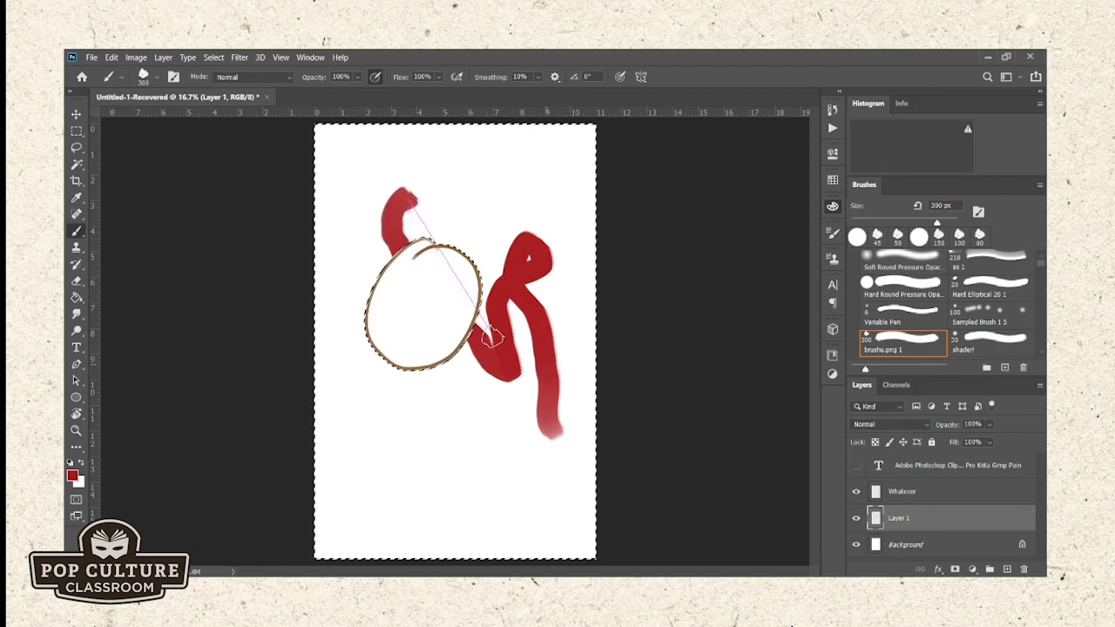
pyautogui.moveTo(492, 338); pyautogui.dragTo(492, 338)
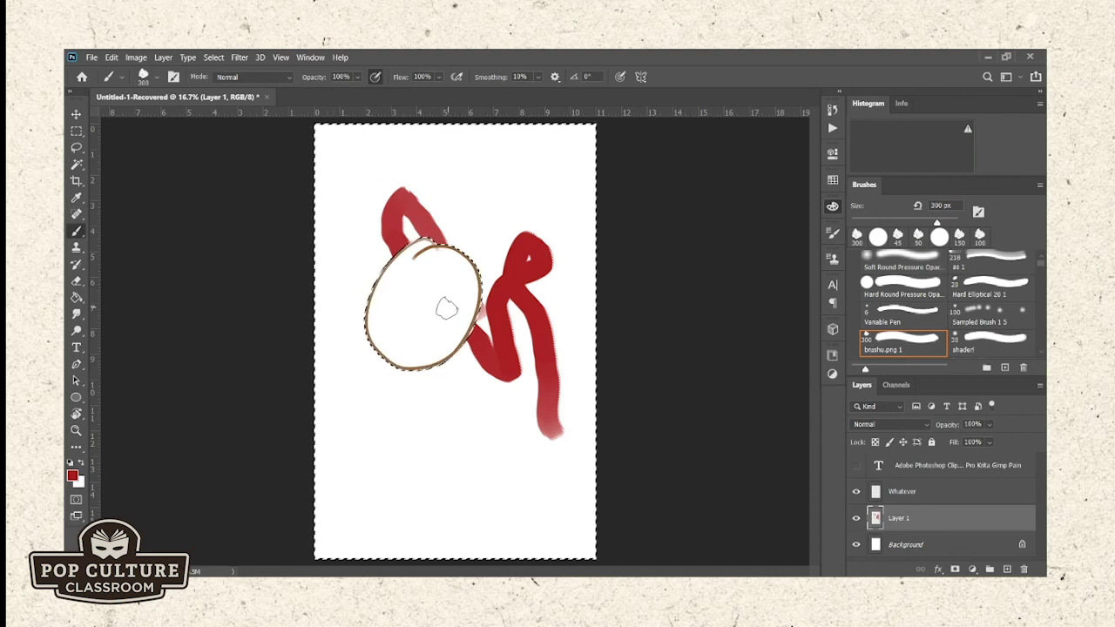
# - Add the oval's interior to the Magic Wand selection and paint a red diagonal stroke across the oval
pyautogui.click(78, 165)
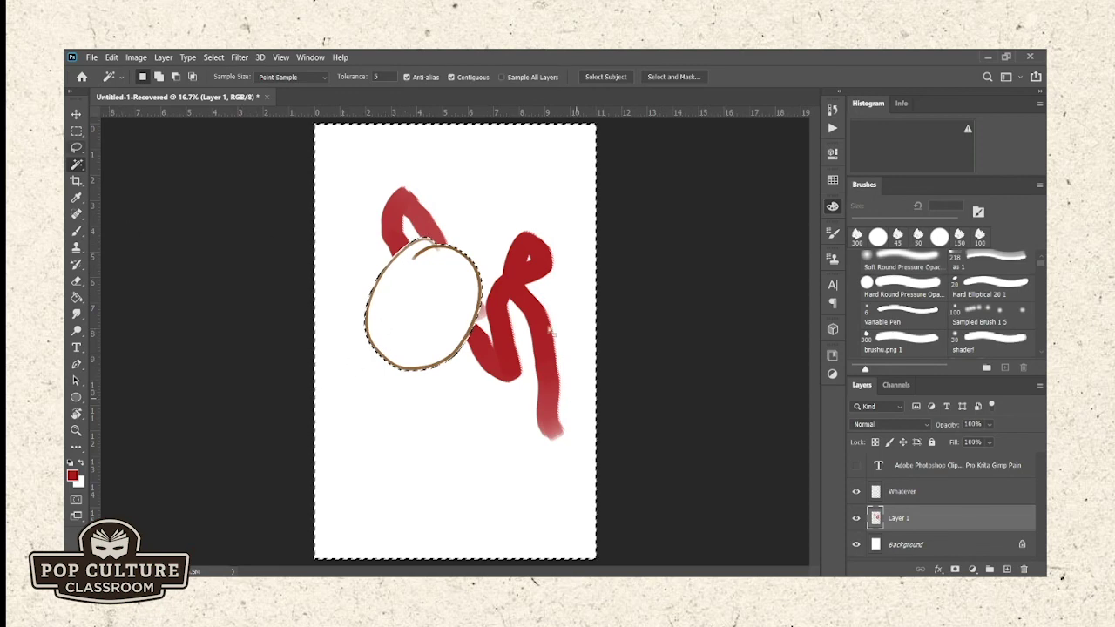
pyautogui.press('shift')
pyautogui.keyDown('shift'); pyautogui.click(418, 322); pyautogui.keyUp('shift')
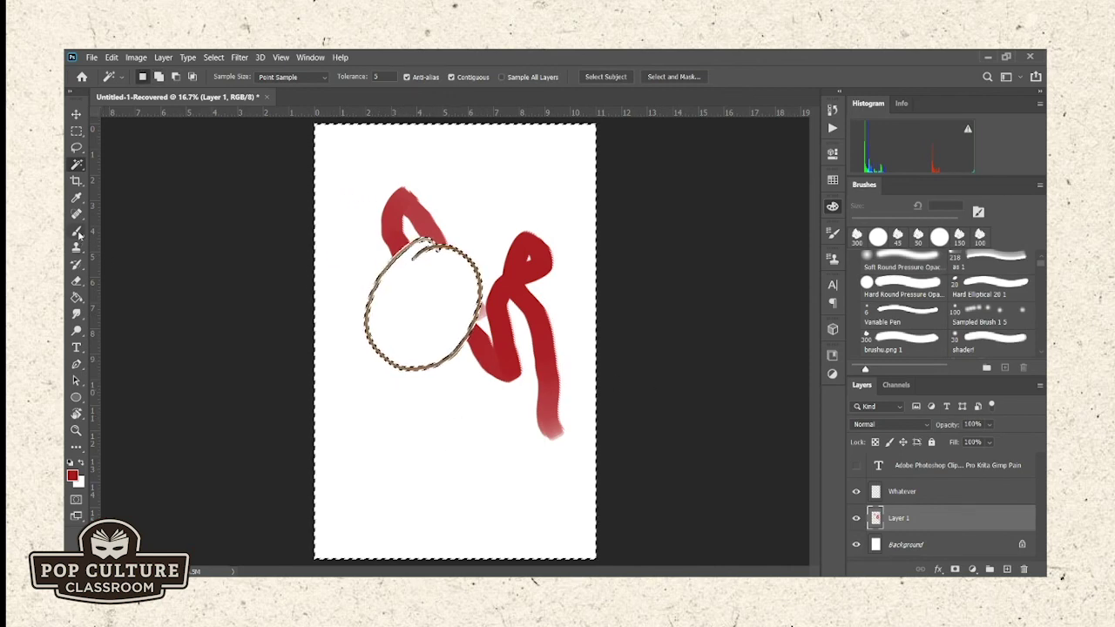
pyautogui.press('b')
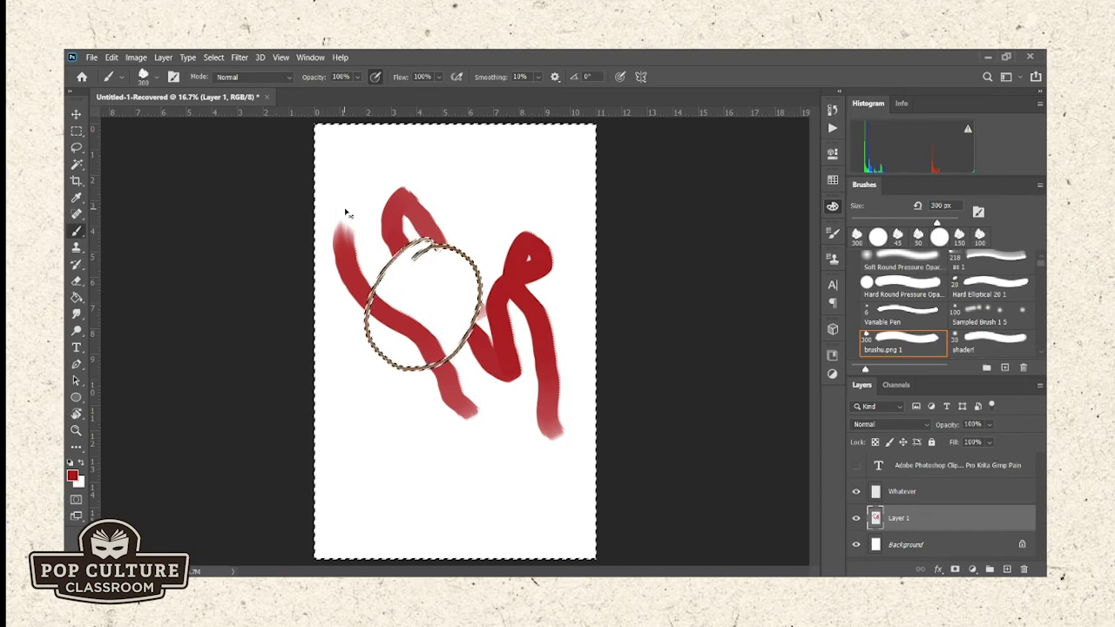
# - Clear the selection and paint two more long red strokes from above the oval down across it
pyautogui.hotkey('ctrl', 'd')
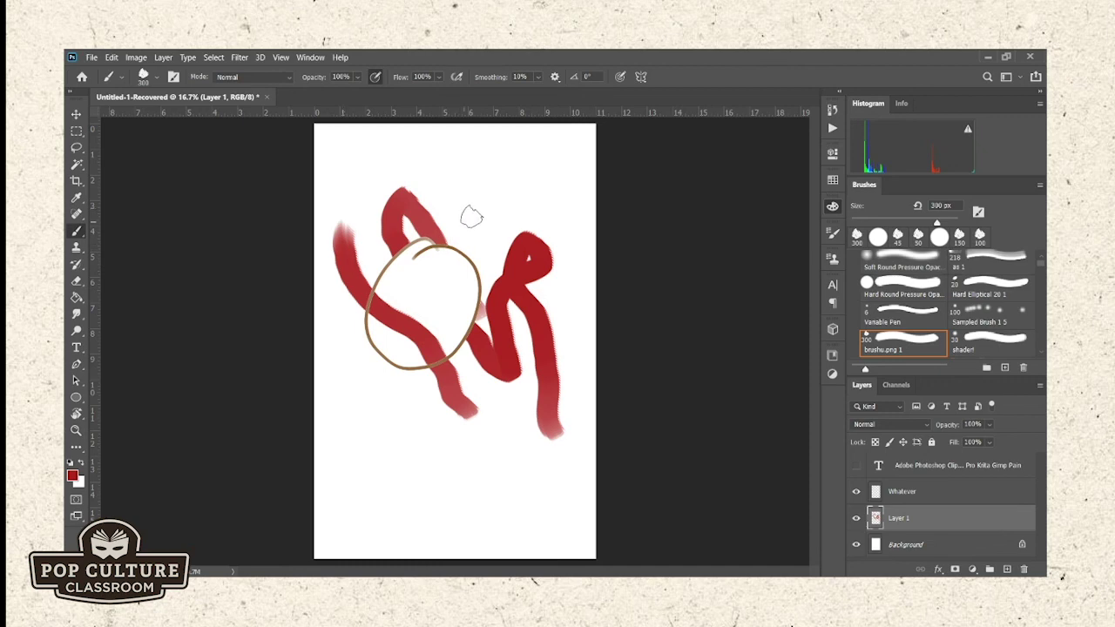
pyautogui.moveTo(470, 180)
pyautogui.mouseDown()
pyautogui.moveTo(439, 248)
pyautogui.moveTo(440, 300)
pyautogui.moveTo(523, 483)
pyautogui.mouseUp()
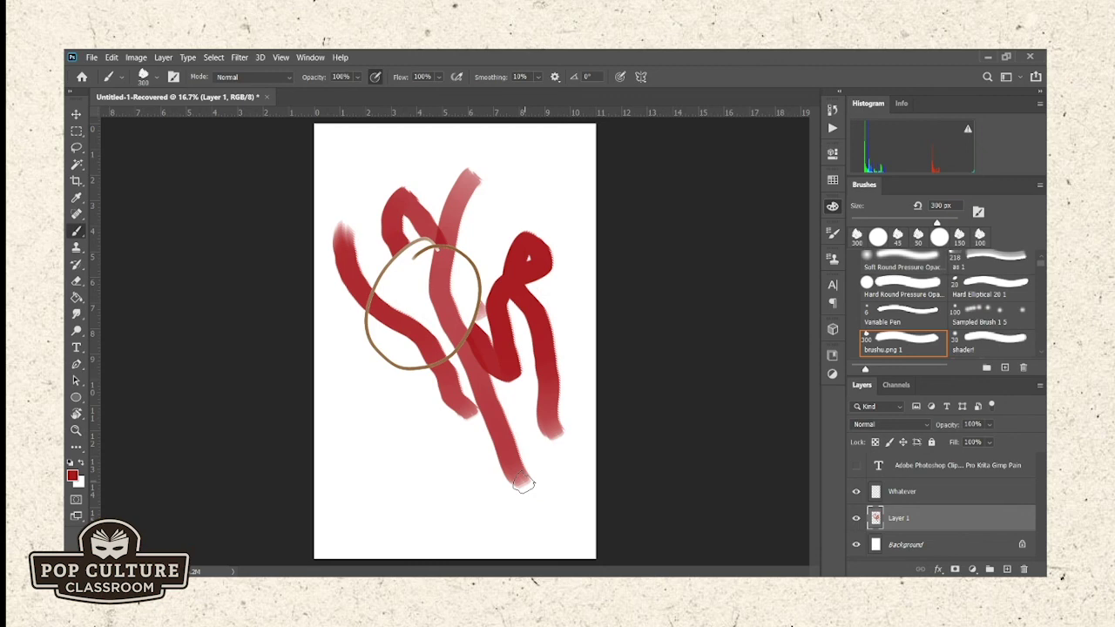
pyautogui.moveTo(504, 209)
pyautogui.mouseDown()
pyautogui.moveTo(451, 277)
pyautogui.moveTo(464, 298)
pyautogui.moveTo(428, 396)
pyautogui.mouseUp()
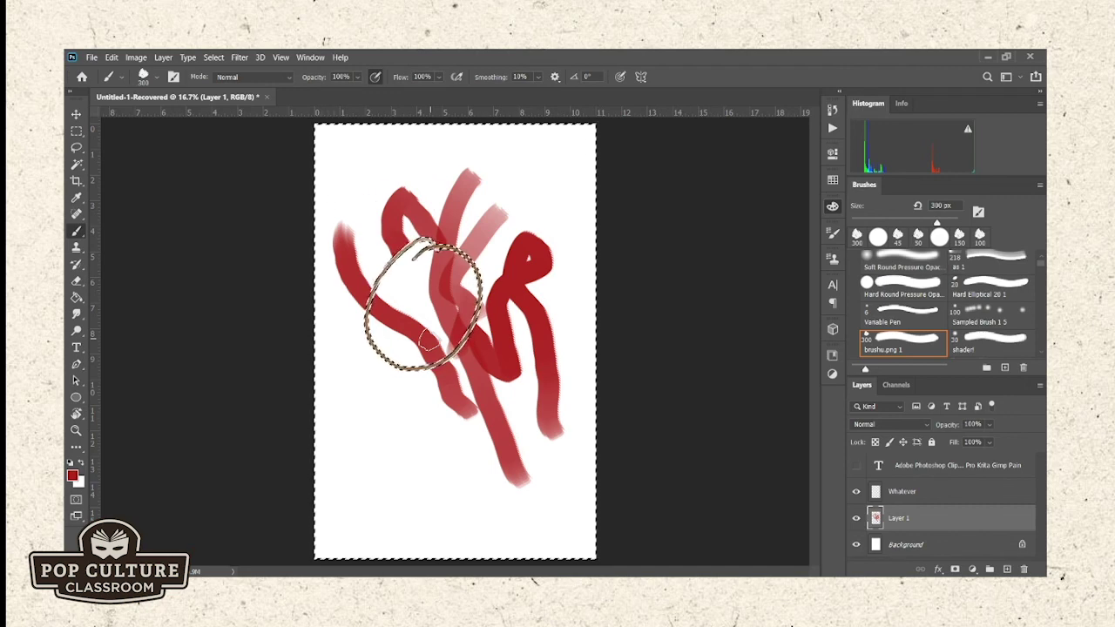
# - Clear the selection and clone part of the red strokes and oval outline onto blank canvas lower down with a 250 px Clone Stamp
pyautogui.hotkey('ctrl', 'd')
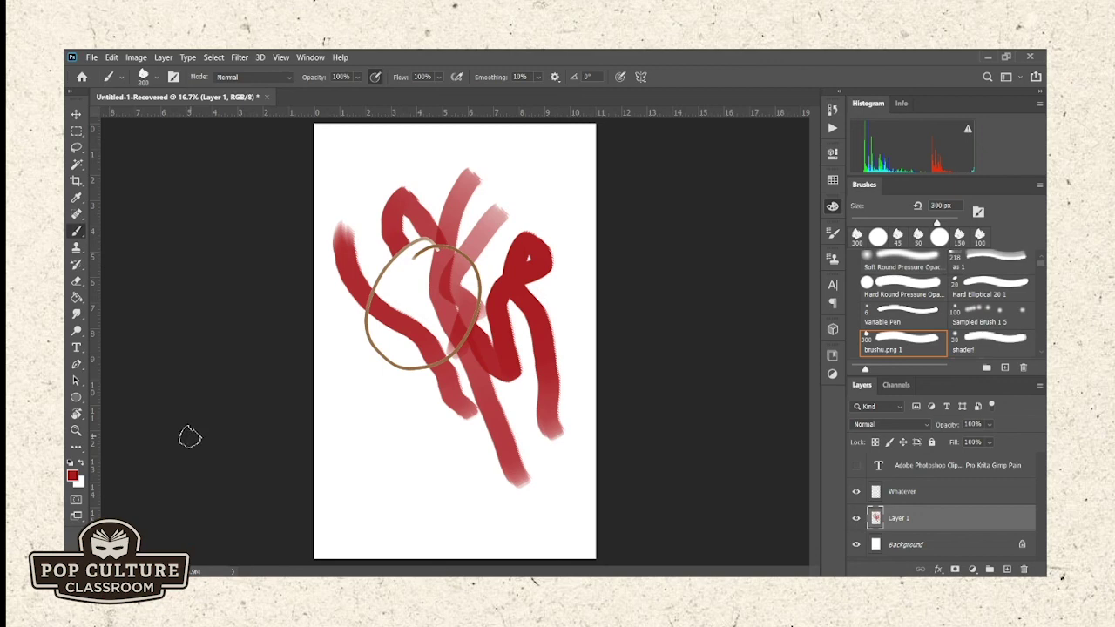
pyautogui.click(77, 249)
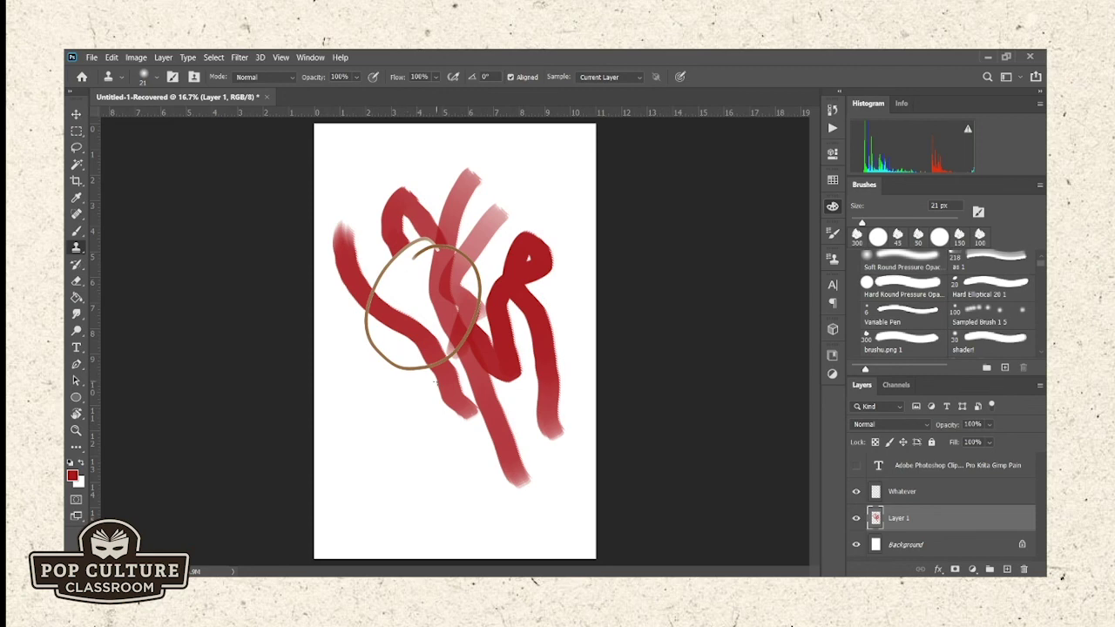
pyautogui.press(']')
pyautogui.press(']')
pyautogui.press(']')
pyautogui.press(']')
pyautogui.press(']')
pyautogui.press(']')
pyautogui.press(']')
pyautogui.press(']')
pyautogui.press(']')
pyautogui.press(']')
pyautogui.press(']')
pyautogui.press(']')
pyautogui.press(']')
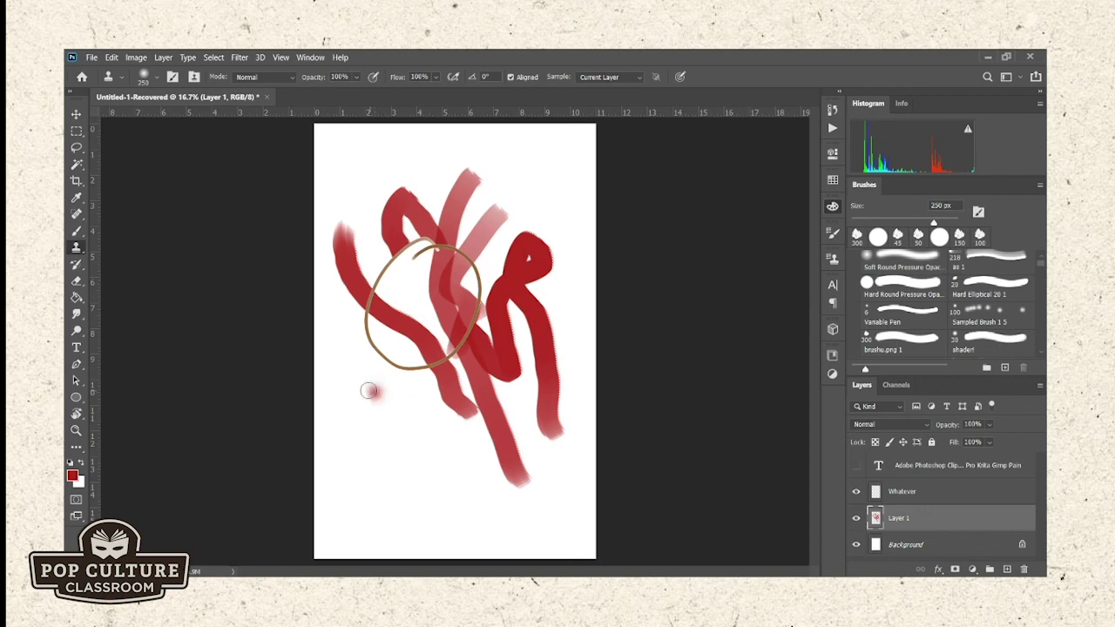
pyautogui.moveTo(369, 394)
pyautogui.mouseDown()
pyautogui.moveTo(361, 410)
pyautogui.moveTo(340, 339)
pyautogui.moveTo(358, 355)
pyautogui.moveTo(376, 414)
pyautogui.moveTo(429, 353)
pyautogui.moveTo(422, 339)
pyautogui.moveTo(479, 419)
pyautogui.moveTo(450, 397)
pyautogui.moveTo(370, 390)
pyautogui.moveTo(391, 426)
pyautogui.mouseUp()
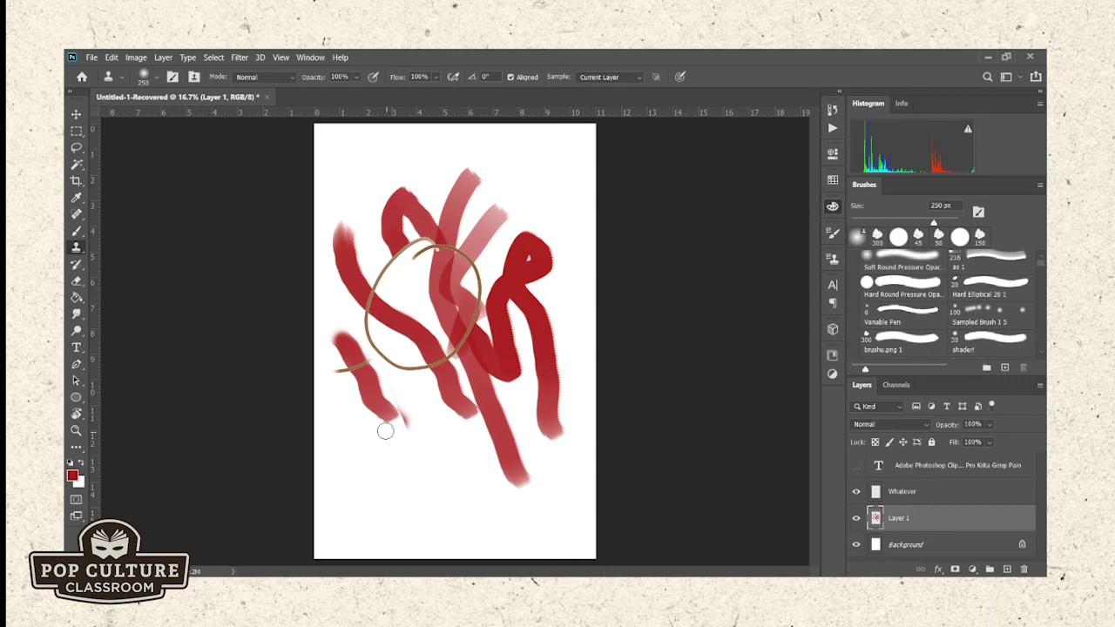
# - Open the black-and-white portrait photo and reduce the Clone Stamp size to 60 px
pyautogui.click(90, 58)
pyautogui.keyDown('alt'); pyautogui.click(319, 146); pyautogui.keyUp('alt')
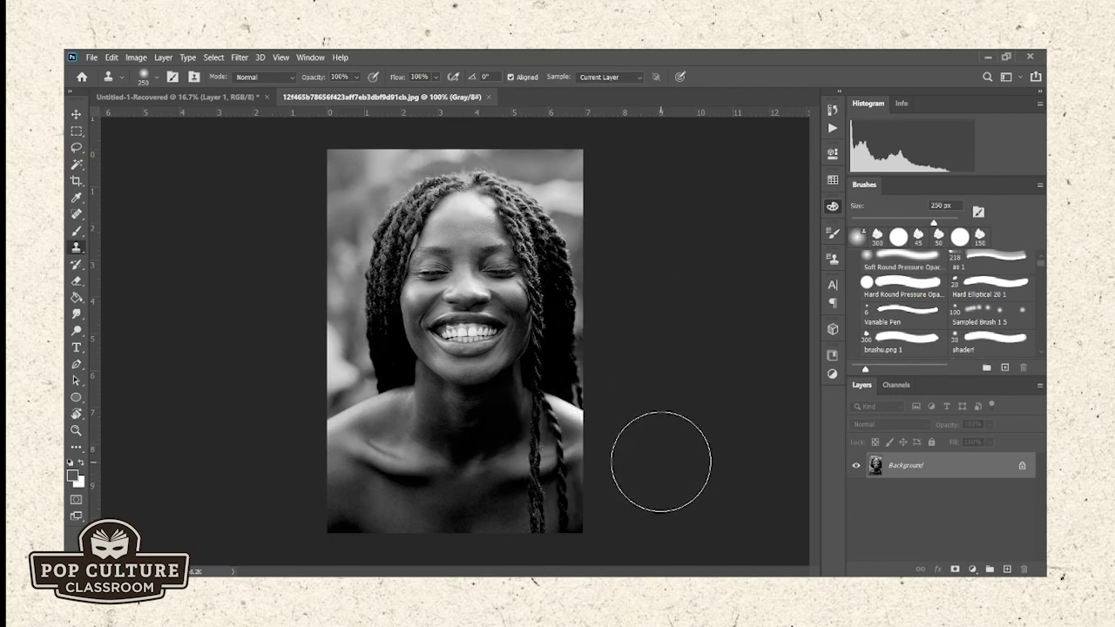
pyautogui.press('[')
pyautogui.press('[')
pyautogui.press('[')
pyautogui.press('[')
pyautogui.press('[')
pyautogui.press('[')
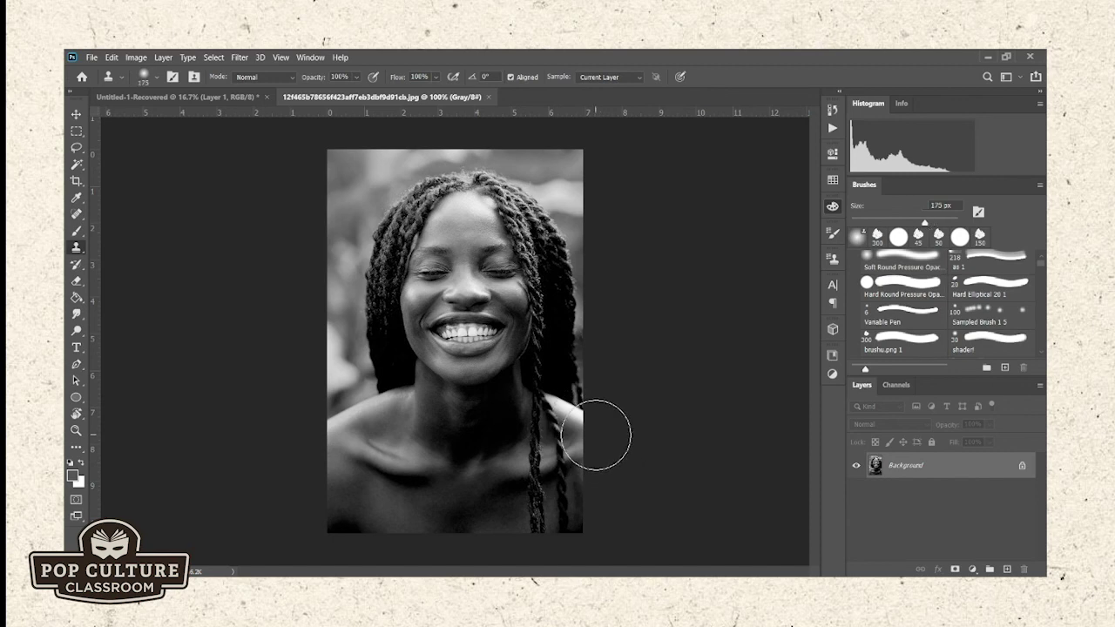
pyautogui.press('[')
pyautogui.press('[')
pyautogui.press('[')
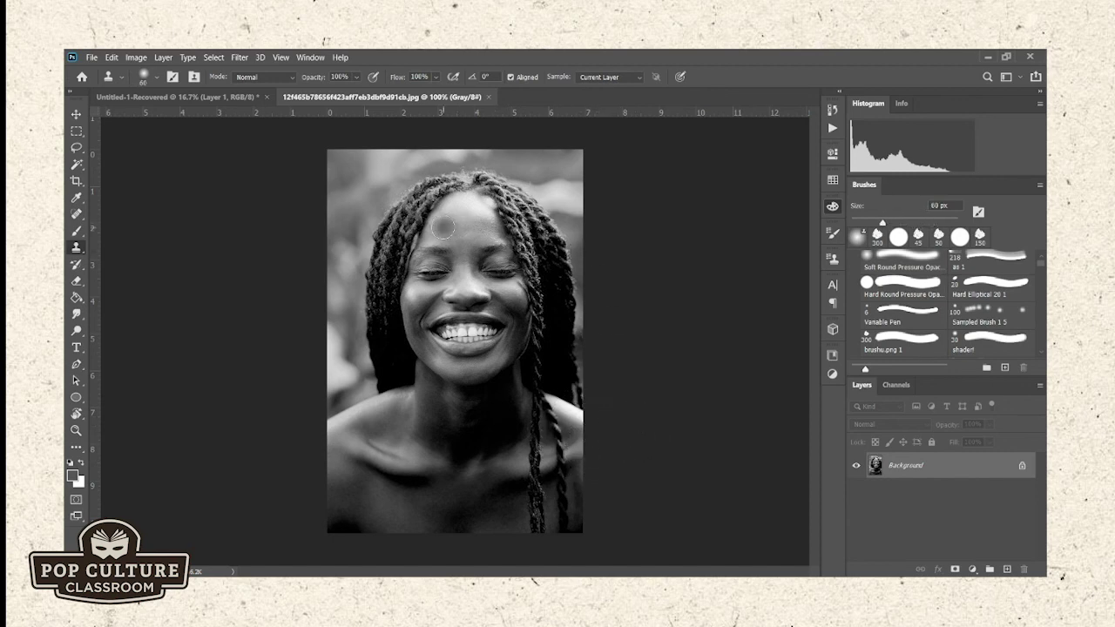
# - Try cloning sampled areas onto the woman's forehead with a 40 px Clone Stamp, and undo the last stamp
pyautogui.keyDown('alt'); pyautogui.click(486, 226); pyautogui.keyUp('alt')
pyautogui.press('[')
pyautogui.press('[')
pyautogui.moveTo(441, 228)
pyautogui.mouseDown()
pyautogui.moveTo(447, 219)
pyautogui.moveTo(439, 234)
pyautogui.moveTo(459, 228)
pyautogui.moveTo(440, 223)
pyautogui.moveTo(436, 237)
pyautogui.moveTo(458, 233)
pyautogui.moveTo(458, 214)
pyautogui.mouseUp()
pyautogui.click(469, 229)
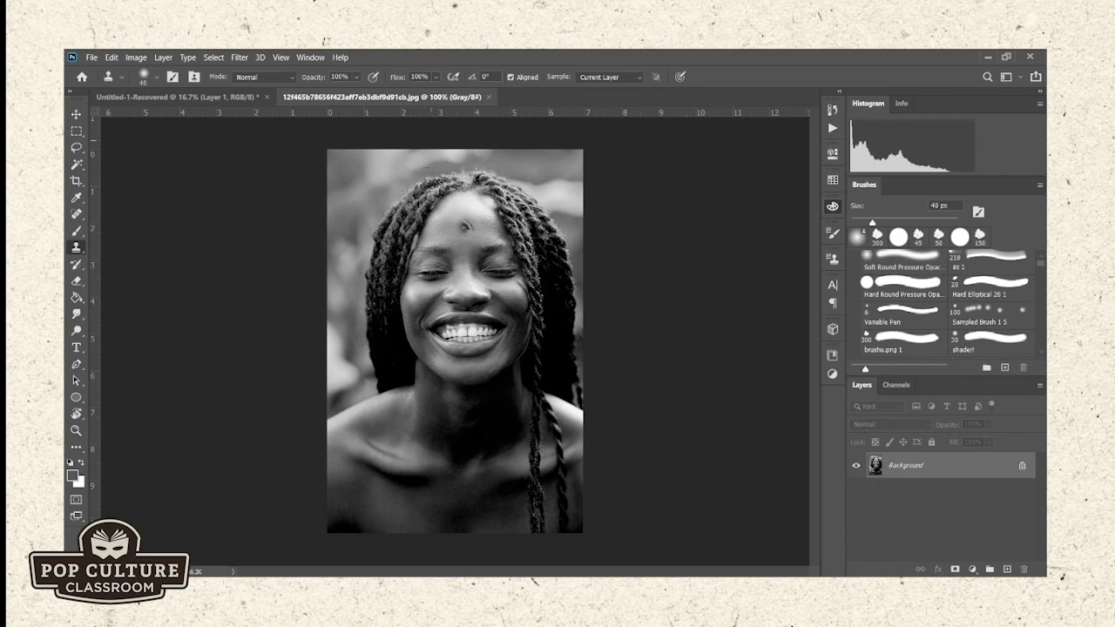
pyautogui.hotkey('ctrl', 'z')
# - Return to the Untitled-1-Recovered drawing and erase thin crossing lines through the red strokes with the 45 px Hard Round eraser
pyautogui.click(166, 97)
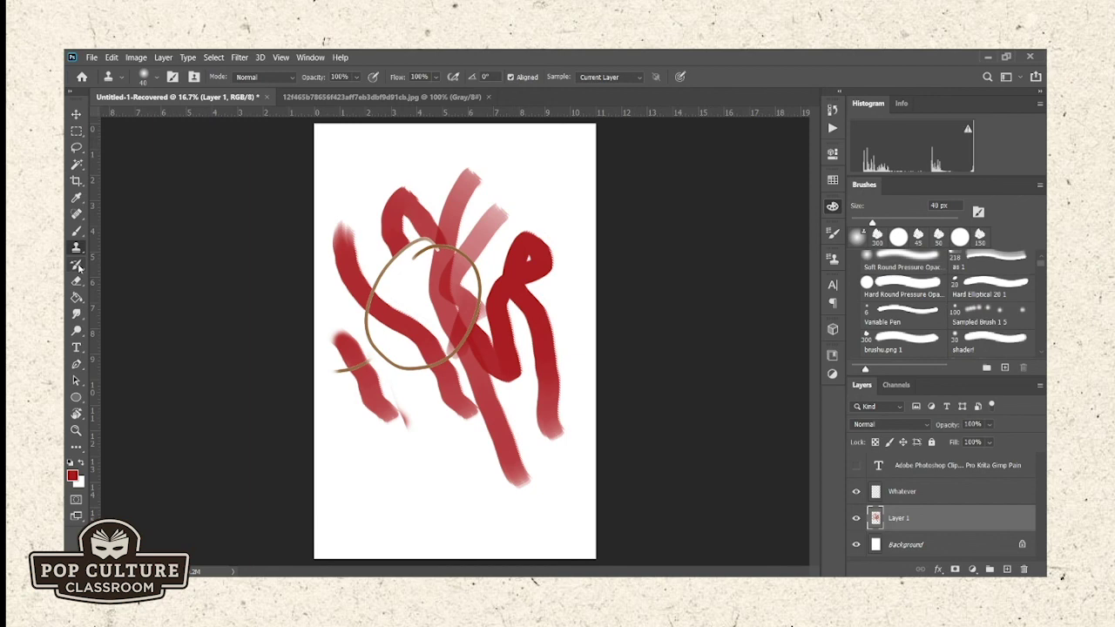
pyautogui.click(78, 267)
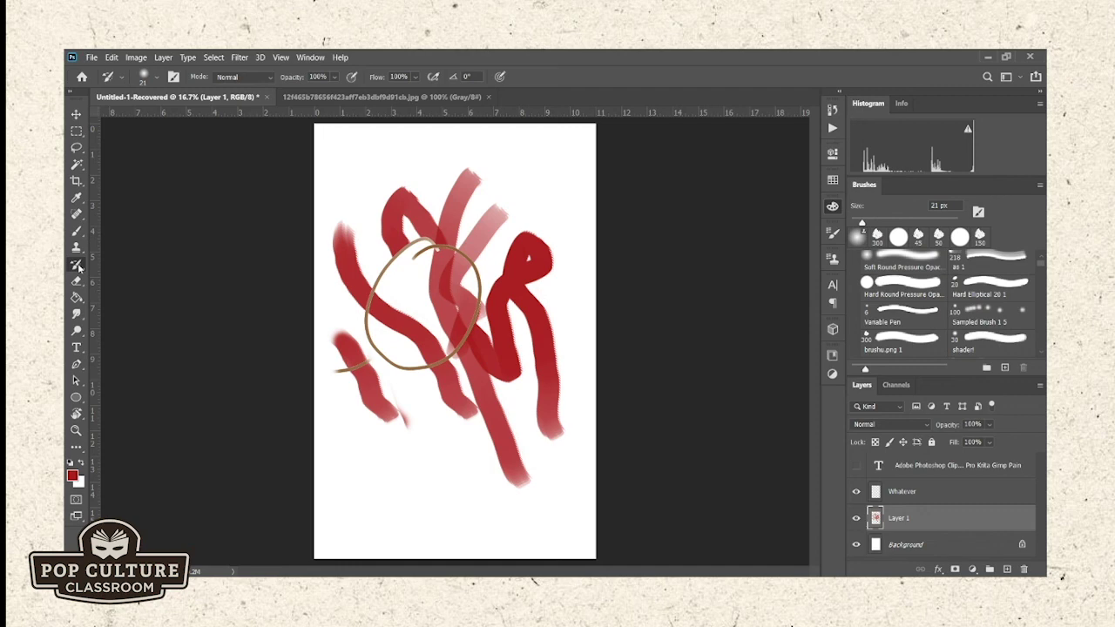
pyautogui.click(77, 283)
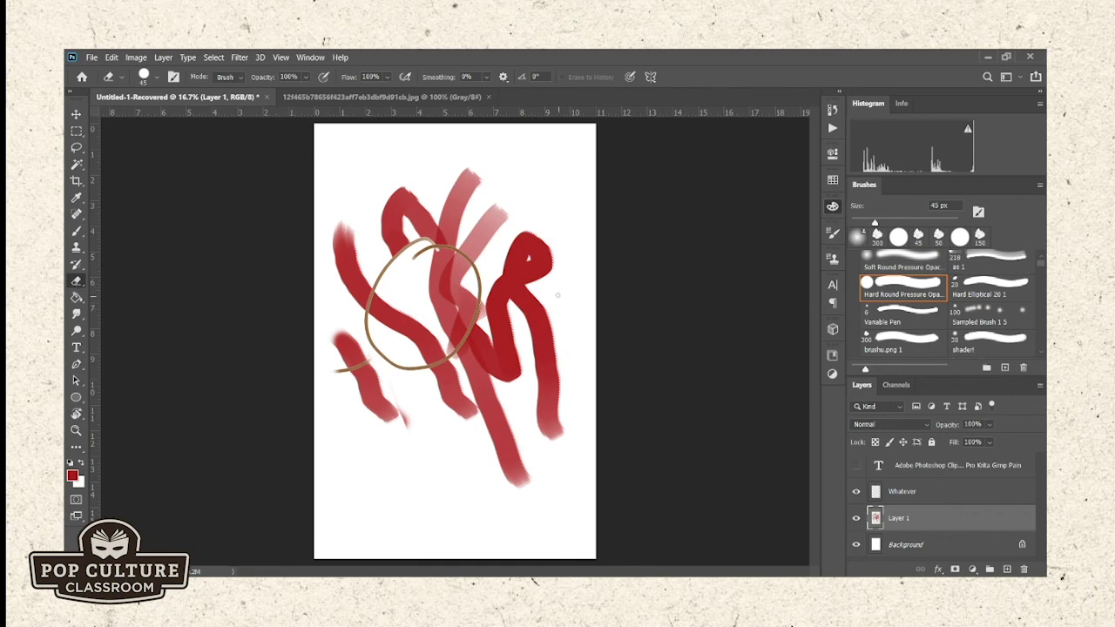
pyautogui.moveTo(519, 239)
pyautogui.mouseDown()
pyautogui.moveTo(514, 311)
pyautogui.moveTo(454, 409)
pyautogui.mouseUp()
pyautogui.moveTo(521, 233); pyautogui.dragTo(492, 464)
pyautogui.moveTo(548, 256); pyautogui.dragTo(485, 429)
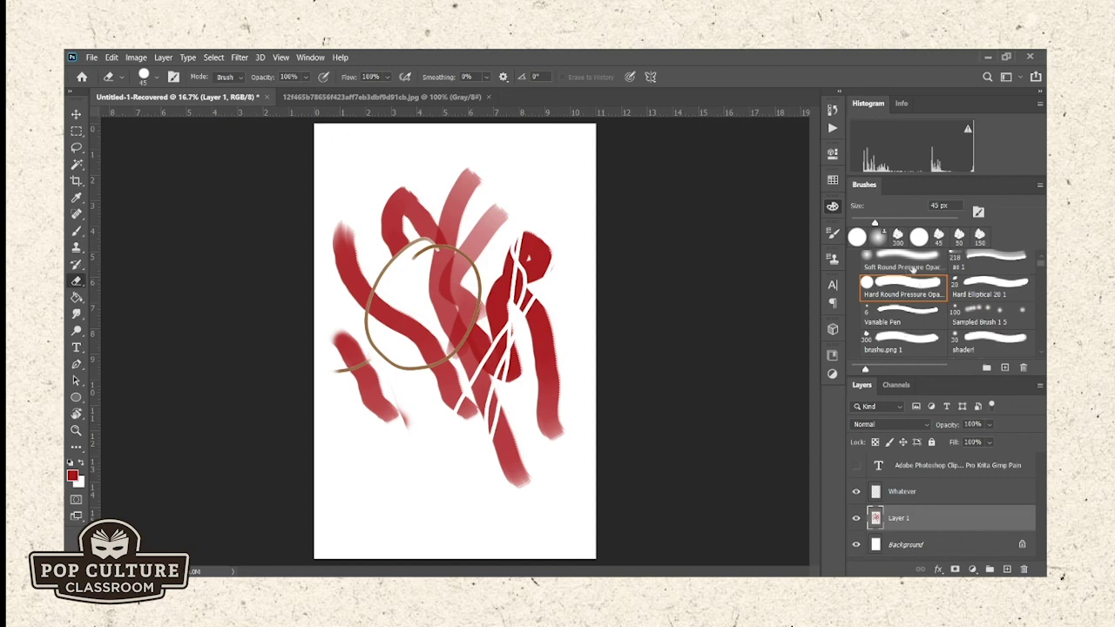
# - Softly erase the outer edge of the rightmost red stroke with the Soft Round Pressure Opacity eraser at 700 px
pyautogui.click(905, 267)
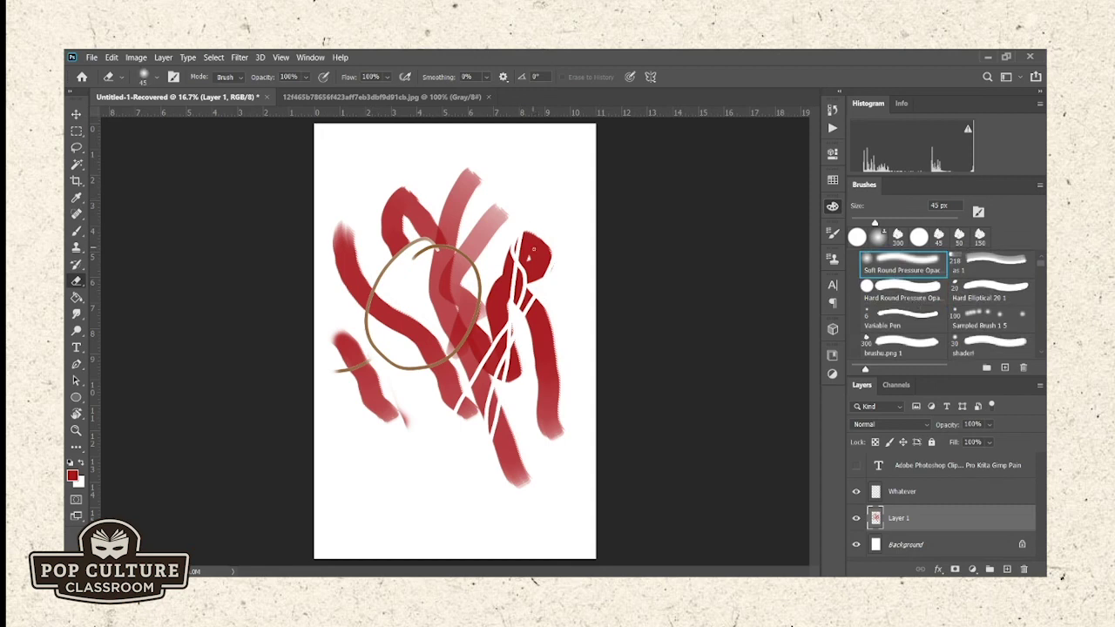
pyautogui.press(']')
pyautogui.press(']')
pyautogui.press(']')
pyautogui.press(']')
pyautogui.press(']')
pyautogui.press(']')
pyautogui.press(']')
pyautogui.press(']')
pyautogui.press(']')
pyautogui.press(']')
pyautogui.press(']')
pyautogui.press(']')
pyautogui.press(']')
pyautogui.press(']')
pyautogui.press(']')
pyautogui.moveTo(559, 272)
pyautogui.mouseDown()
pyautogui.moveTo(569, 343)
pyautogui.moveTo(557, 335)
pyautogui.mouseUp()
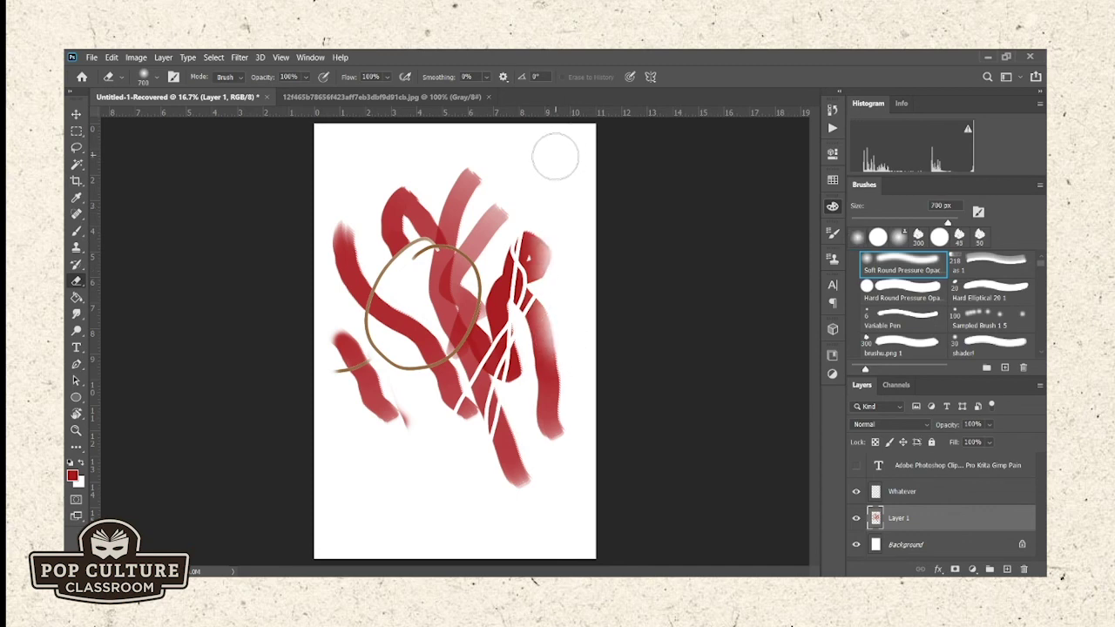
# - Erase more of the rightmost red stroke with the 300 px brushu.png 1 tip, first in Brush mode and again in Pencil mode
pyautogui.click(918, 345)
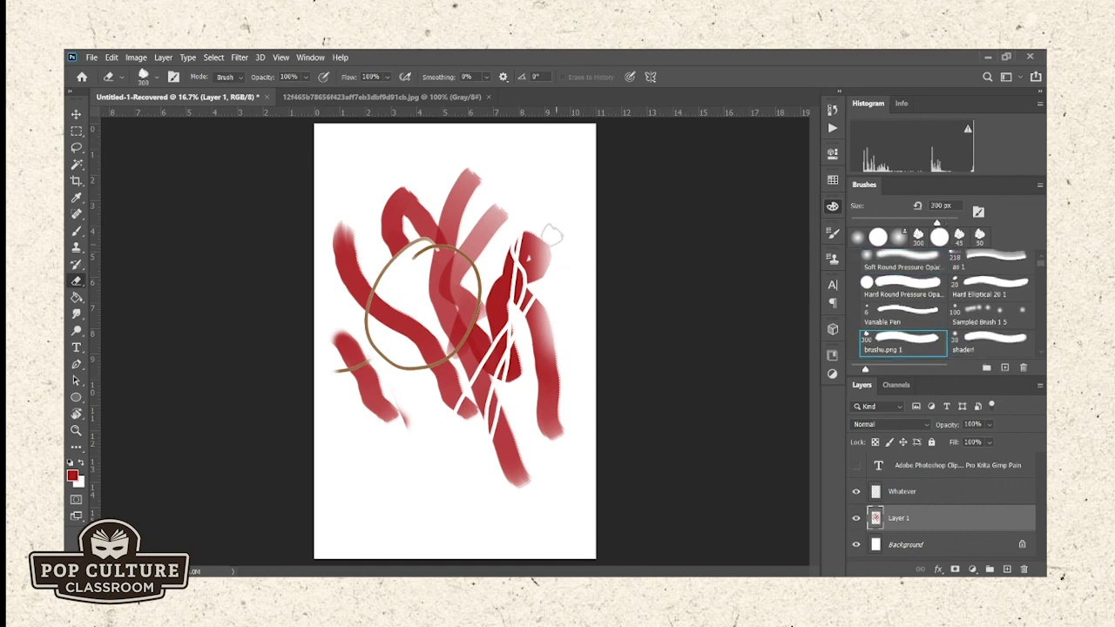
pyautogui.moveTo(552, 261)
pyautogui.mouseDown()
pyautogui.moveTo(565, 364)
pyautogui.moveTo(553, 381)
pyautogui.moveTo(546, 358)
pyautogui.moveTo(562, 419)
pyautogui.mouseUp()
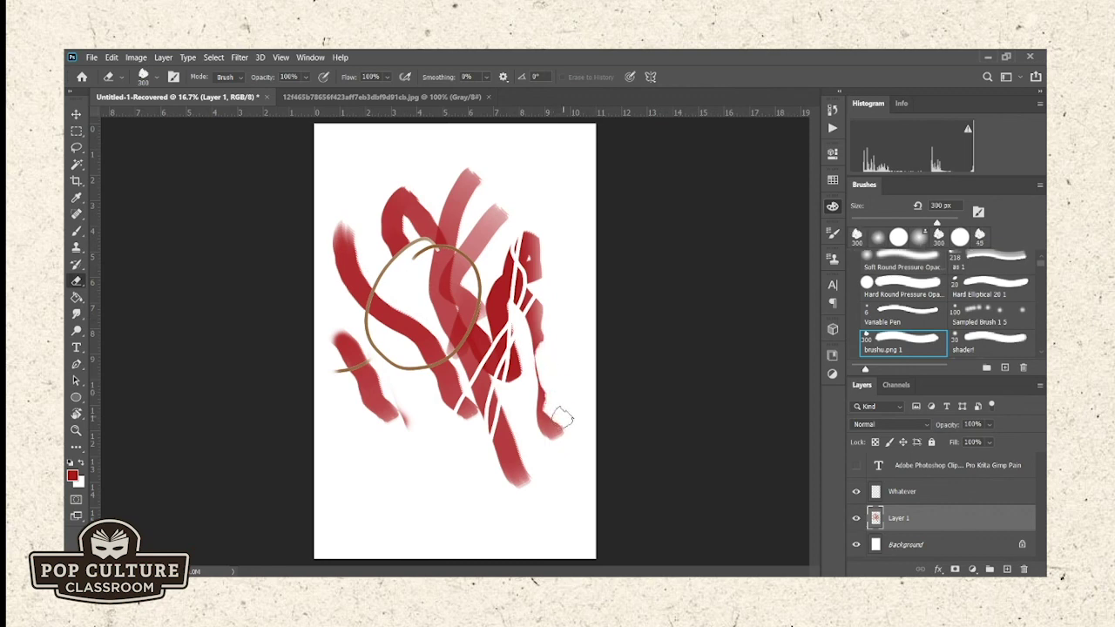
pyautogui.click(228, 77)
pyautogui.click(234, 94)
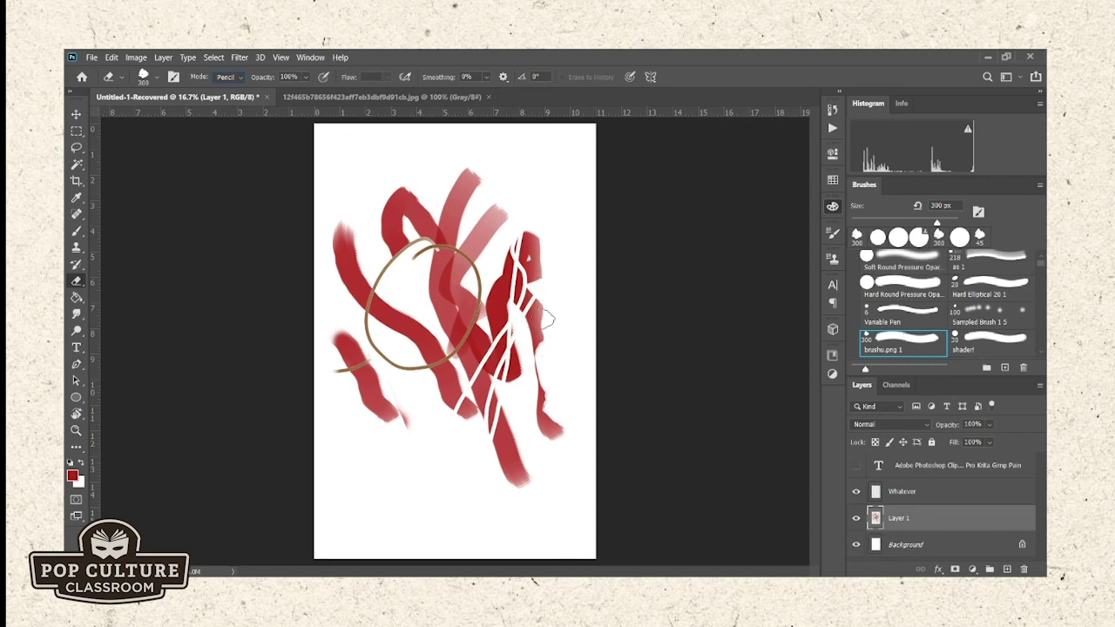
pyautogui.moveTo(543, 315); pyautogui.dragTo(557, 442)
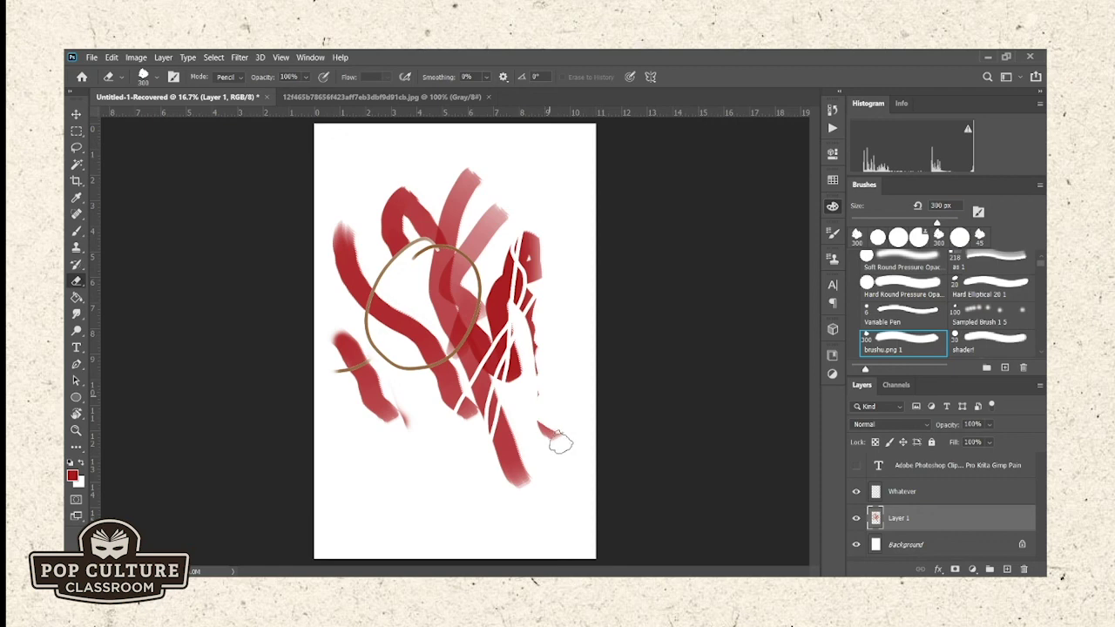
pyautogui.moveTo(543, 250); pyautogui.dragTo(541, 349)
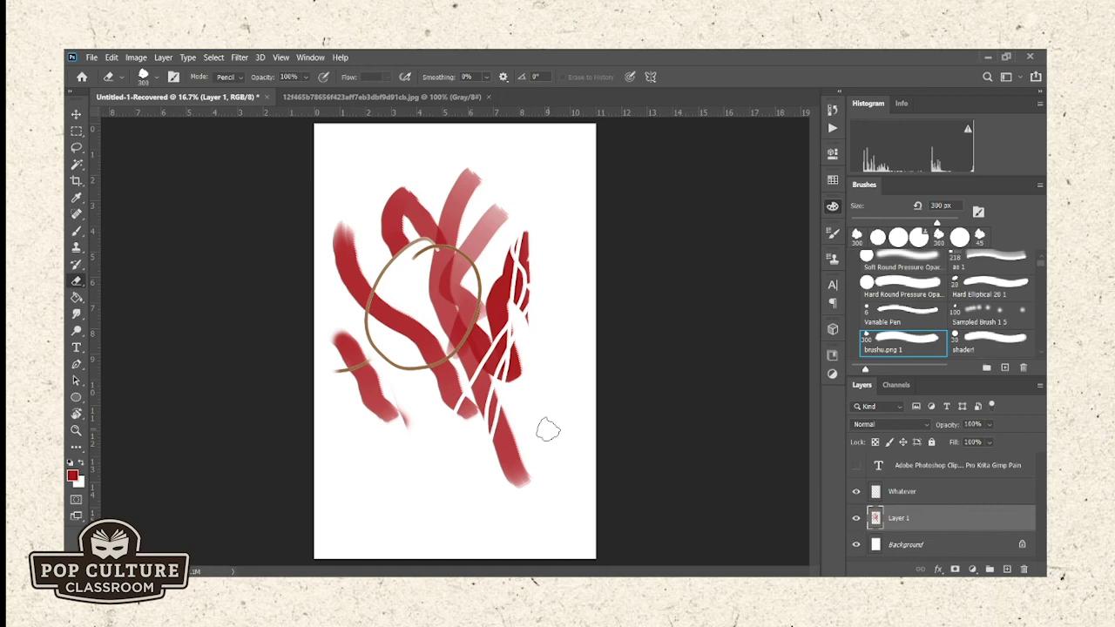
# - Erase square-edged trails across the red strokes with the eraser in Block mode, and return the eraser to Brush mode
pyautogui.click(240, 77)
pyautogui.click(234, 111)
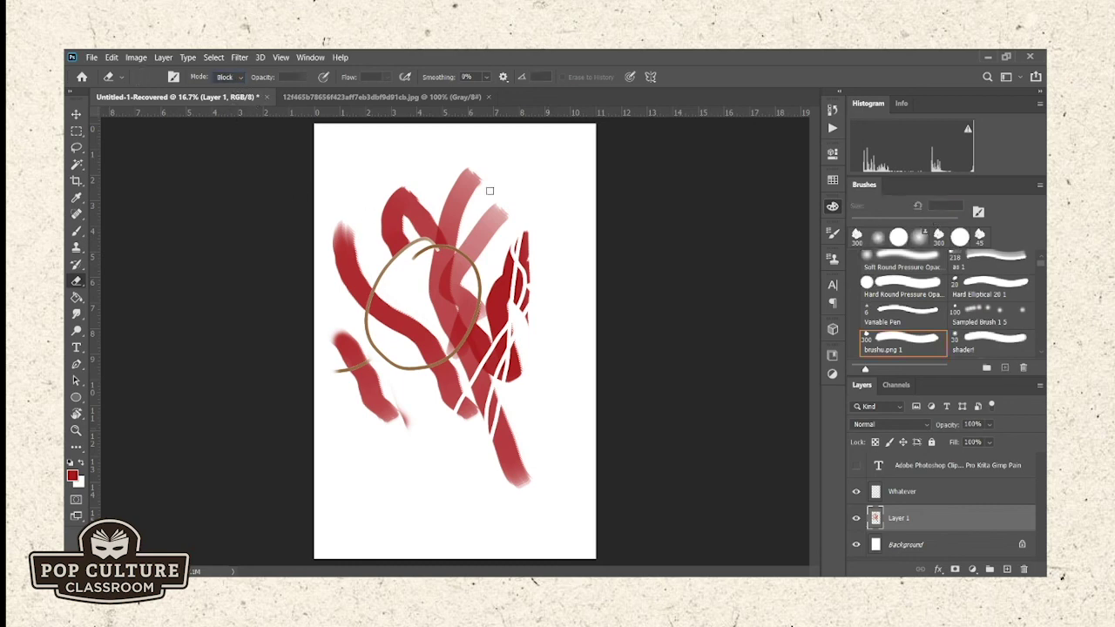
pyautogui.moveTo(442, 278)
pyautogui.mouseDown()
pyautogui.moveTo(439, 258)
pyautogui.moveTo(443, 318)
pyautogui.moveTo(442, 256)
pyautogui.moveTo(439, 305)
pyautogui.moveTo(501, 456)
pyautogui.moveTo(421, 333)
pyautogui.moveTo(365, 301)
pyautogui.mouseUp()
pyautogui.moveTo(361, 262); pyautogui.dragTo(360, 264)
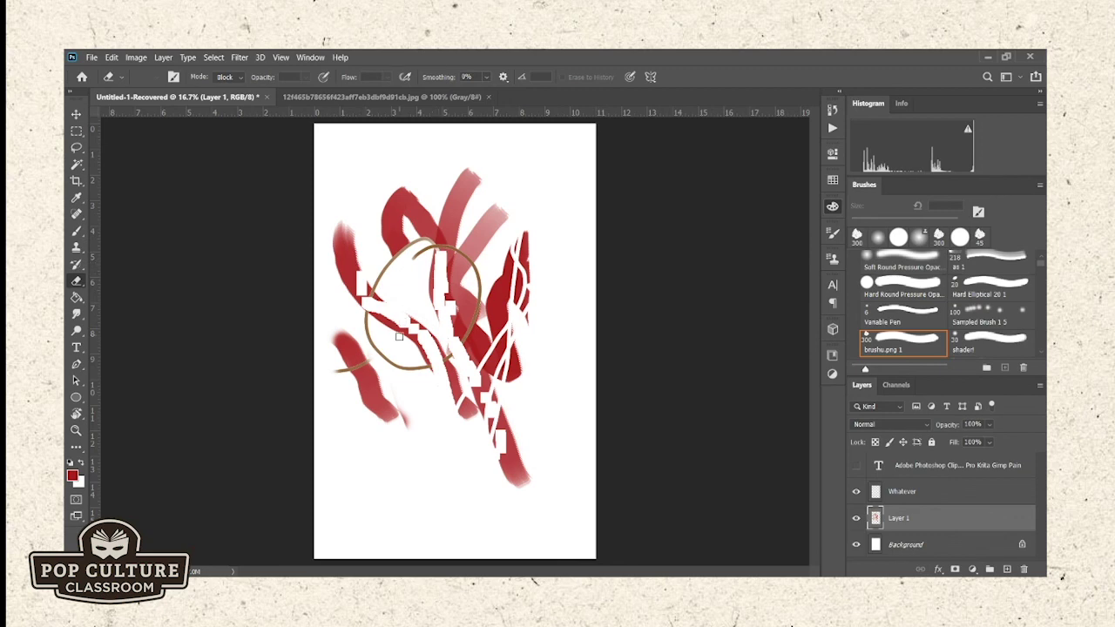
pyautogui.click(225, 76)
pyautogui.click(231, 90)
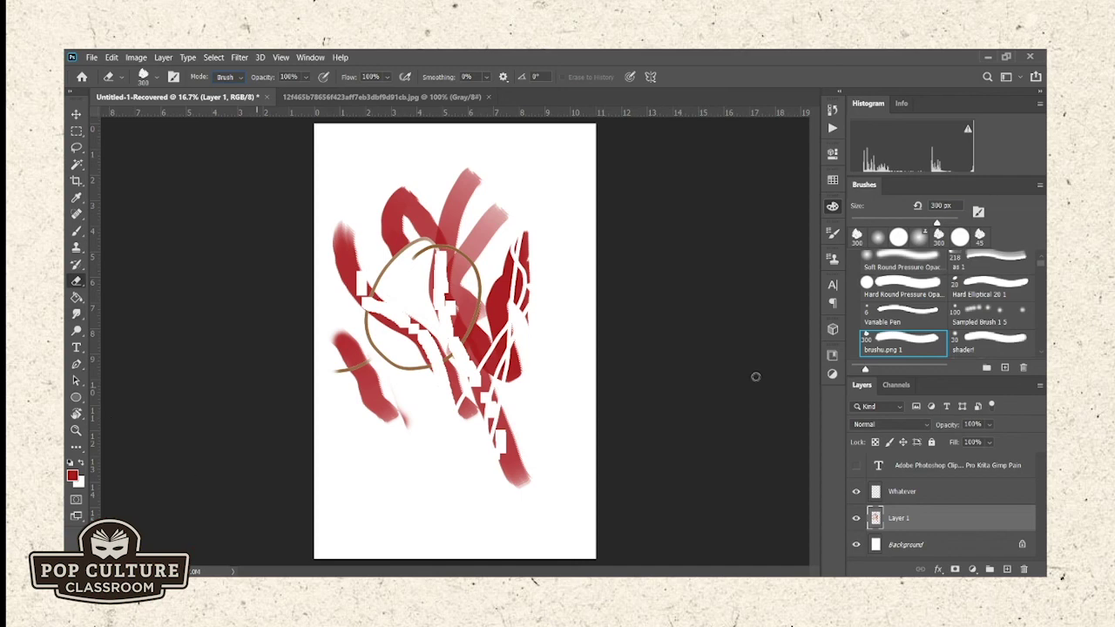
# - Hide Layer 1 and fill the Whatever layer with the red foreground colour using the Paint Bucket
pyautogui.click(76, 297)
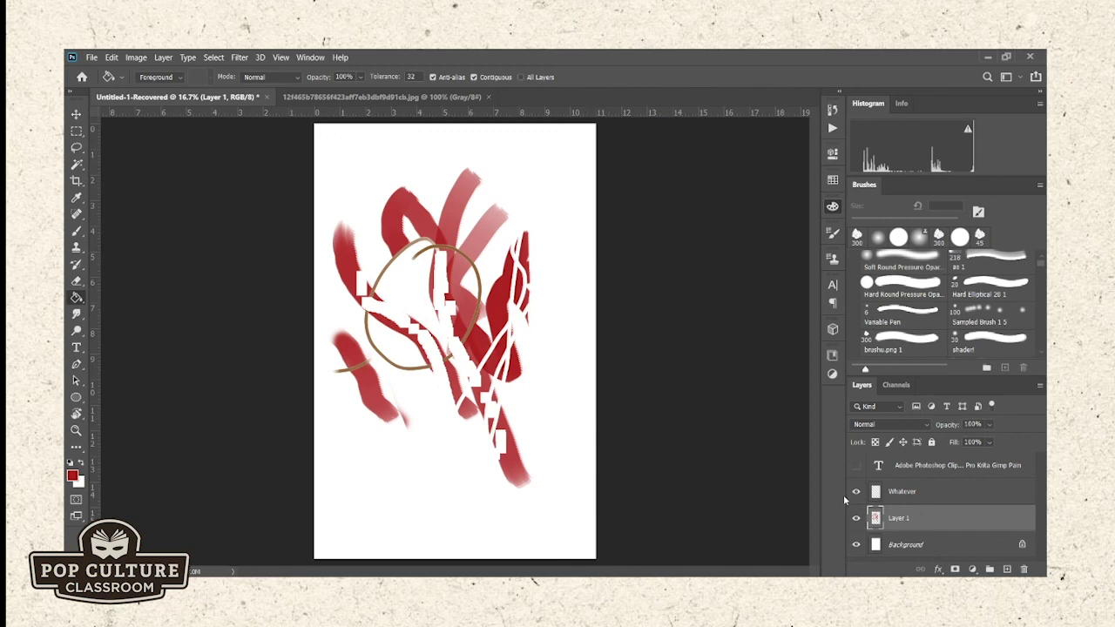
pyautogui.click(855, 517)
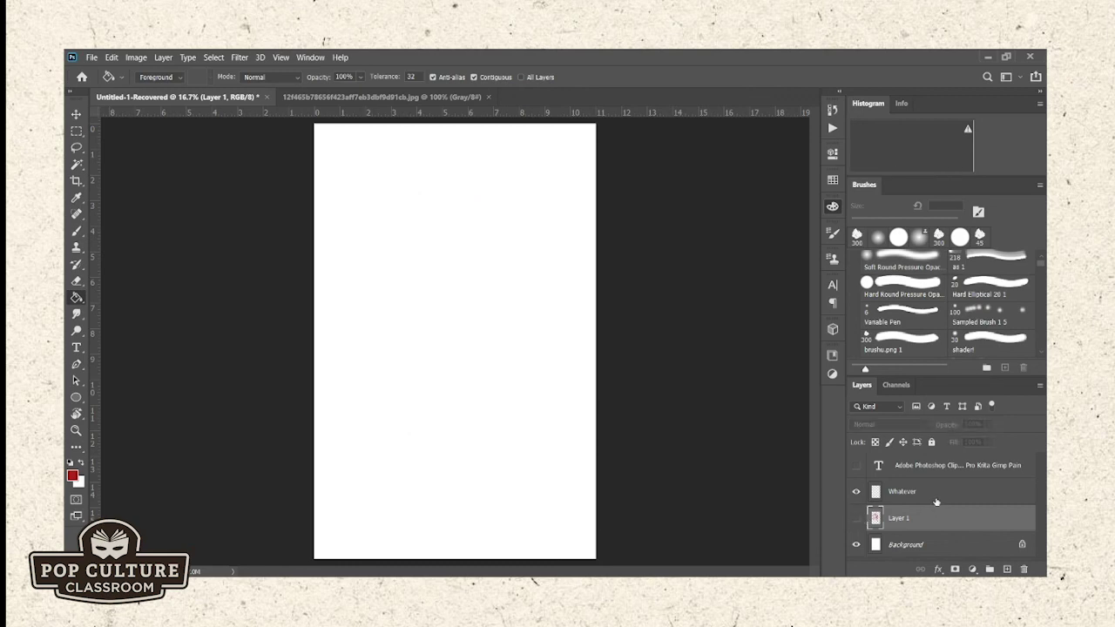
pyautogui.click(940, 497)
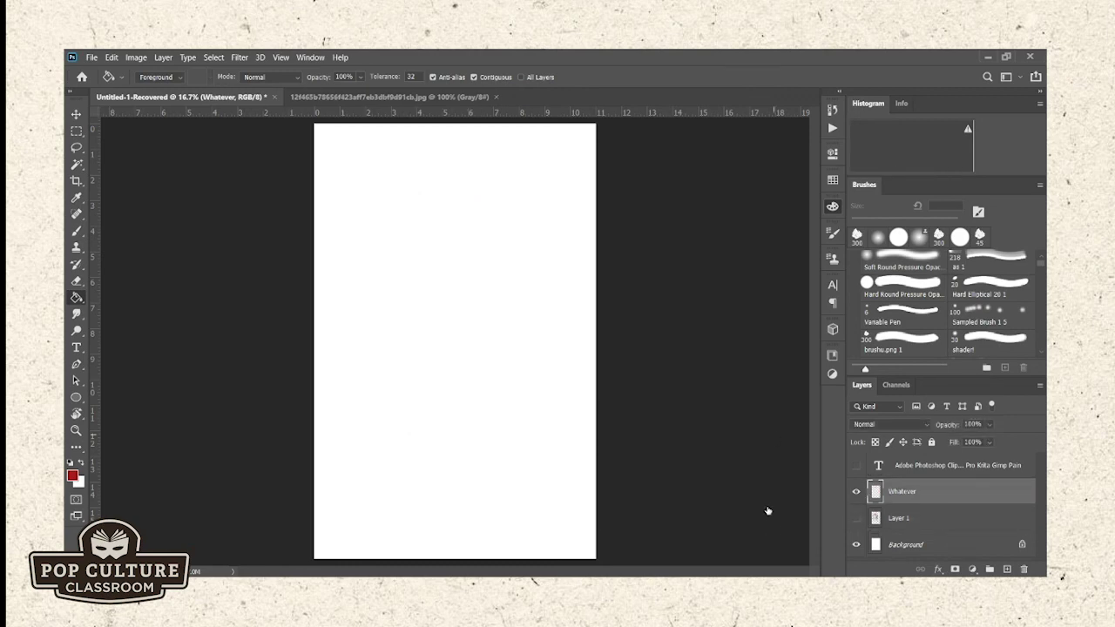
pyautogui.click(528, 382)
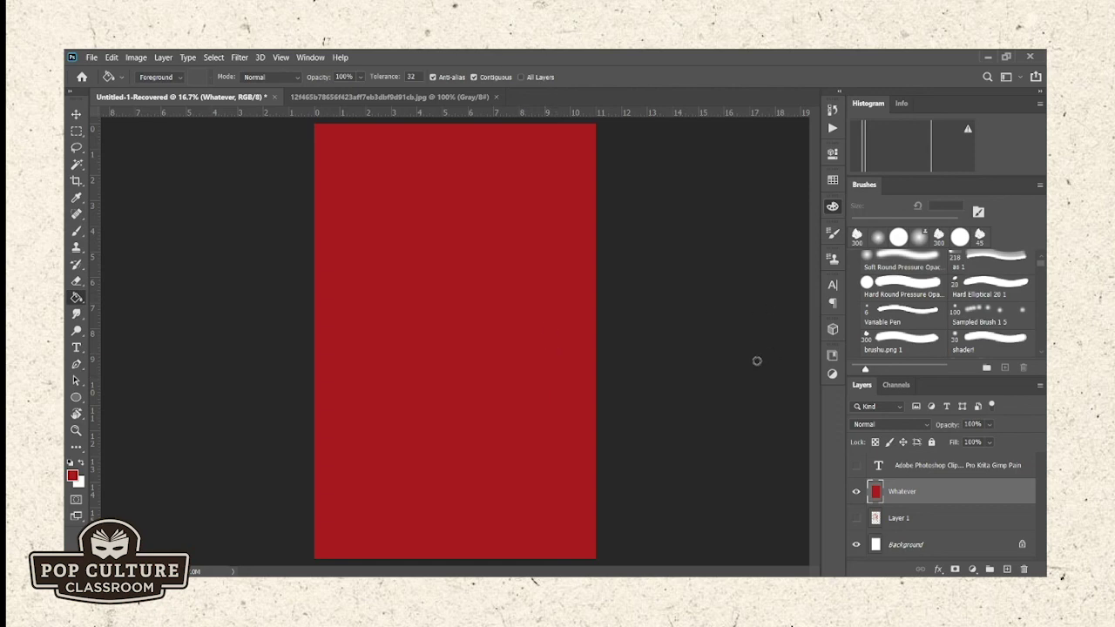
# - Lasso a large freeform oval in the middle of the red canvas and set the foreground colour to orange-brown
pyautogui.click(77, 149)
pyautogui.click(77, 130)
pyautogui.click(77, 148)
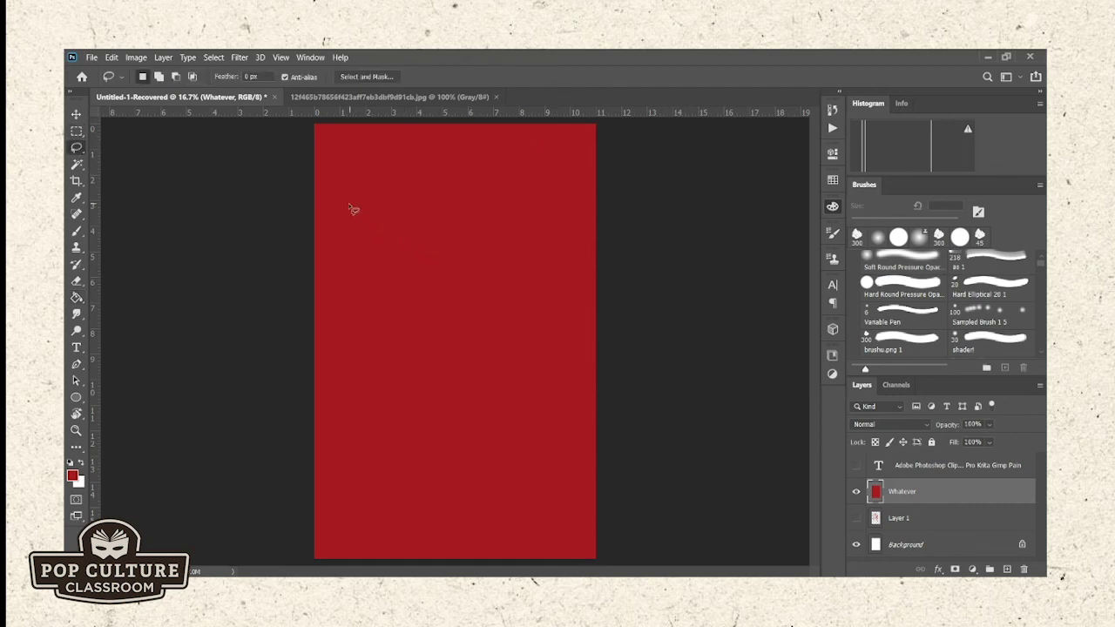
pyautogui.moveTo(344, 314)
pyautogui.mouseDown()
pyautogui.moveTo(508, 441)
pyautogui.moveTo(543, 301)
pyautogui.mouseUp()
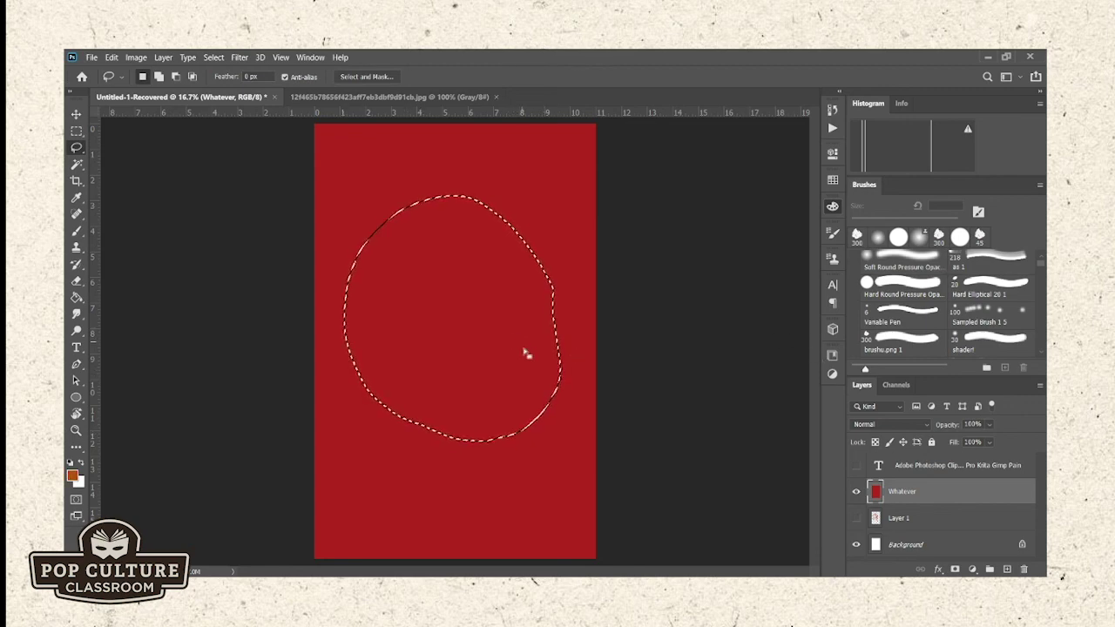
# - Try filling the lassoed oval with orange-brown using the Paint Bucket, switch to the Gradient tool and undo the fill
pyautogui.click(76, 297)
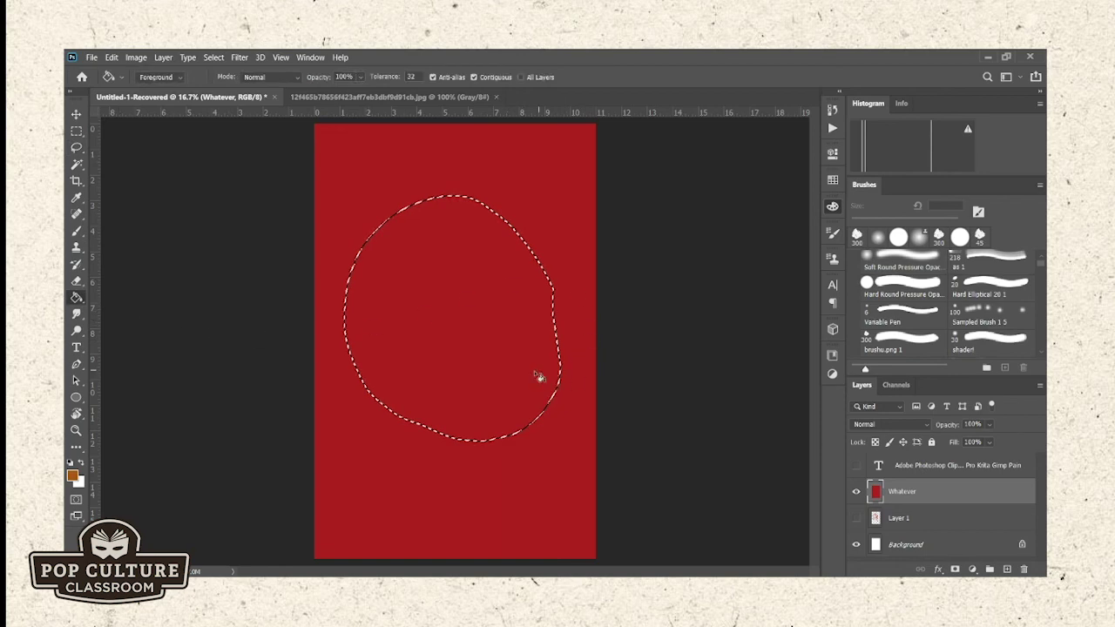
pyautogui.click(507, 361)
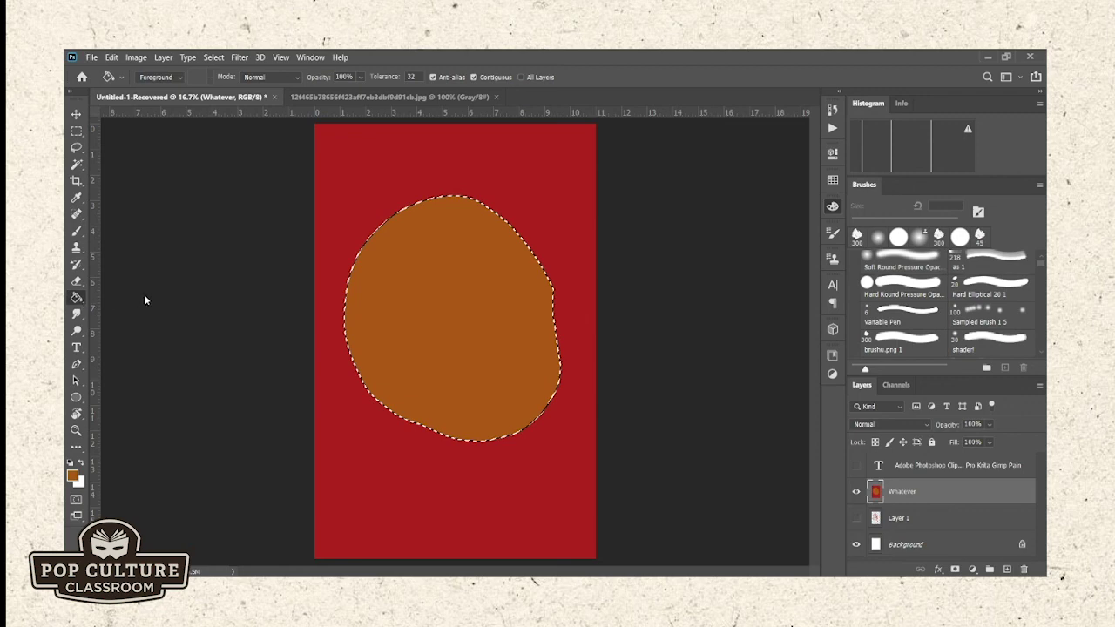
pyautogui.hotkey('shift', 'g')
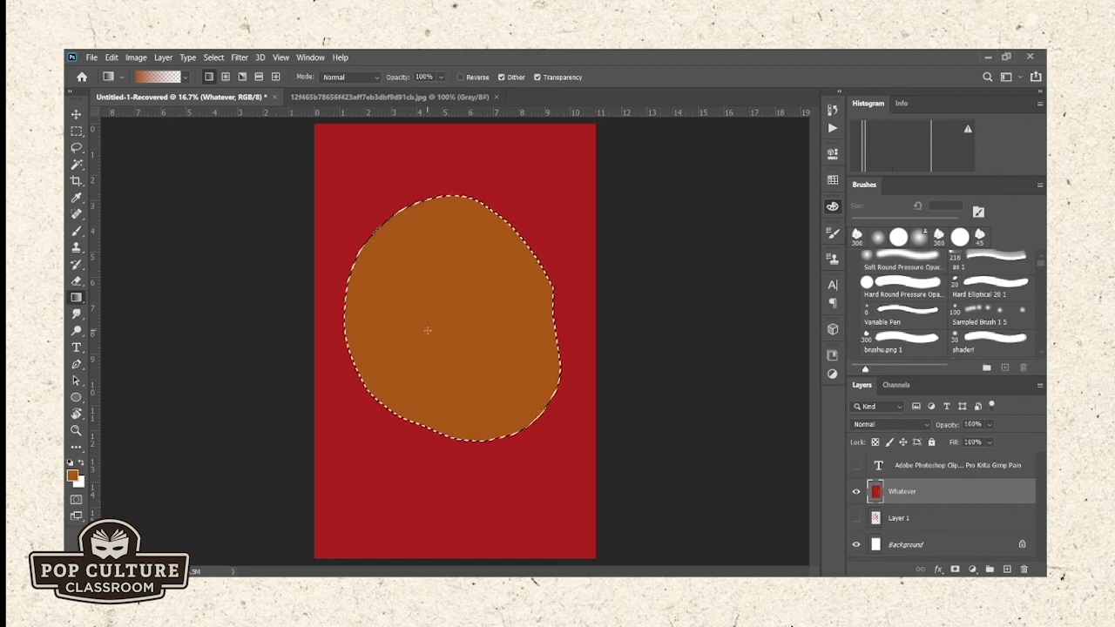
pyautogui.hotkey('ctrl', 'z')
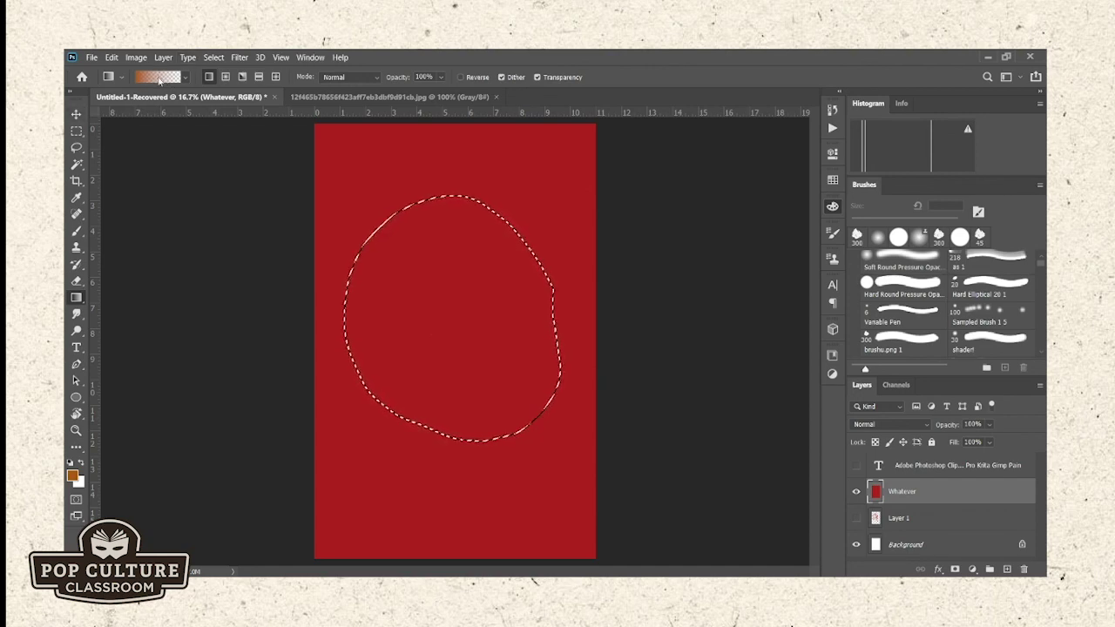
# - Try a vertical blue-to-transparent gradient inside the lassoed oval, deselect, and undo the gradient
pyautogui.press('i')
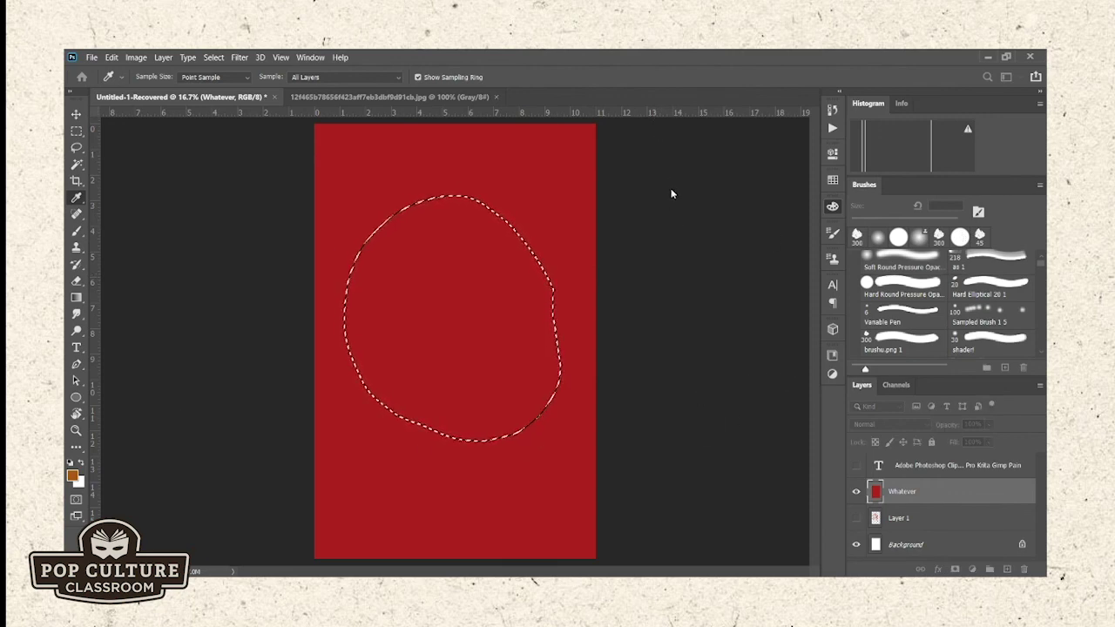
pyautogui.press('g')
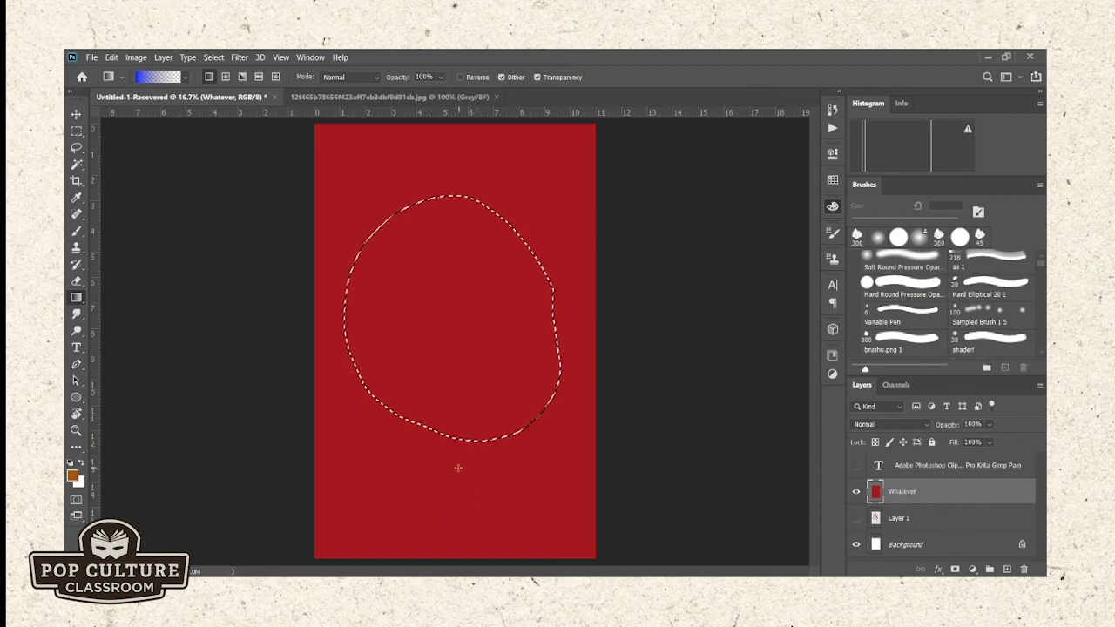
pyautogui.moveTo(455, 485); pyautogui.dragTo(454, 177)
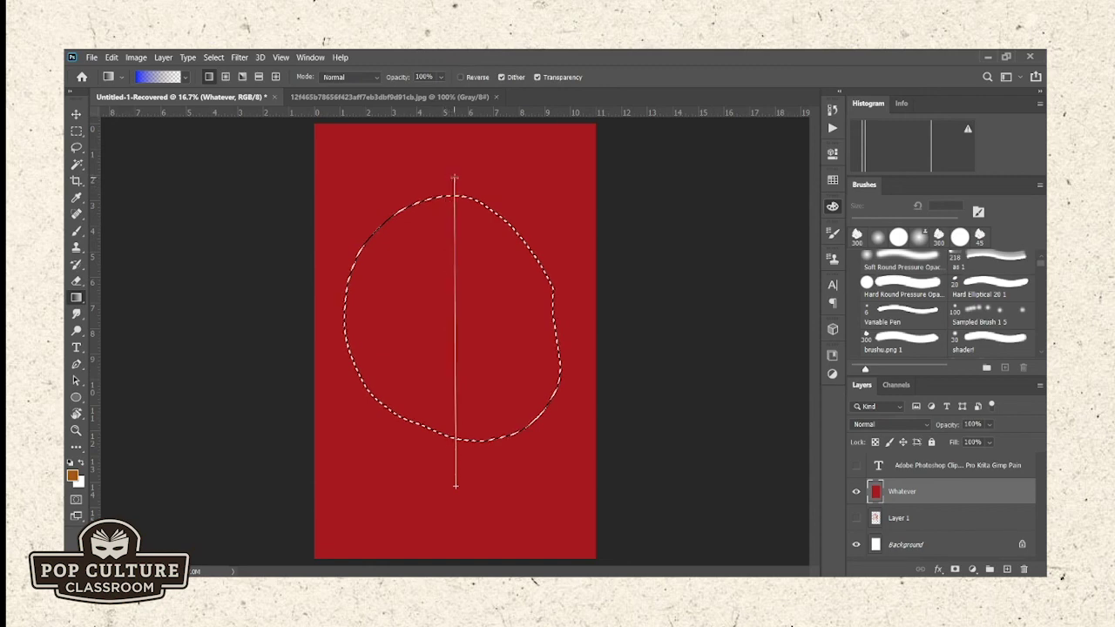
pyautogui.moveTo(455, 177); pyautogui.dragTo(452, 178)
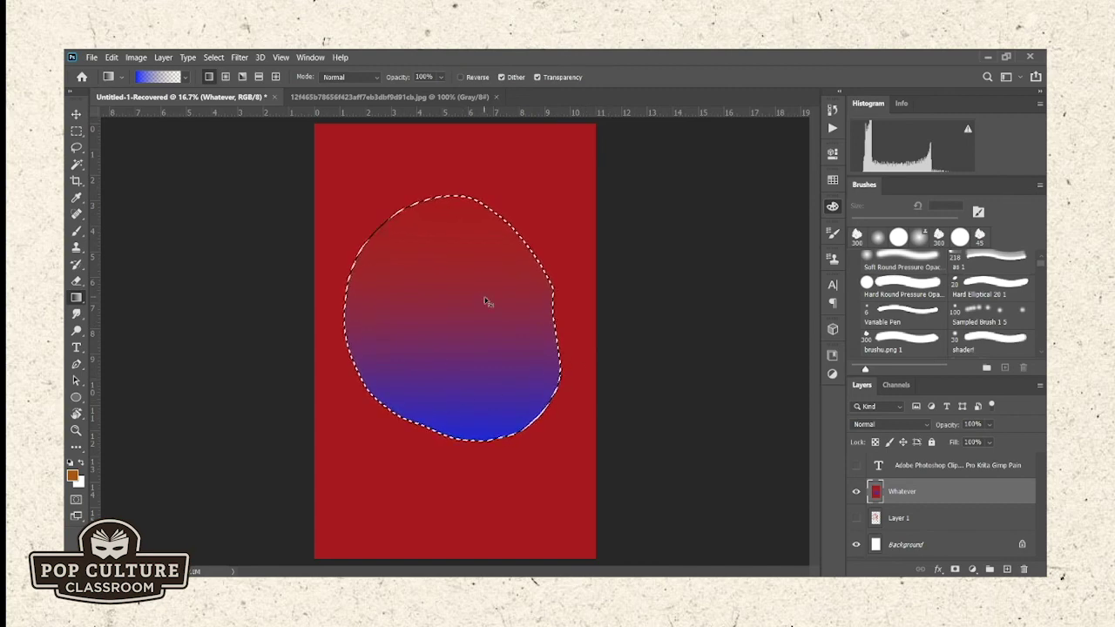
pyautogui.hotkey('ctrl', 'd')
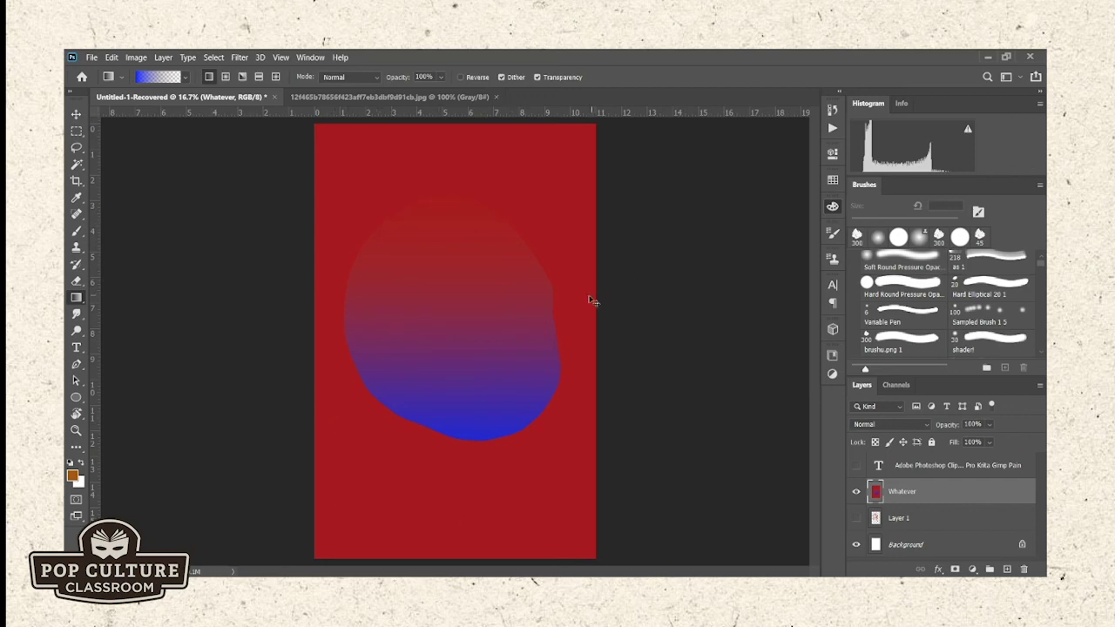
pyautogui.hotkey('ctrl', 'z')
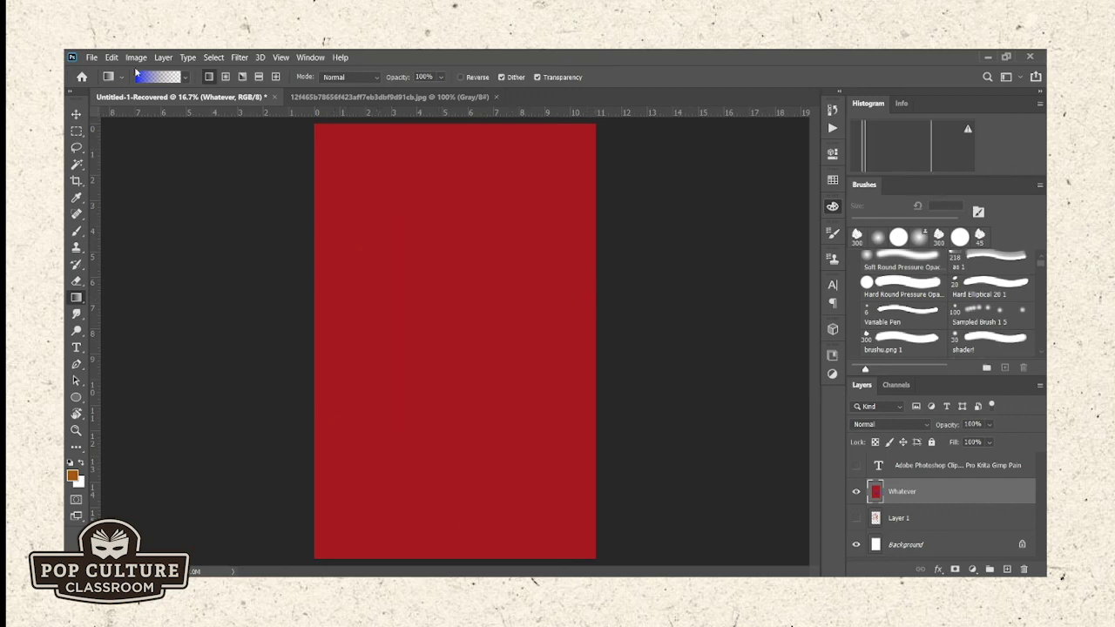
# - Try a vertical gradient fading from blue to transparent green across the oval area, and undo it
pyautogui.press('i')
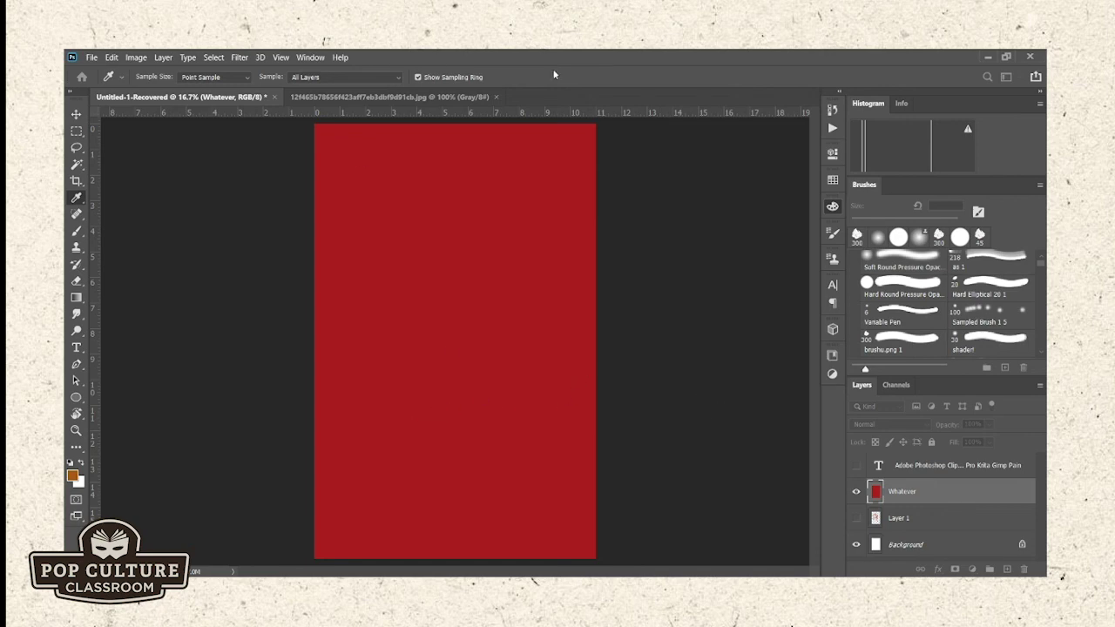
pyautogui.press('g')
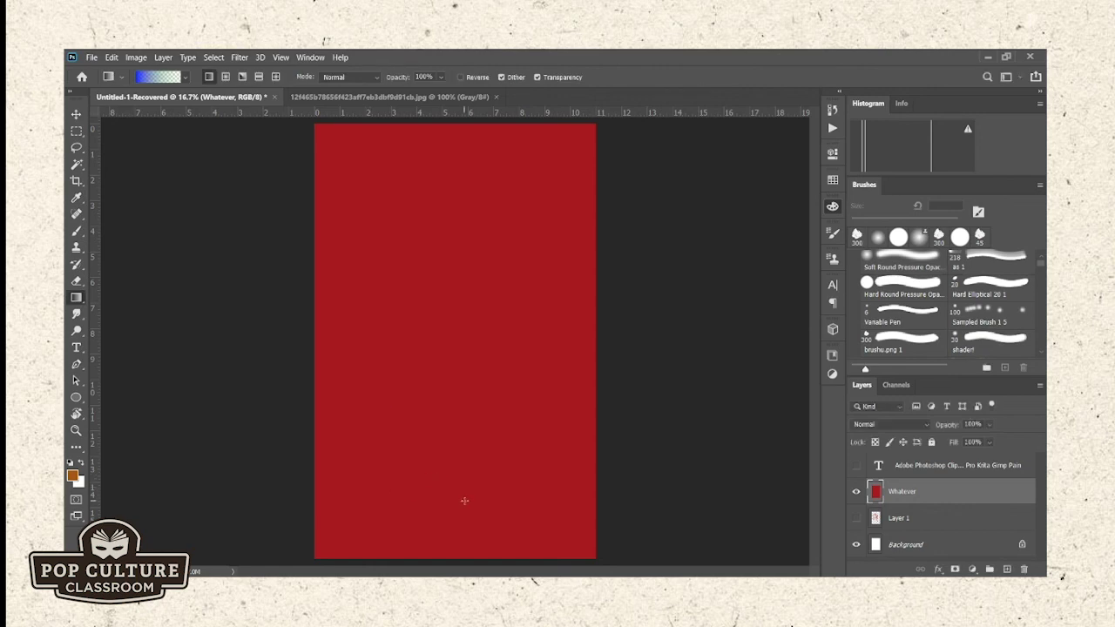
pyautogui.moveTo(464, 501); pyautogui.dragTo(465, 173)
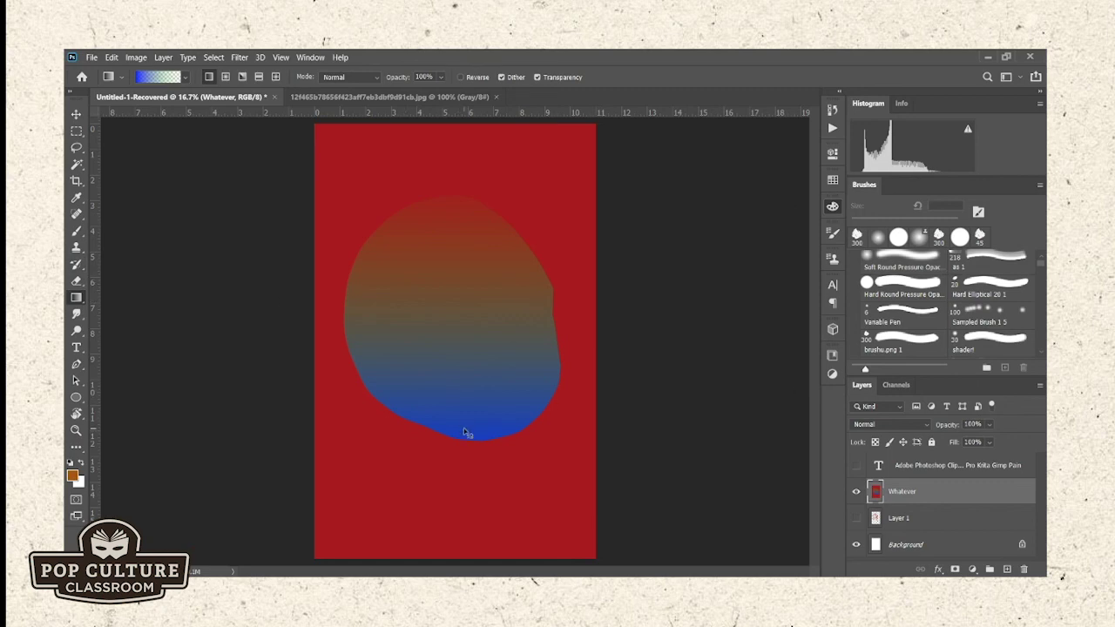
pyautogui.hotkey('ctrl', 'z')
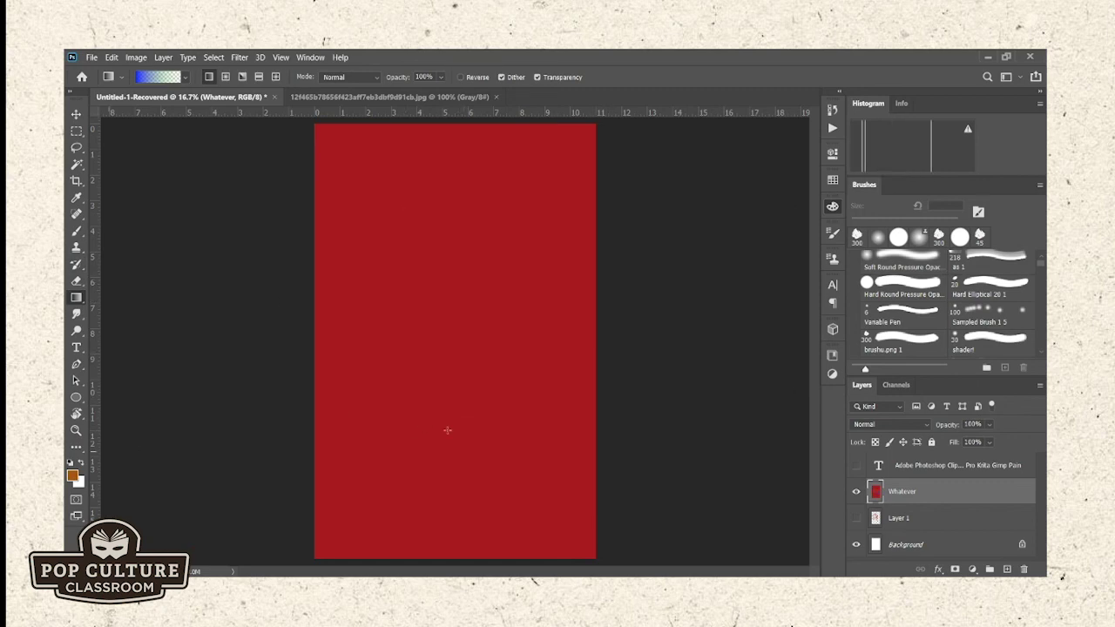
# - Add a new layer above Whatever, set the Smudge tool to Hard Round Pressure Opacity, and brush a short diagonal orange stroke mid-canvas
pyautogui.click(80, 314)
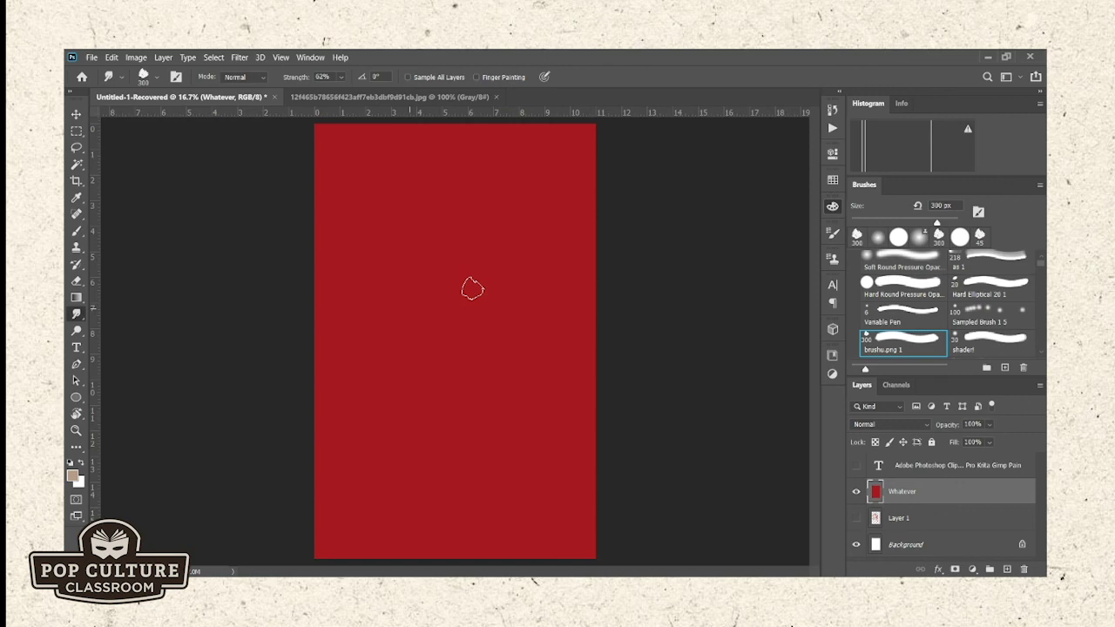
pyautogui.click(1005, 569)
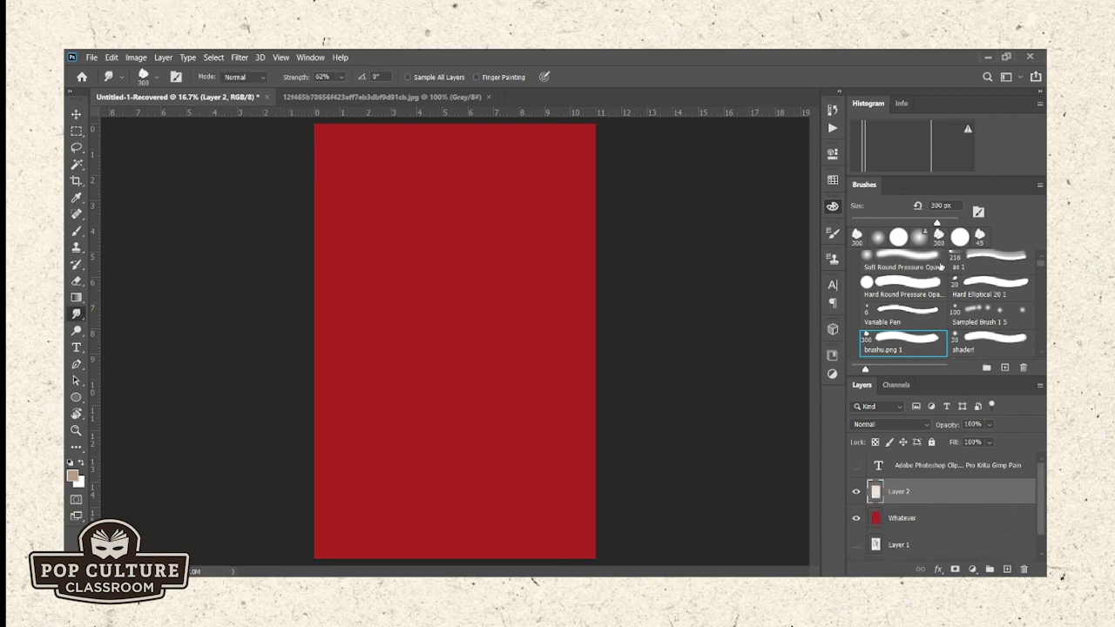
pyautogui.click(882, 261)
pyautogui.click(889, 292)
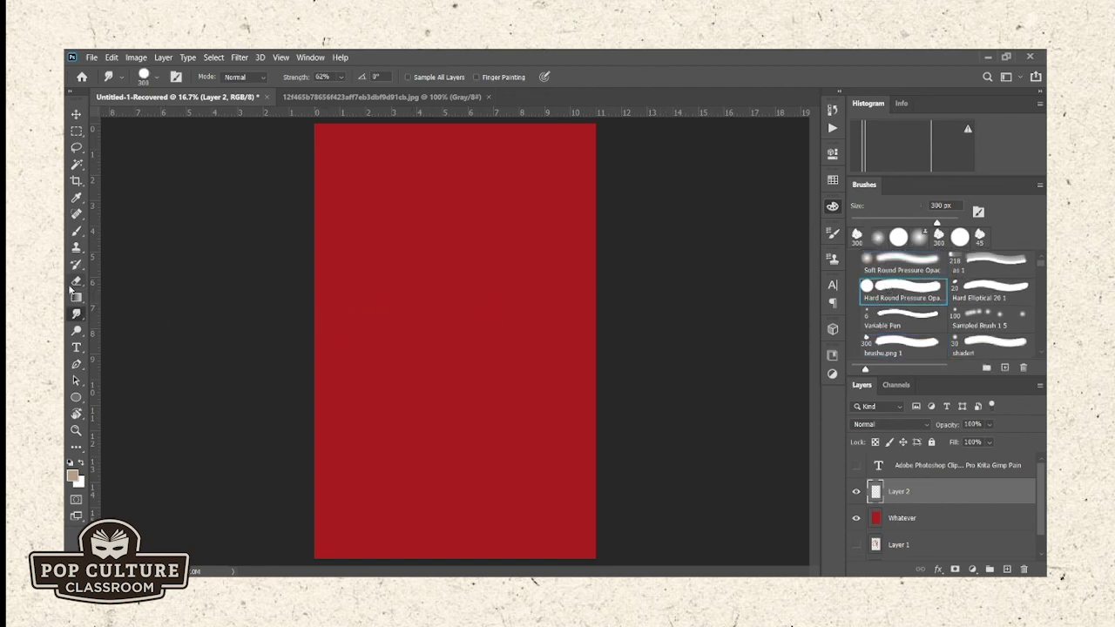
pyautogui.click(76, 231)
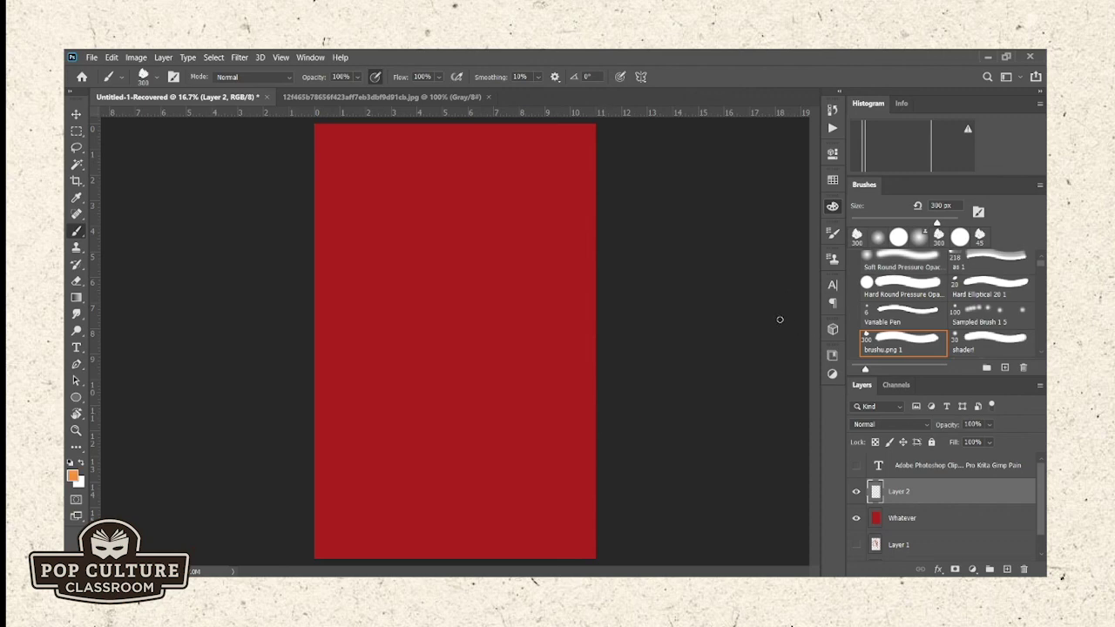
pyautogui.moveTo(490, 311); pyautogui.dragTo(418, 355)
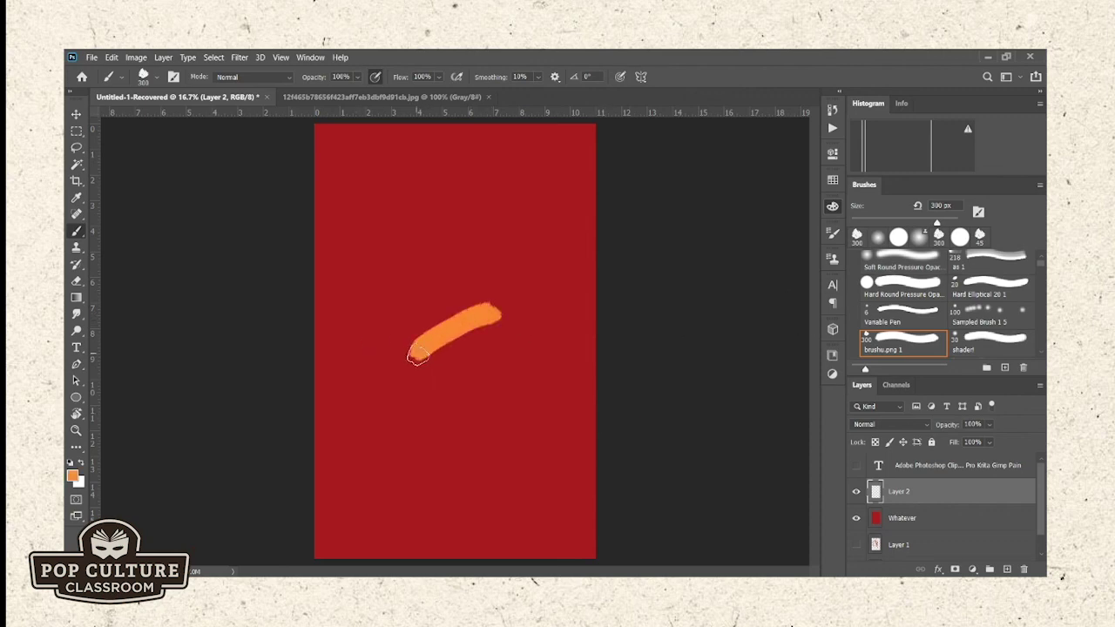
# - Set the Smudge tool to the Sampled Brush 1 5 tip at 600 px
pyautogui.click(76, 314)
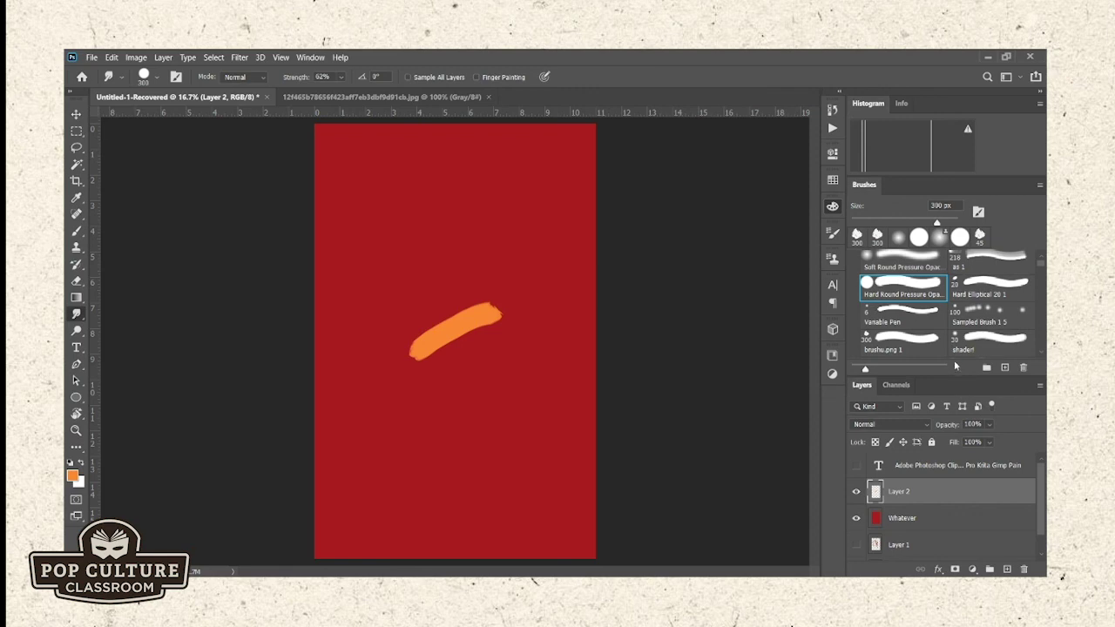
pyautogui.click(973, 320)
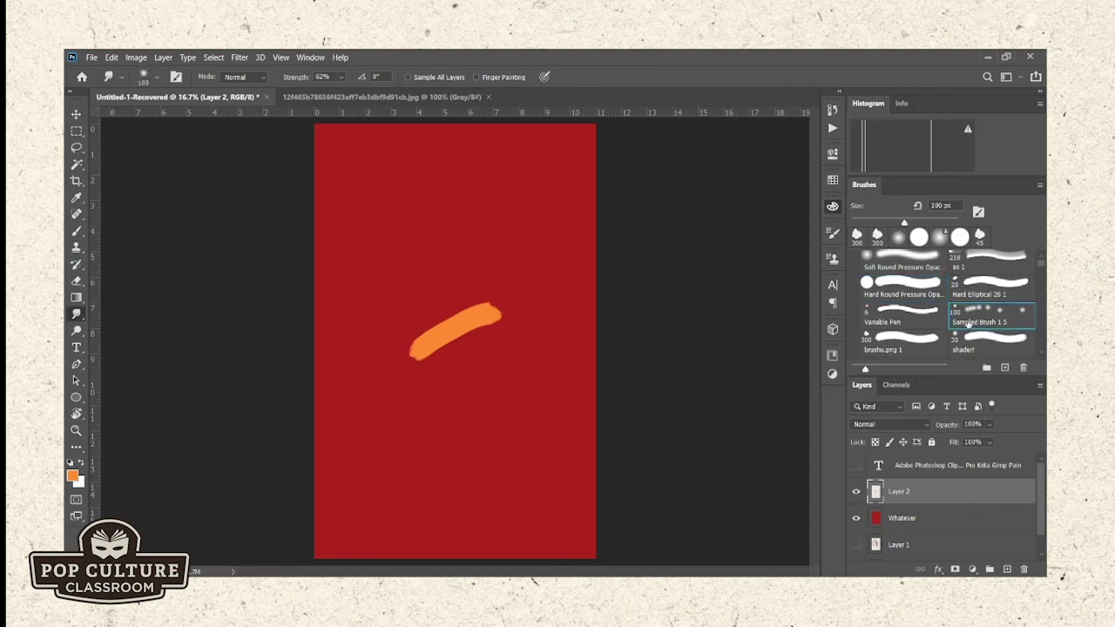
pyautogui.click(917, 319)
pyautogui.press('.')
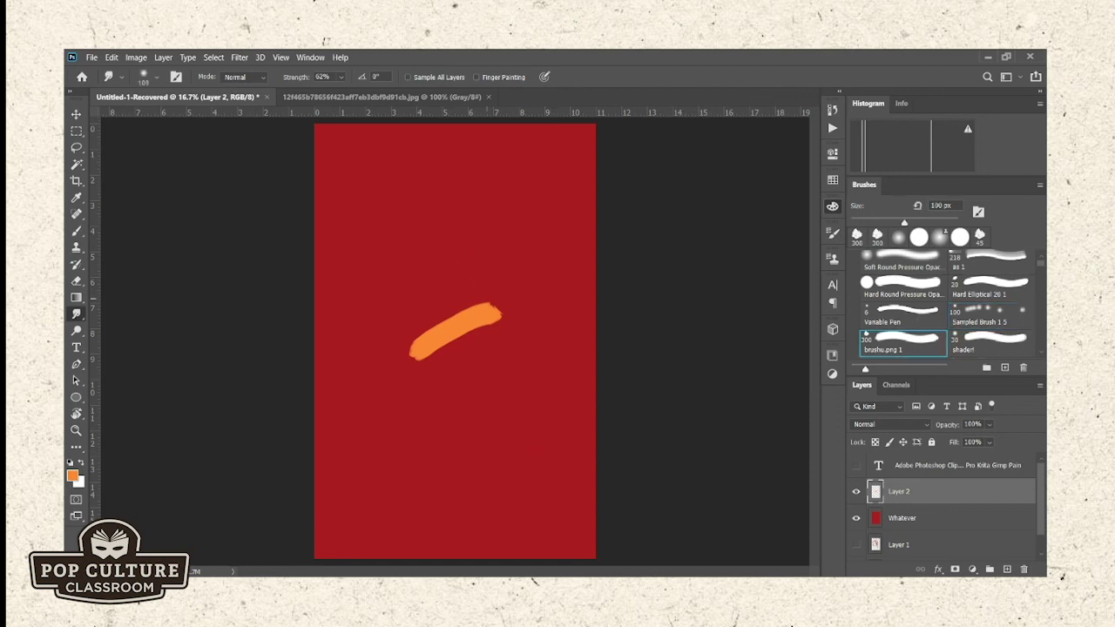
pyautogui.press(',')
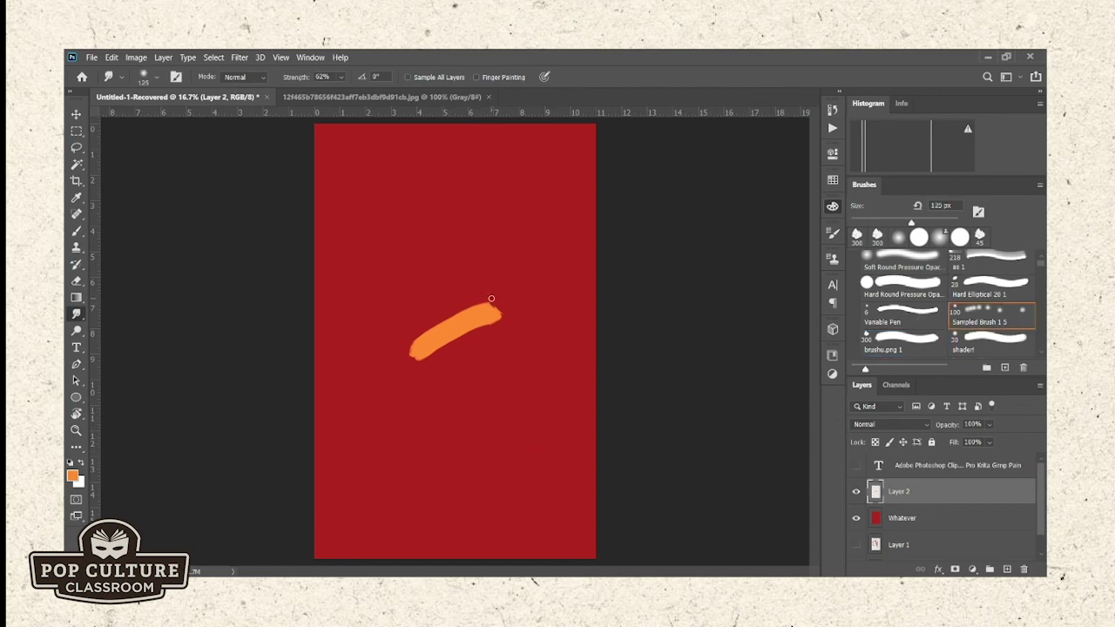
pyautogui.press(']')
pyautogui.press(']')
pyautogui.press(']')
pyautogui.press(']')
pyautogui.press(']')
pyautogui.press(']')
pyautogui.press(']')
pyautogui.press(']')
pyautogui.press(']')
pyautogui.press(']')
# - Smudge the upper-right end and upper edge of the orange stroke outward into a soft blur
pyautogui.click(497, 306)
pyautogui.moveTo(497, 305)
pyautogui.mouseDown()
pyautogui.moveTo(513, 296)
pyautogui.moveTo(493, 308)
pyautogui.moveTo(510, 314)
pyautogui.moveTo(488, 308)
pyautogui.moveTo(505, 291)
pyautogui.moveTo(478, 298)
pyautogui.mouseUp()
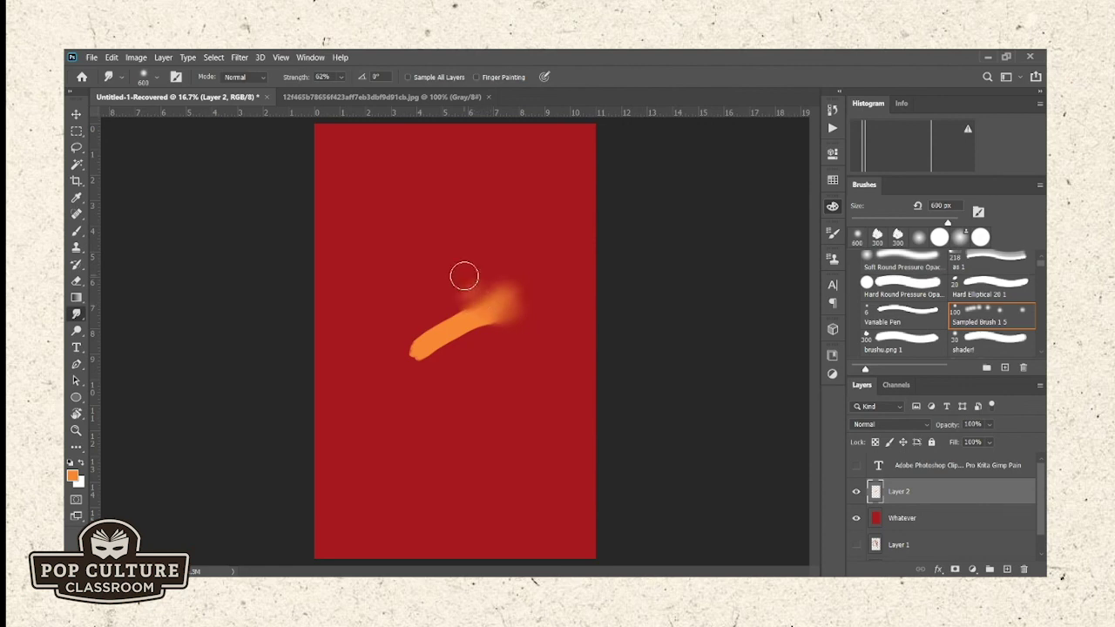
pyautogui.moveTo(464, 276); pyautogui.dragTo(477, 290)
pyautogui.moveTo(459, 307)
pyautogui.mouseDown()
pyautogui.moveTo(485, 291)
pyautogui.moveTo(456, 306)
pyautogui.moveTo(481, 265)
pyautogui.mouseUp()
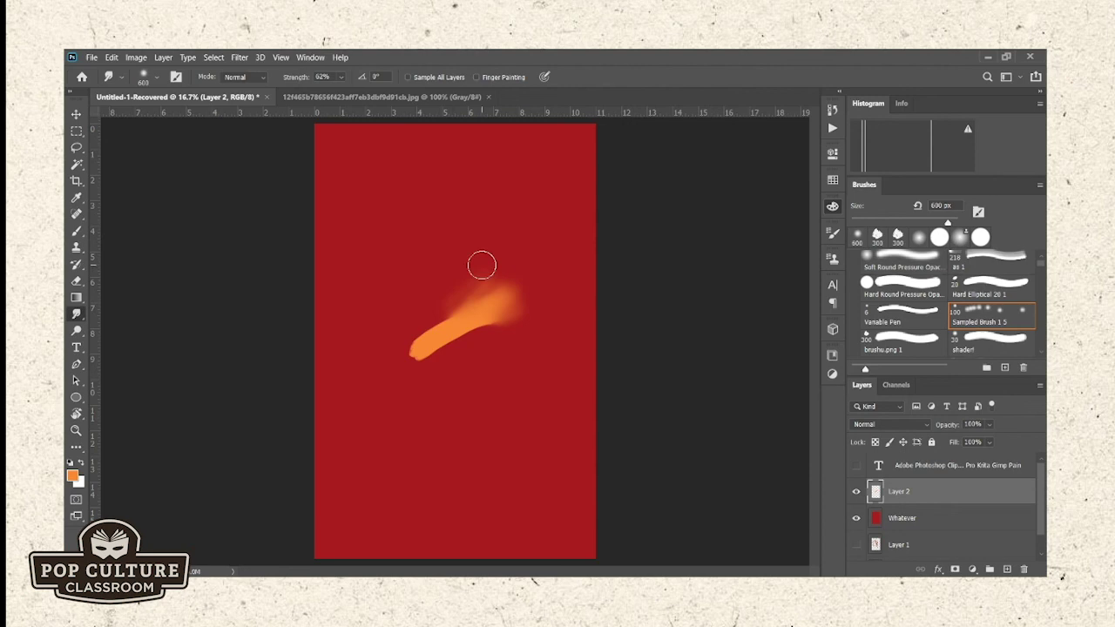
# - Lasso a freeform area along the orange stroke's upper edge, smudge the paint upward inside it, and deselect
pyautogui.click(76, 148)
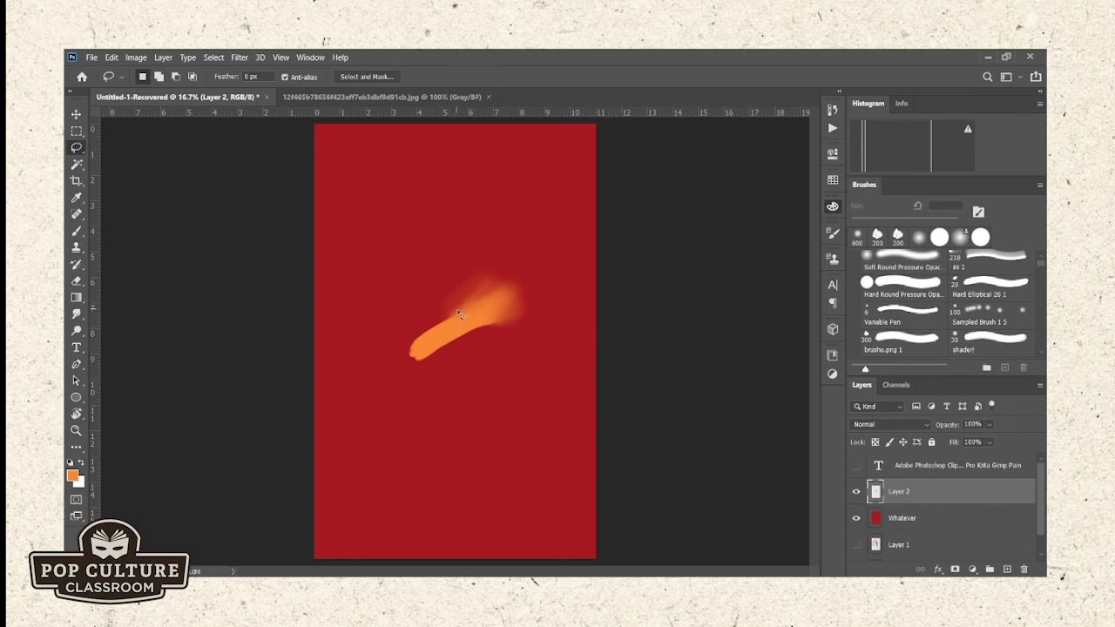
pyautogui.moveTo(455, 315)
pyautogui.mouseDown()
pyautogui.moveTo(412, 354)
pyautogui.moveTo(374, 341)
pyautogui.moveTo(389, 293)
pyautogui.moveTo(448, 235)
pyautogui.moveTo(489, 229)
pyautogui.moveTo(462, 313)
pyautogui.mouseUp()
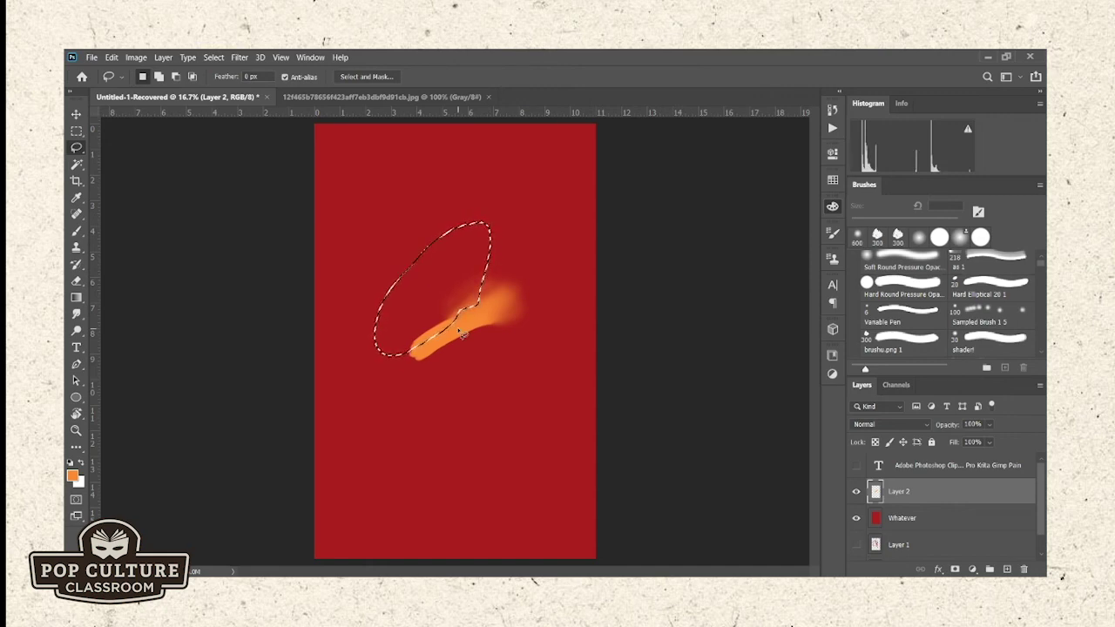
pyautogui.click(76, 313)
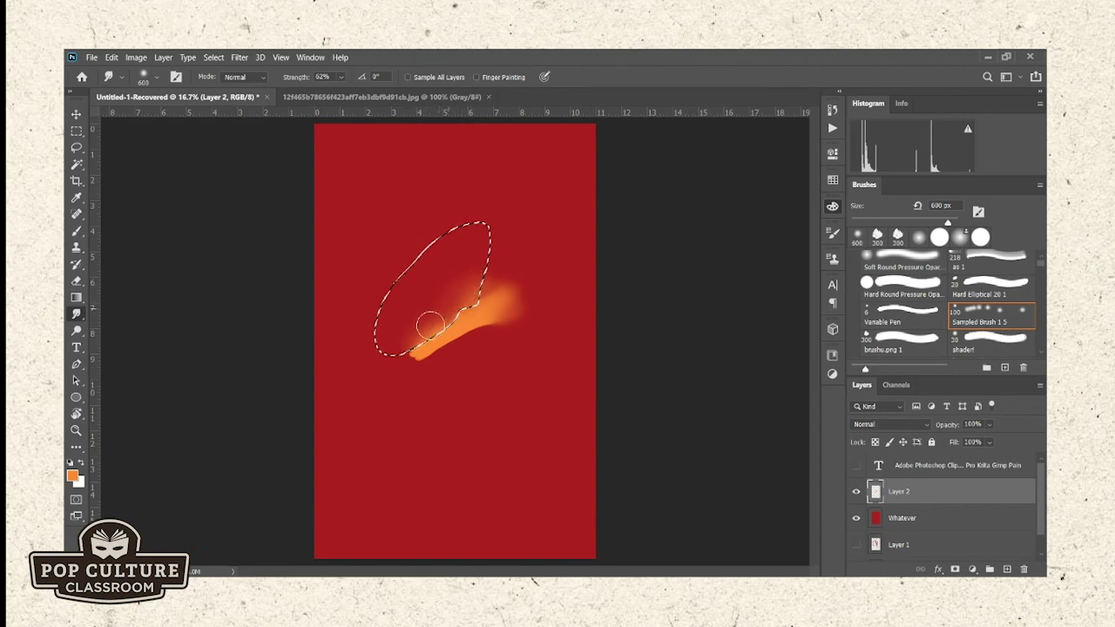
pyautogui.moveTo(422, 327)
pyautogui.mouseDown()
pyautogui.moveTo(450, 283)
pyautogui.moveTo(463, 290)
pyautogui.moveTo(465, 259)
pyautogui.mouseUp()
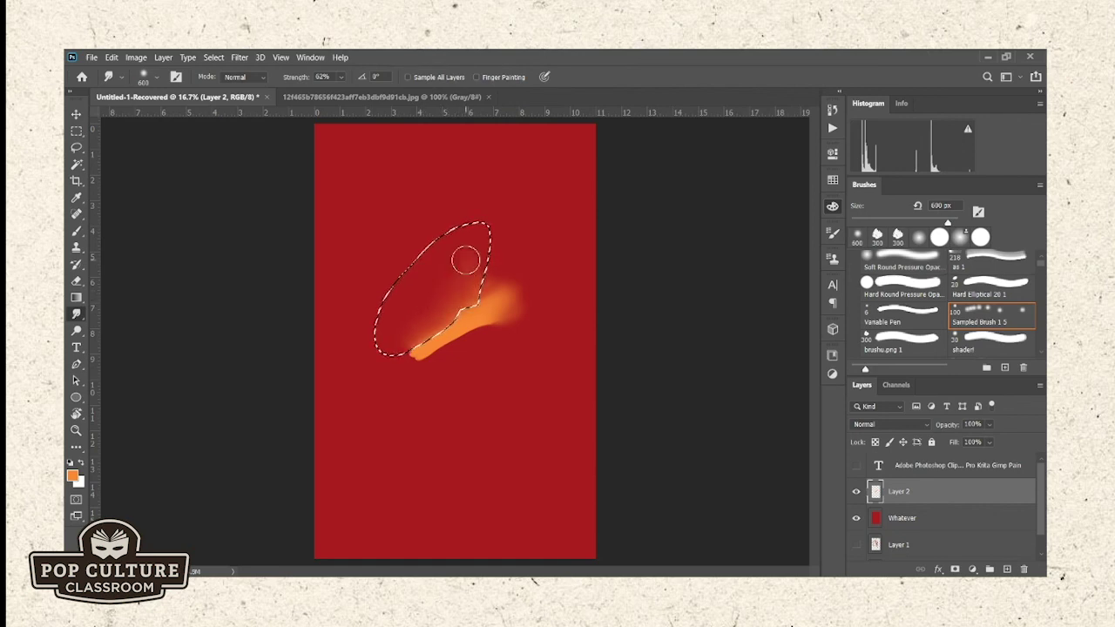
pyautogui.hotkey('ctrl', 'd')
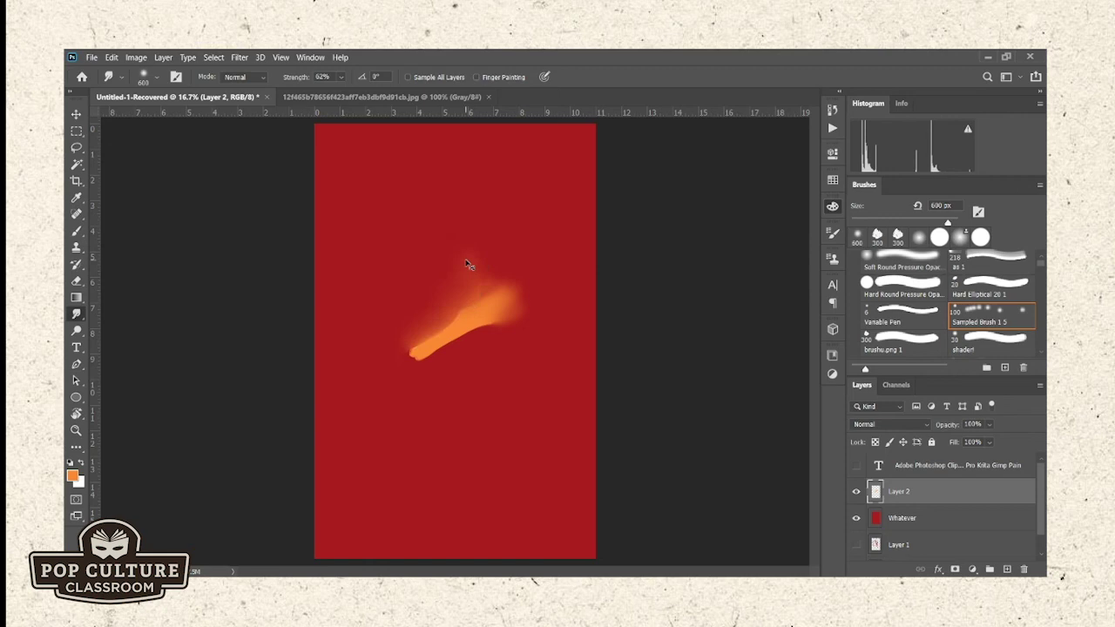
# - Undo the lasso selection and the smudging done inside it
pyautogui.hotkey('ctrl', 'shift', 'd')
pyautogui.hotkey('ctrl', 'z')
pyautogui.hotkey('ctrl', 'z')
pyautogui.hotkey('ctrl', 'z')
pyautogui.hotkey('ctrl', 'z')
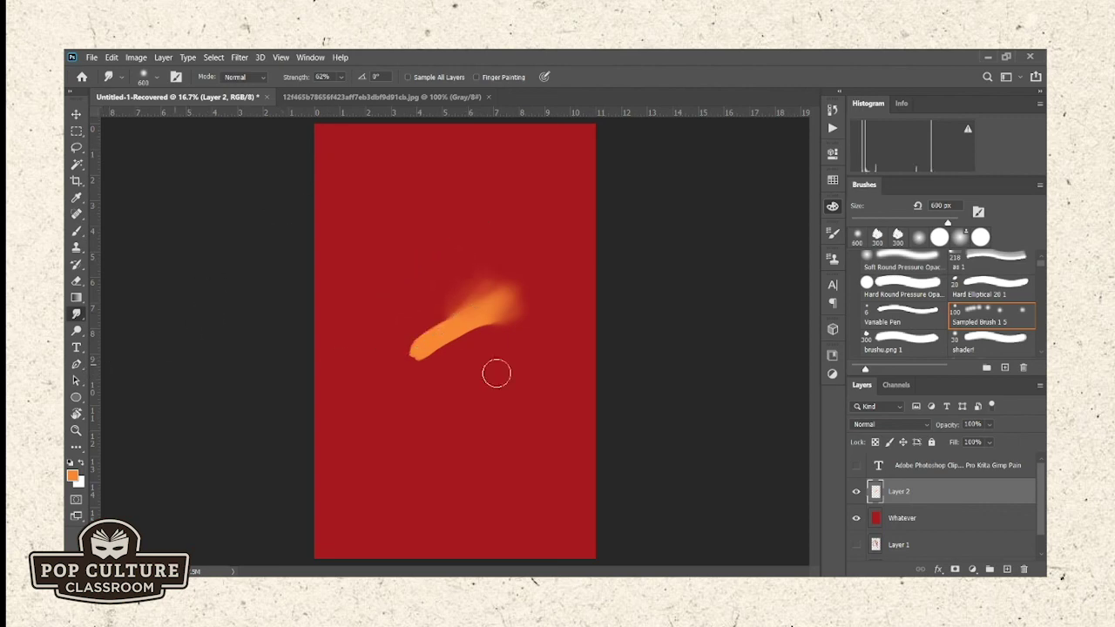
# - Switch to the grayscale portrait photo and lighten the braids around the forehead using the Dodge tool at 100 px and 50% exposure
pyautogui.click(77, 332)
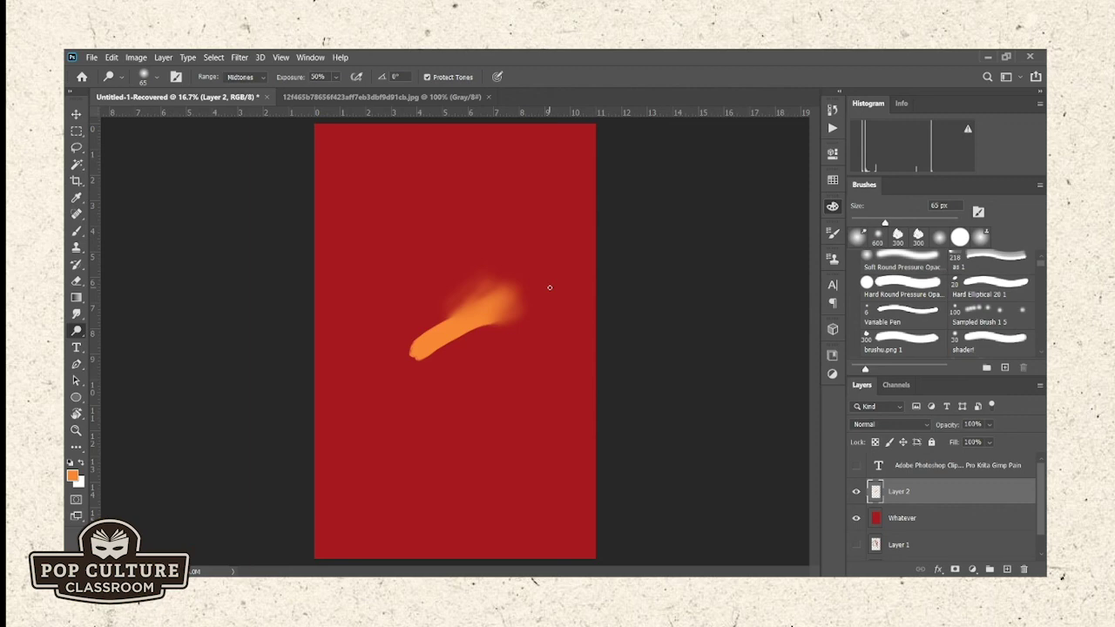
pyautogui.click(383, 97)
pyautogui.press('b')
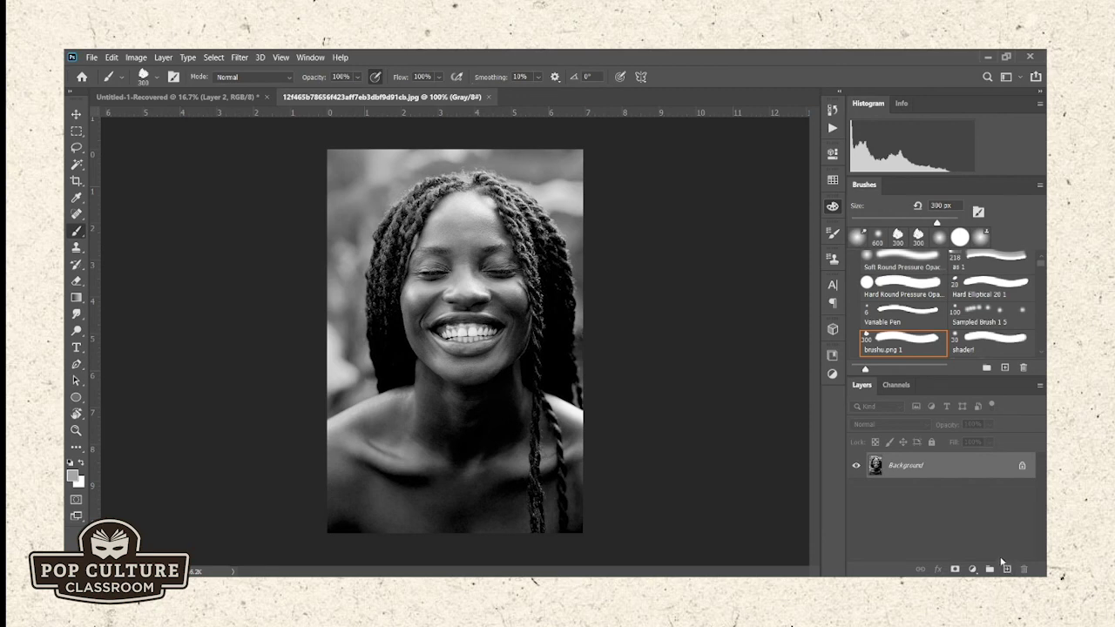
pyautogui.press('o')
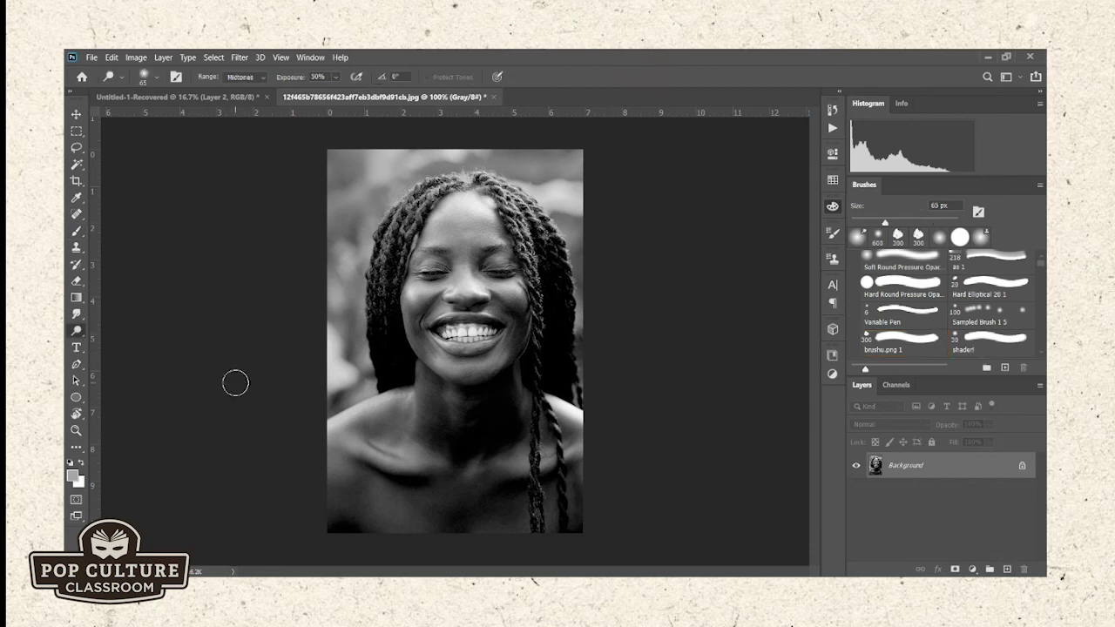
pyautogui.press('5')
pyautogui.press(']')
pyautogui.press(']')
pyautogui.press(']')
pyautogui.press(']')
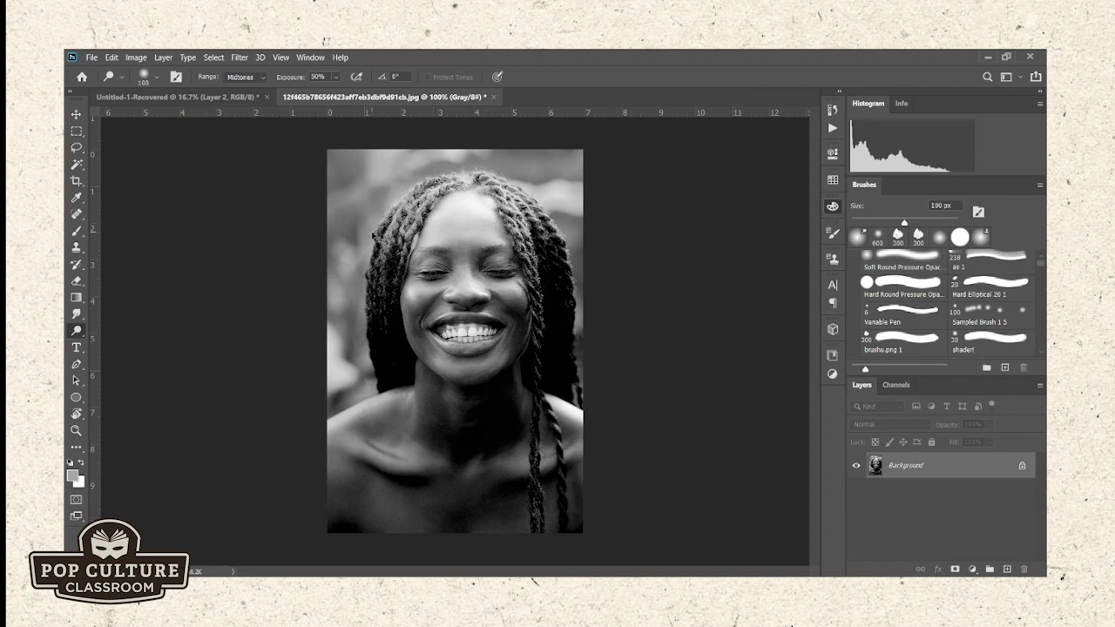
pyautogui.moveTo(401, 228); pyautogui.dragTo(512, 198)
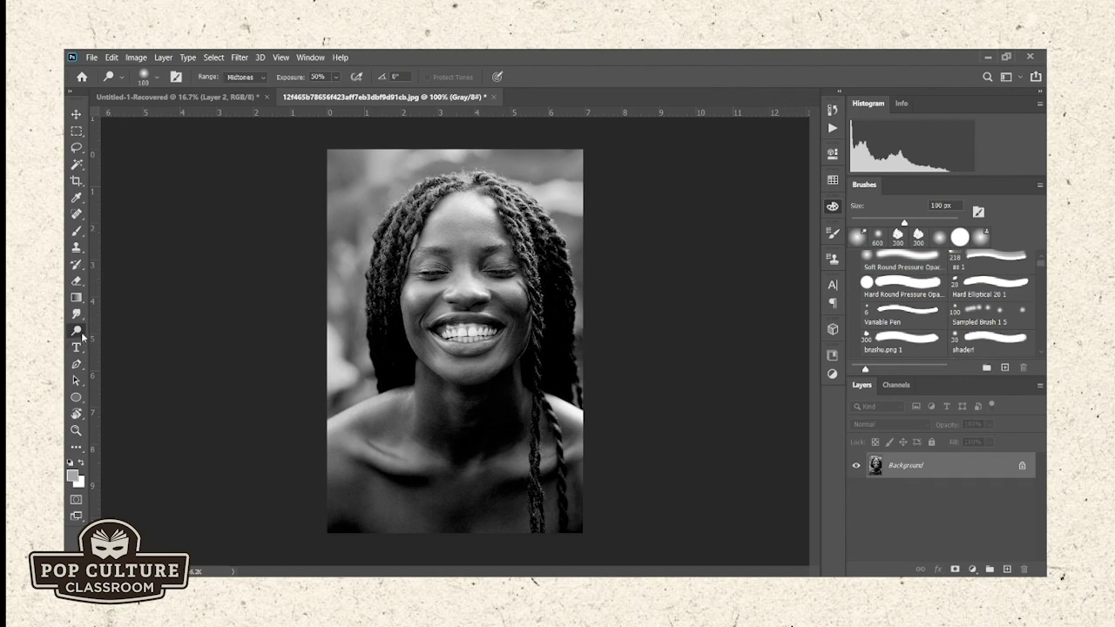
# - Darken the forehead, face and chest of the portrait using the Burn tool at 100 px and 50% exposure
pyautogui.hotkey('shift', 'o')
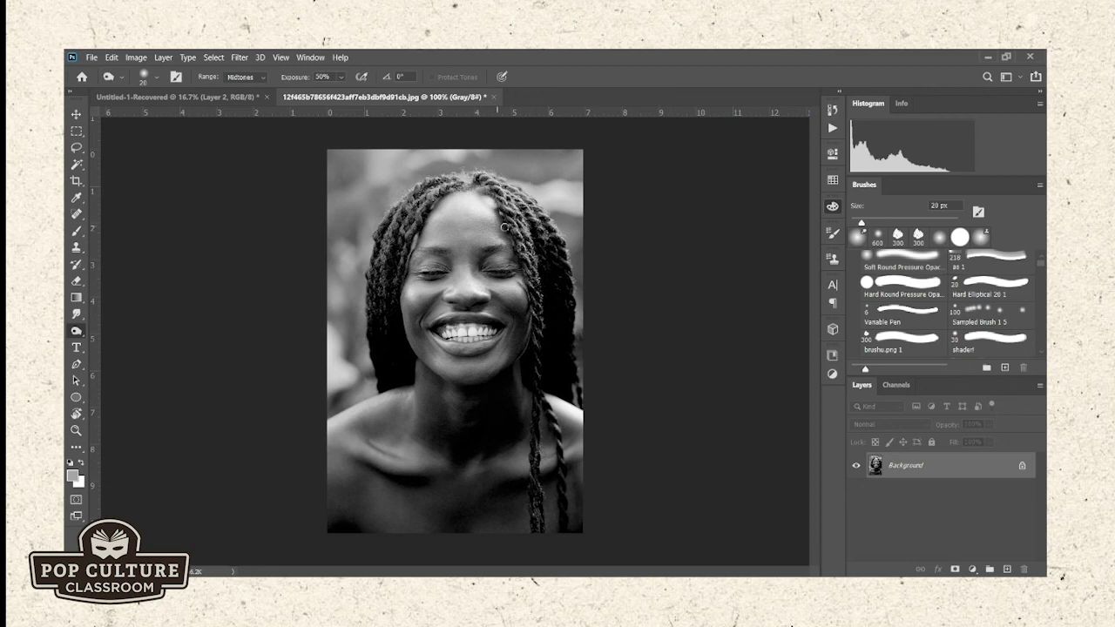
pyautogui.moveTo(512, 224)
pyautogui.mouseDown()
pyautogui.moveTo(522, 225)
pyautogui.moveTo(512, 200)
pyautogui.mouseUp()
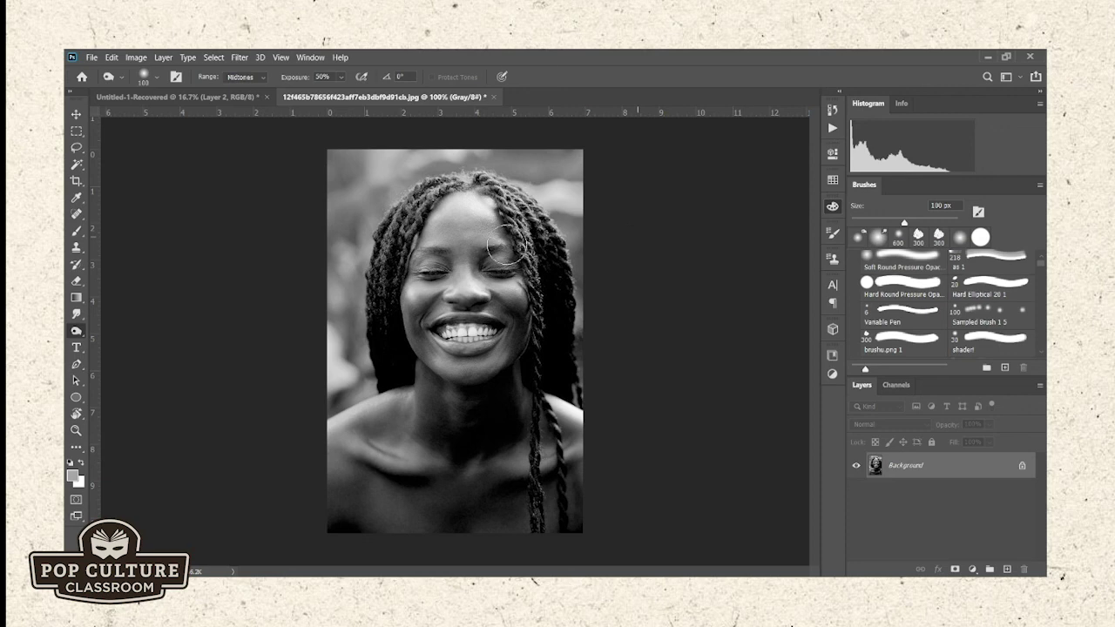
pyautogui.moveTo(436, 231)
pyautogui.mouseDown()
pyautogui.moveTo(501, 228)
pyautogui.moveTo(428, 233)
pyautogui.moveTo(444, 209)
pyautogui.moveTo(501, 222)
pyautogui.moveTo(440, 207)
pyautogui.moveTo(518, 213)
pyautogui.moveTo(392, 266)
pyautogui.moveTo(540, 257)
pyautogui.moveTo(427, 278)
pyautogui.moveTo(548, 300)
pyautogui.moveTo(387, 305)
pyautogui.moveTo(542, 363)
pyautogui.moveTo(518, 340)
pyautogui.moveTo(409, 348)
pyautogui.moveTo(431, 397)
pyautogui.moveTo(522, 435)
pyautogui.moveTo(431, 471)
pyautogui.moveTo(427, 453)
pyautogui.moveTo(440, 475)
pyautogui.mouseUp()
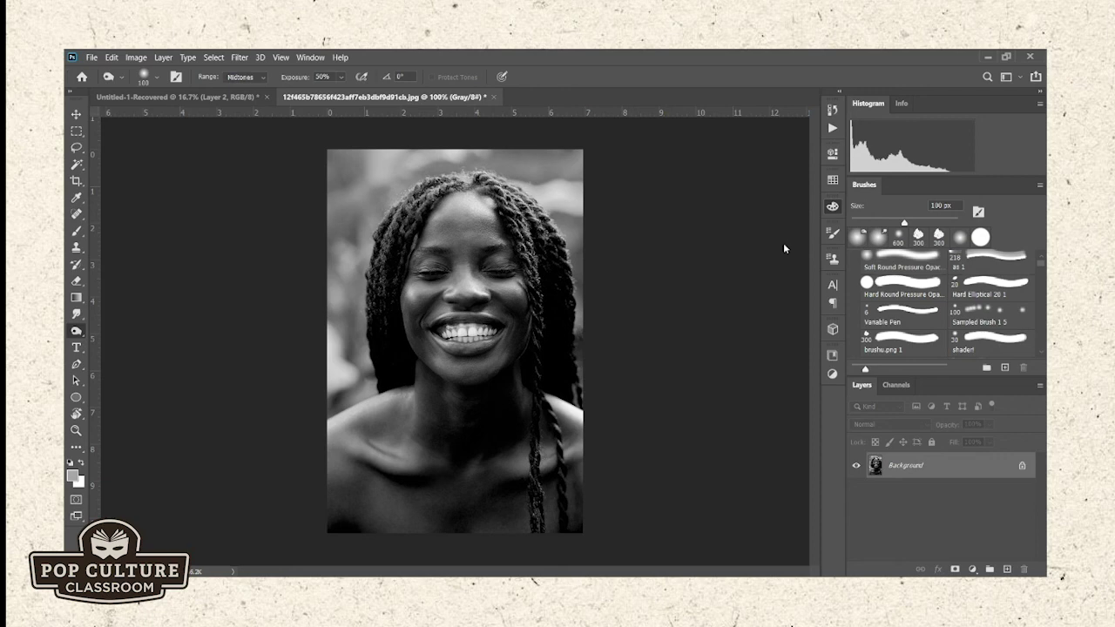
# - Undo the last burn stroke on the portrait and switch to the Whatever layer in the Untitled-1-Recovered document
pyautogui.hotkey('ctrl', 'z')
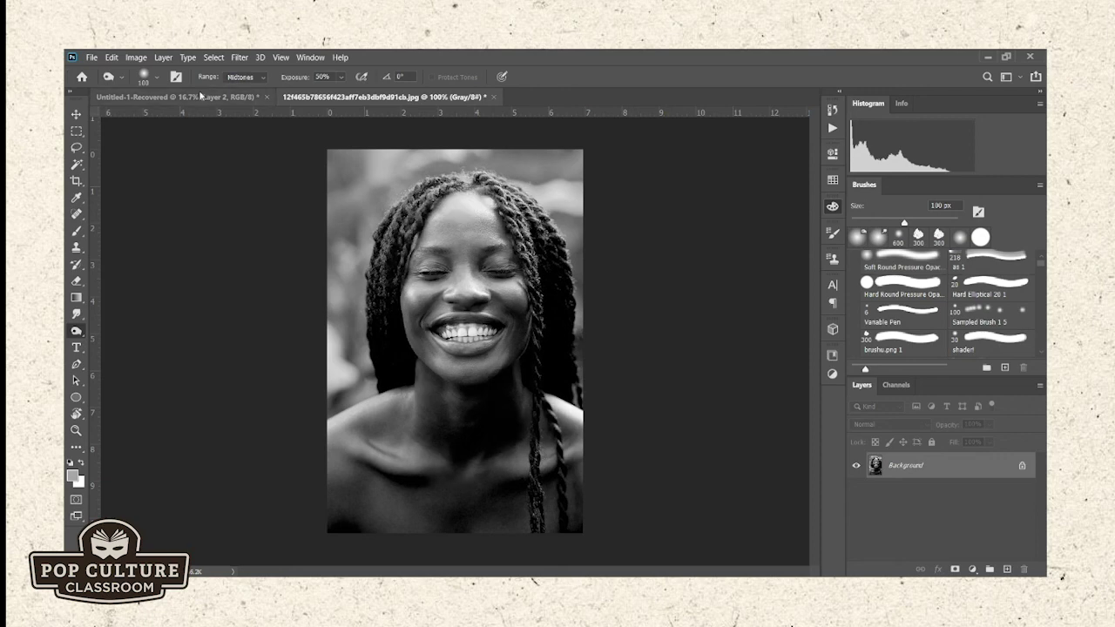
pyautogui.click(201, 97)
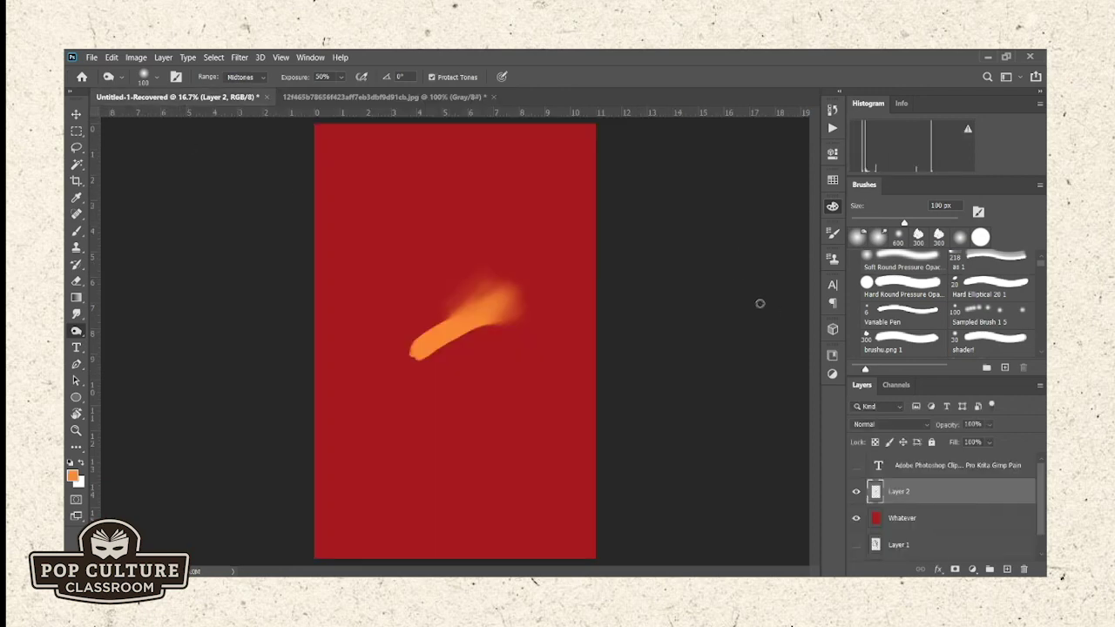
pyautogui.click(929, 521)
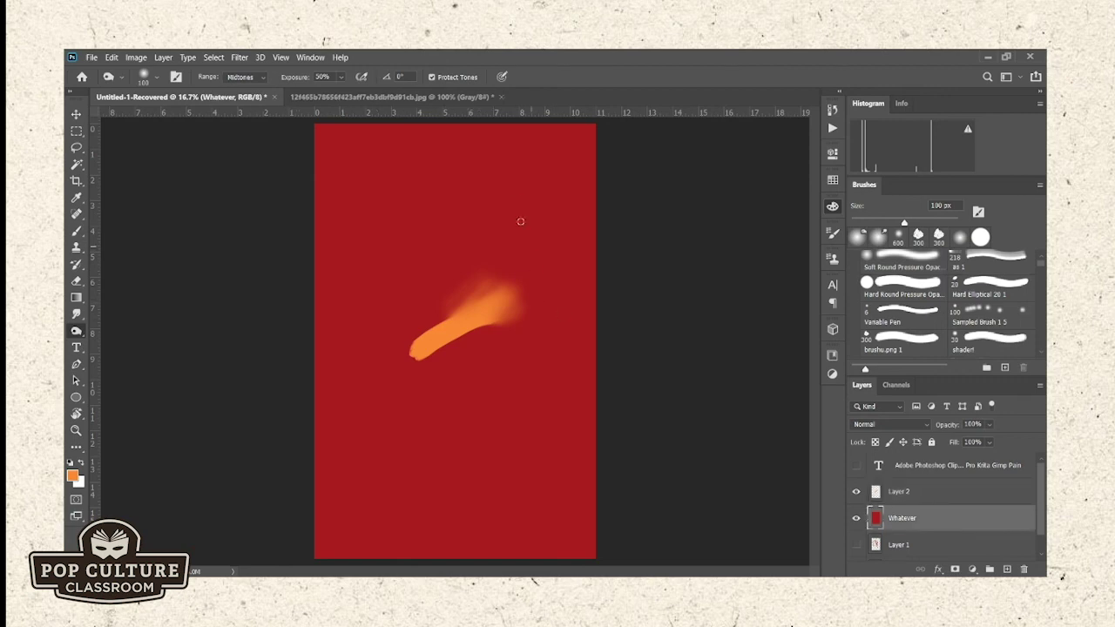
# - Burn a dark diagonal streak into the red fill near the canvas's right edge using a 250 px brush at 50% exposure
pyautogui.press(']')
pyautogui.press(']')
pyautogui.press(']')
pyautogui.press(']')
pyautogui.press(']')
pyautogui.moveTo(555, 277)
pyautogui.mouseDown()
pyautogui.moveTo(569, 317)
pyautogui.moveTo(547, 264)
pyautogui.moveTo(572, 330)
pyautogui.moveTo(549, 251)
pyautogui.moveTo(585, 338)
pyautogui.moveTo(550, 240)
pyautogui.moveTo(597, 337)
pyautogui.moveTo(558, 229)
pyautogui.moveTo(595, 308)
pyautogui.mouseUp()
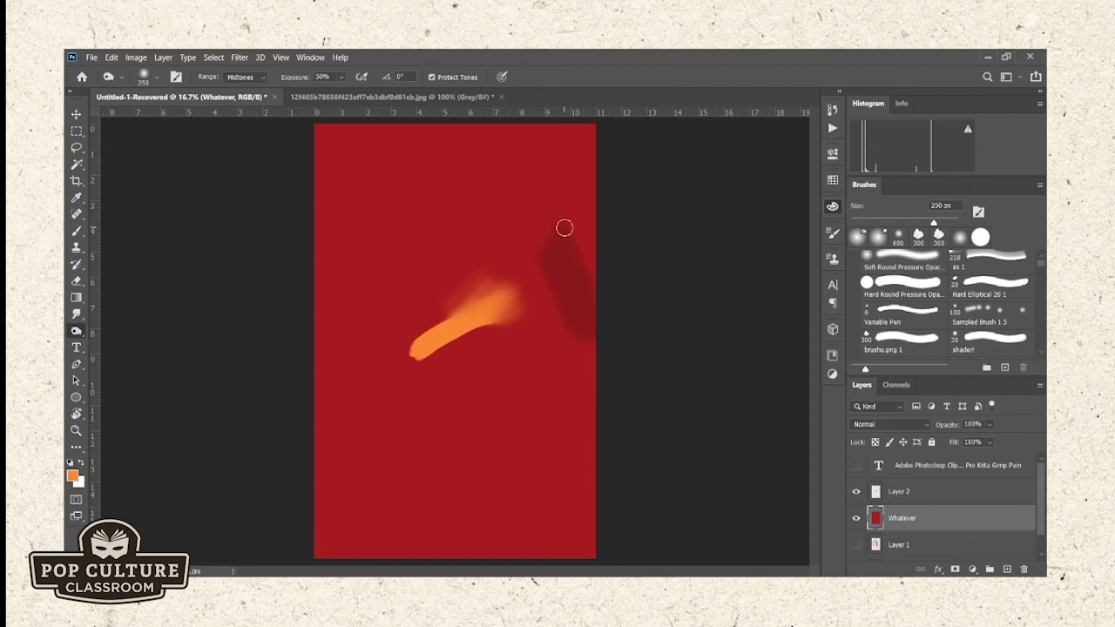
pyautogui.moveTo(565, 228)
pyautogui.mouseDown()
pyautogui.moveTo(532, 256)
pyautogui.moveTo(561, 266)
pyautogui.moveTo(552, 246)
pyautogui.moveTo(585, 330)
pyautogui.moveTo(557, 241)
pyautogui.moveTo(590, 329)
pyautogui.moveTo(544, 244)
pyautogui.moveTo(587, 334)
pyautogui.moveTo(560, 240)
pyautogui.moveTo(593, 348)
pyautogui.mouseUp()
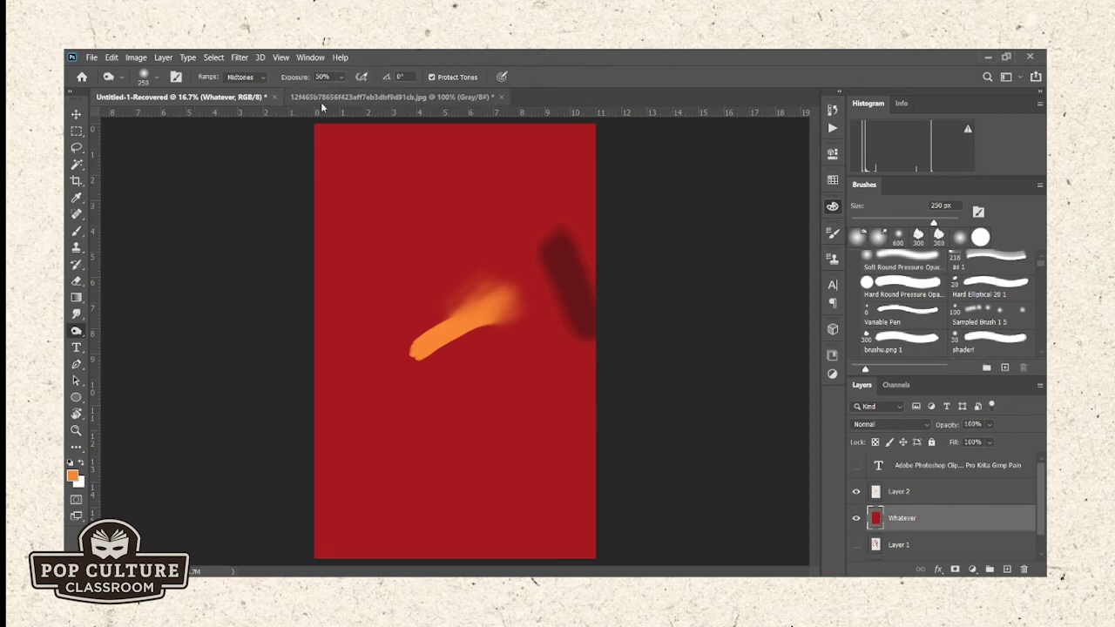
# - Place an Arial text line near the canvas's upper-left corner, try left and right alignment, and keep it left-aligned
pyautogui.click(78, 351)
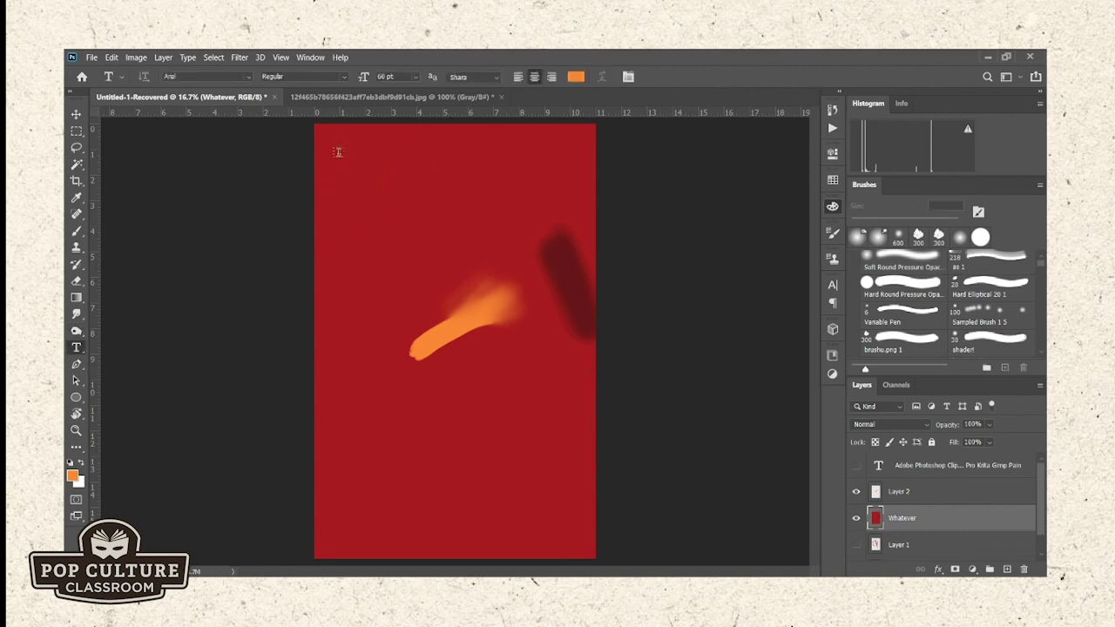
pyautogui.click(431, 229)
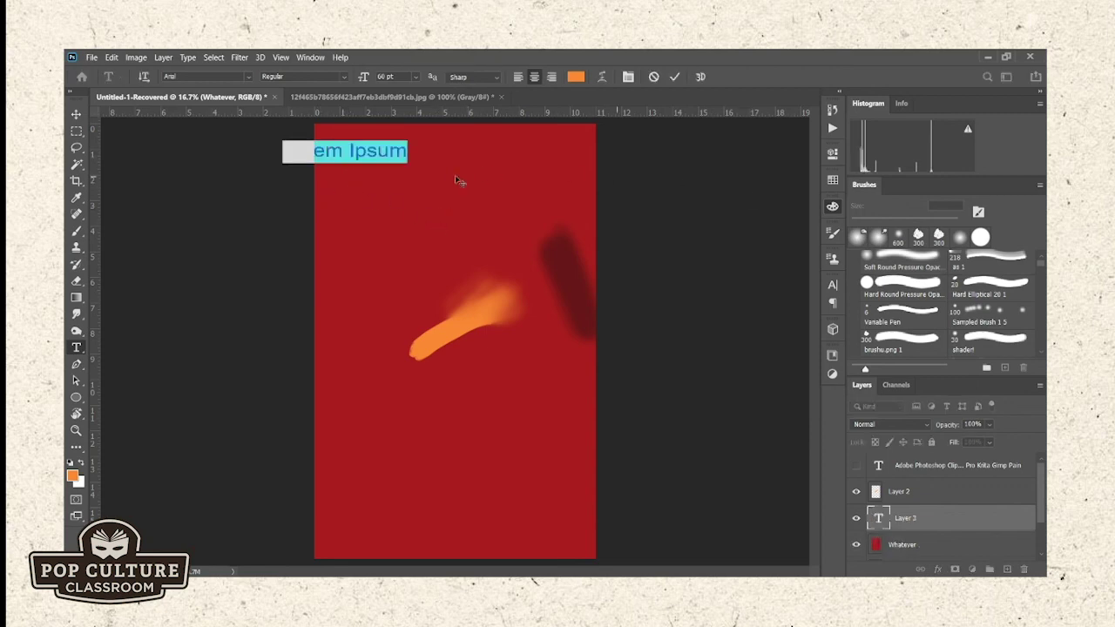
pyautogui.click(518, 77)
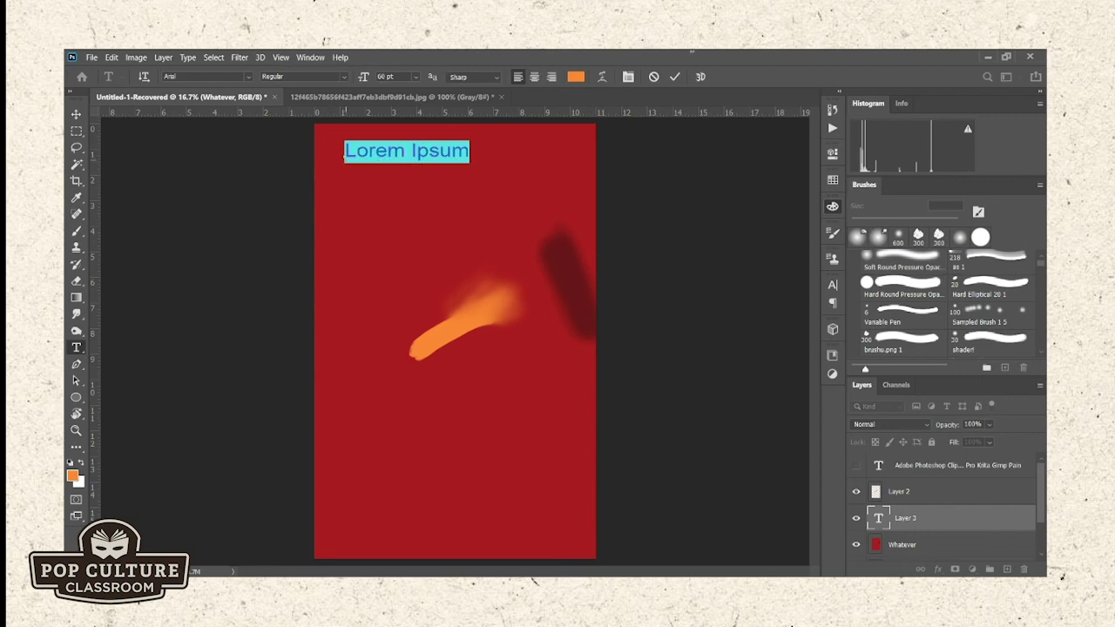
pyautogui.click(551, 77)
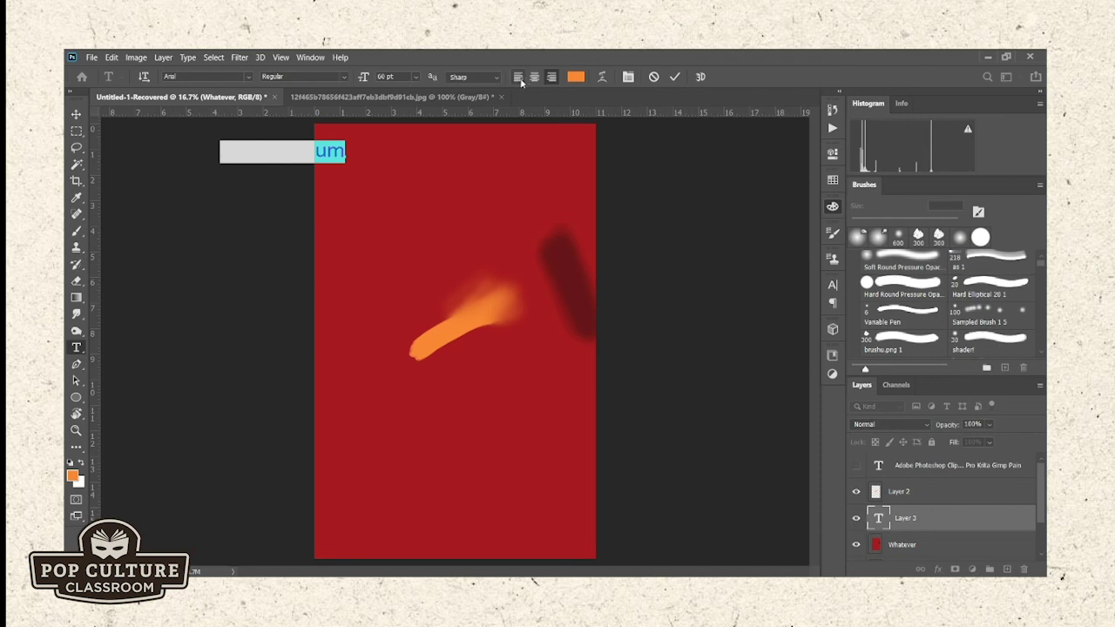
pyautogui.click(518, 77)
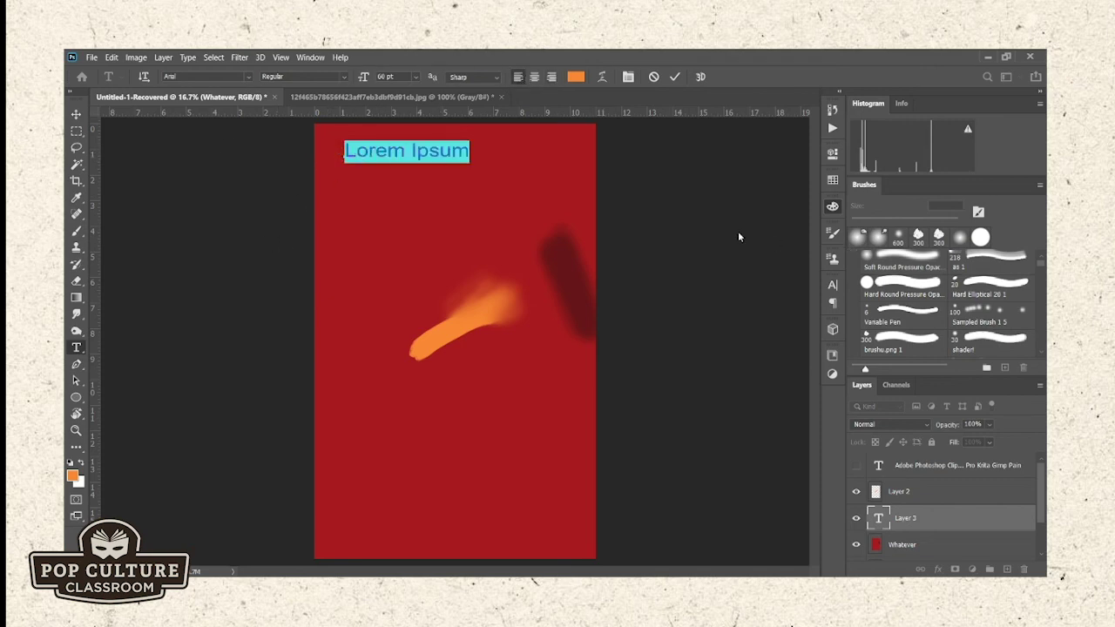
# - Replace the Lorem Ipsum placeholder text with KYGFBF
pyautogui.press('Left')
pyautogui.hotkey('ctrl', 'a')
pyautogui.write('KYGFBF')
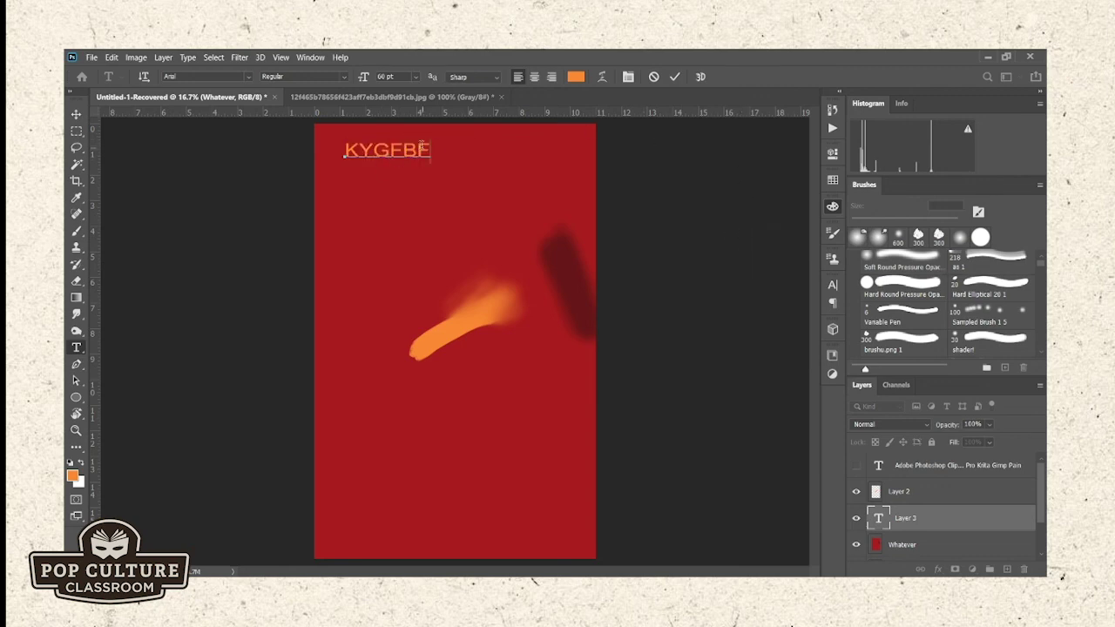
# - Preview the KYGFBF text in Impact and various other typefaces, and set its font to Aromatron
pyautogui.moveTo(429, 150); pyautogui.dragTo(345, 150)
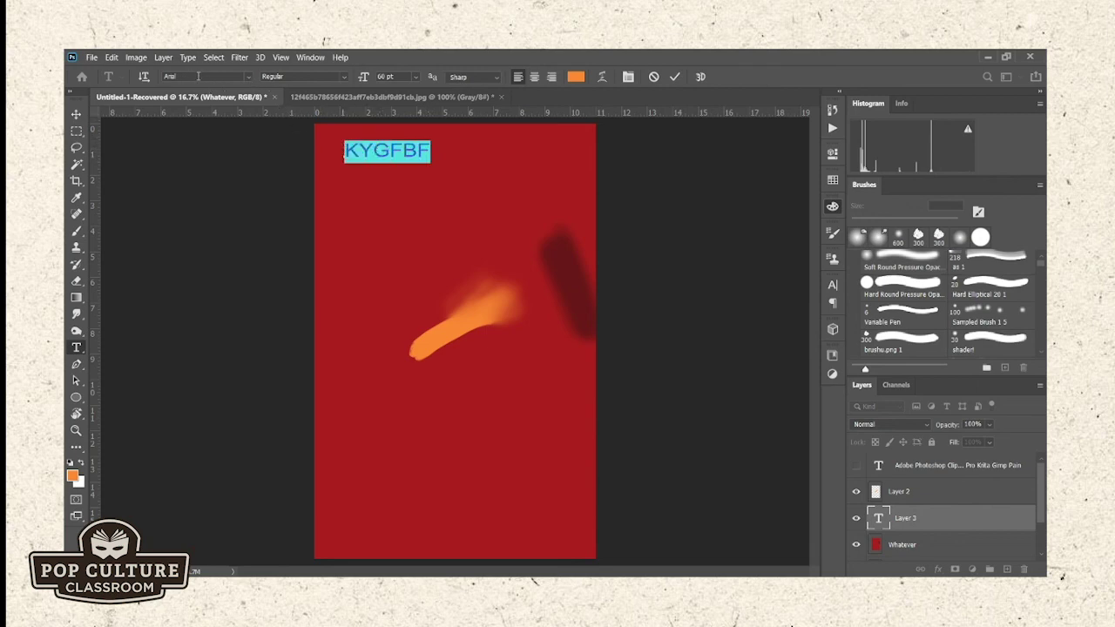
pyautogui.click(249, 79)
pyautogui.click(228, 77)
pyautogui.write('Impact')
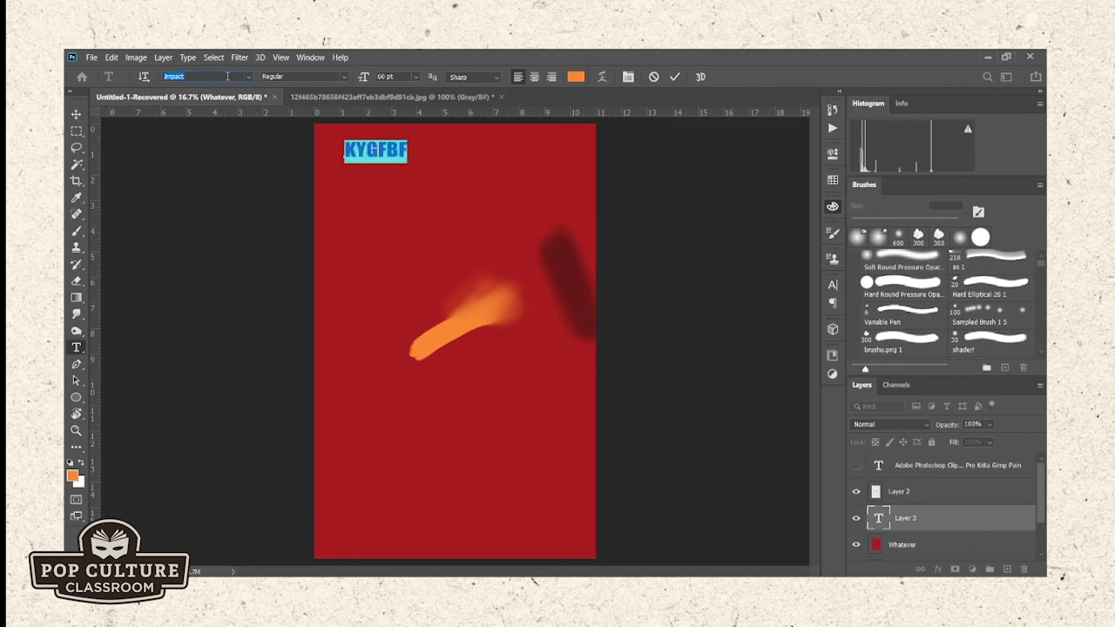
pyautogui.scroll(8, 228, 77)
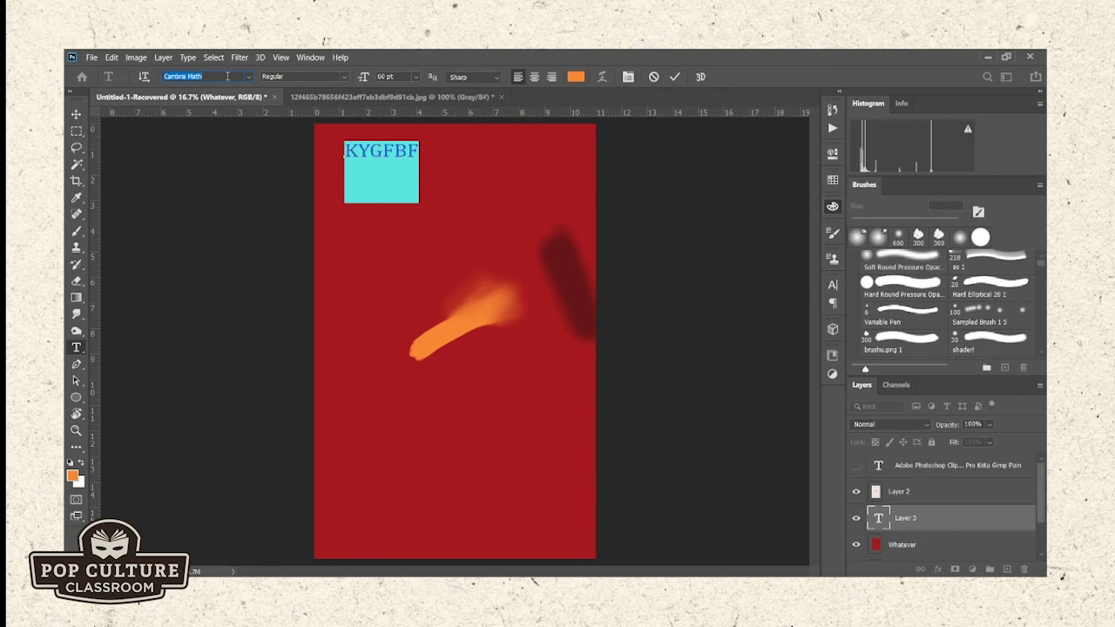
pyautogui.scroll(4, 228, 77)
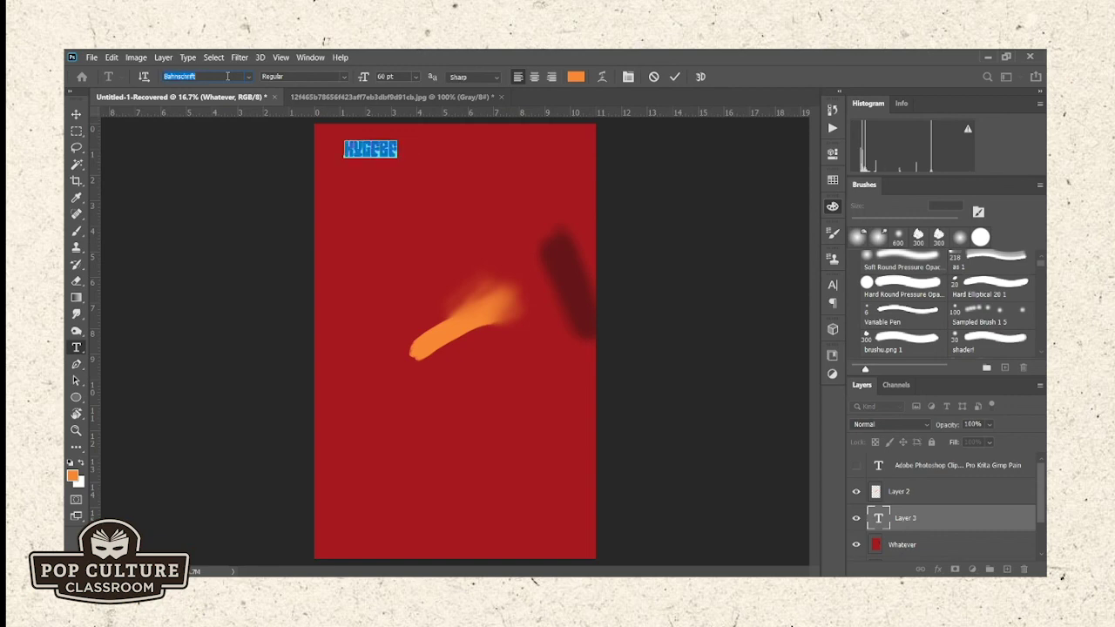
pyautogui.scroll(-4, 228, 76)
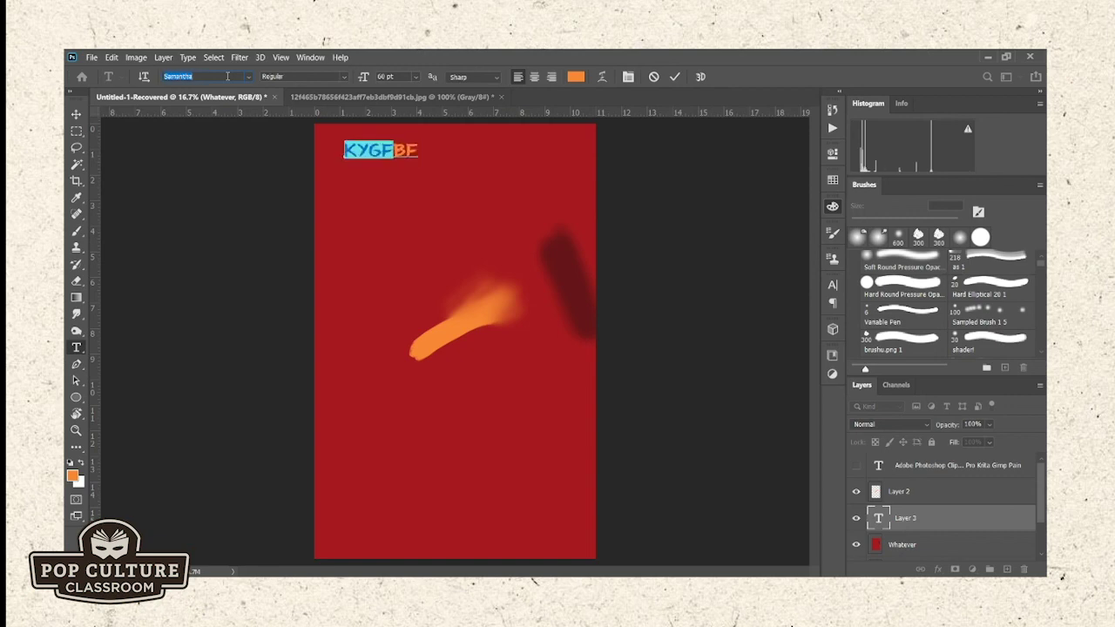
pyautogui.scroll(-4, 228, 77)
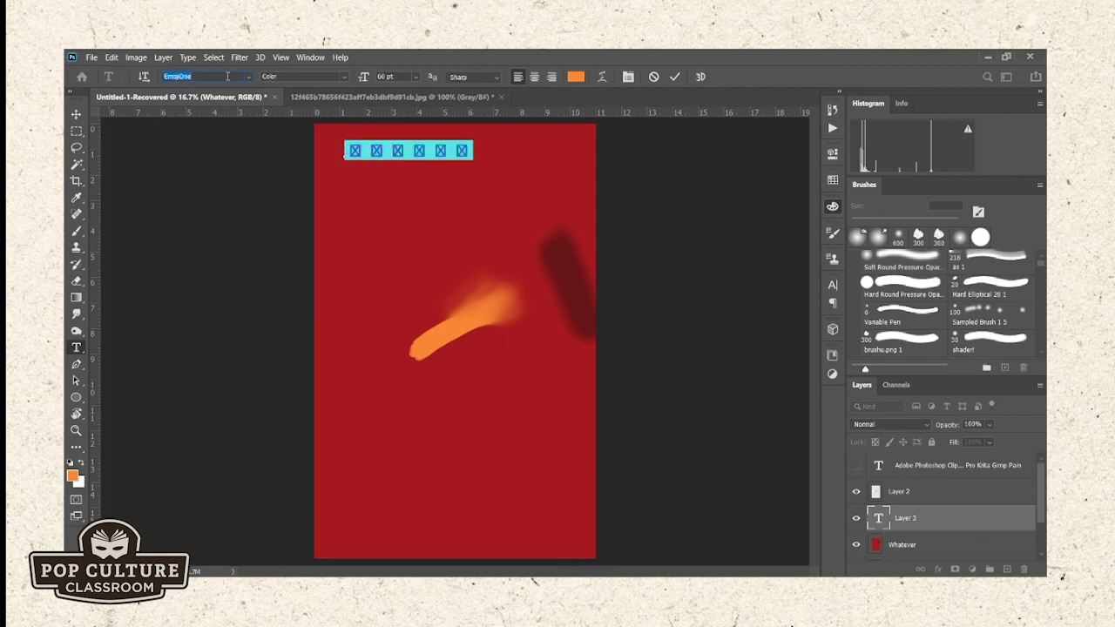
pyautogui.scroll(-3, 227, 76)
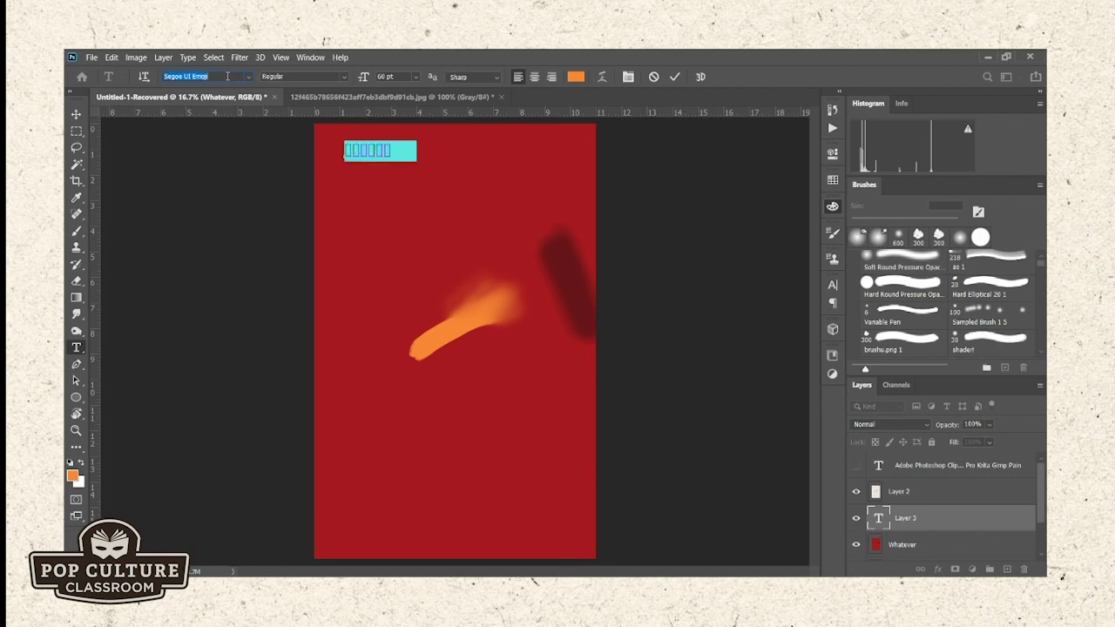
pyautogui.scroll(-1, 228, 77)
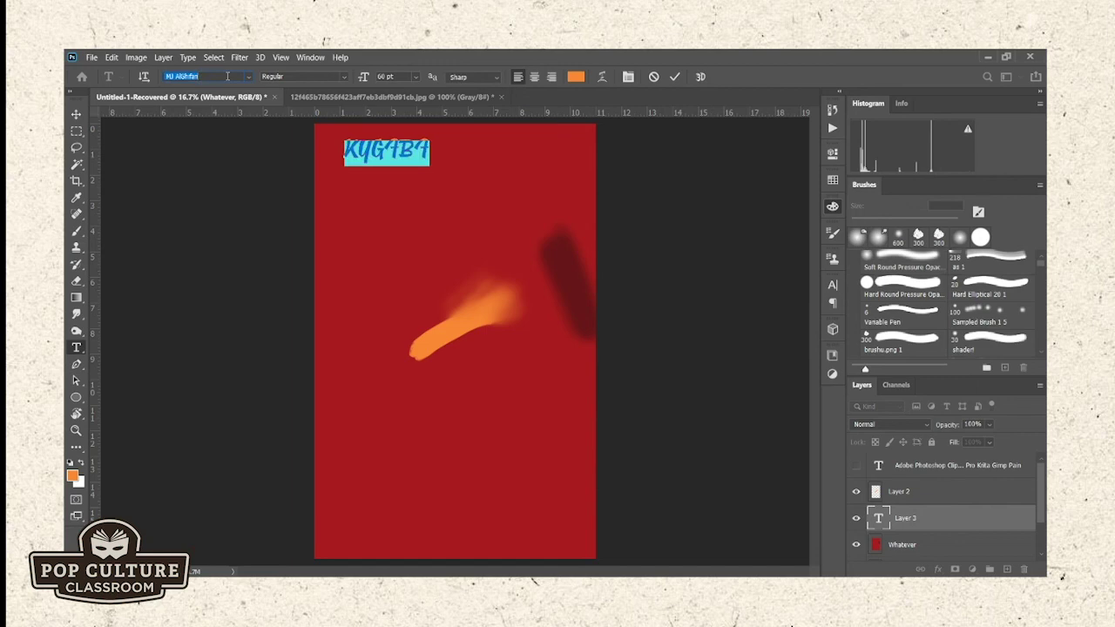
pyautogui.scroll(-5, 227, 76)
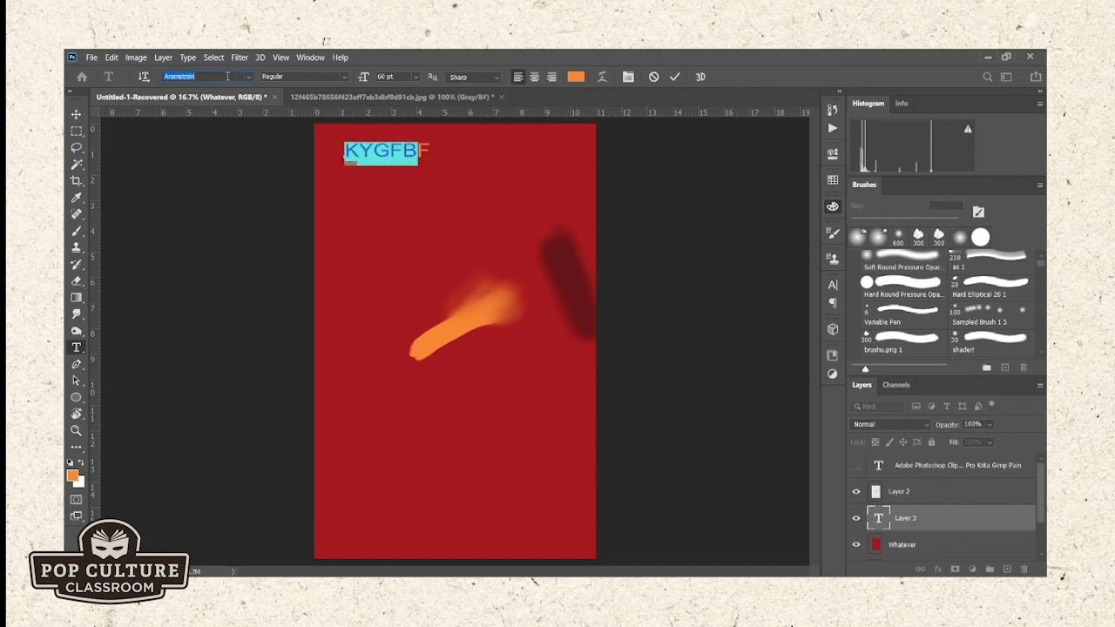
pyautogui.scroll(-1, 227, 77)
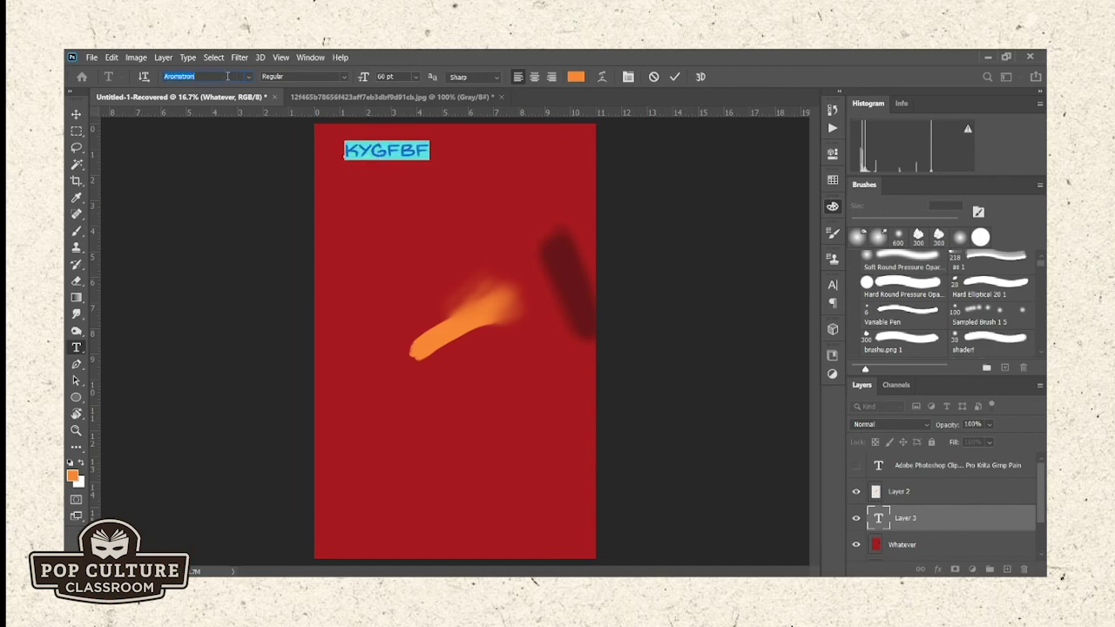
pyautogui.click(421, 152)
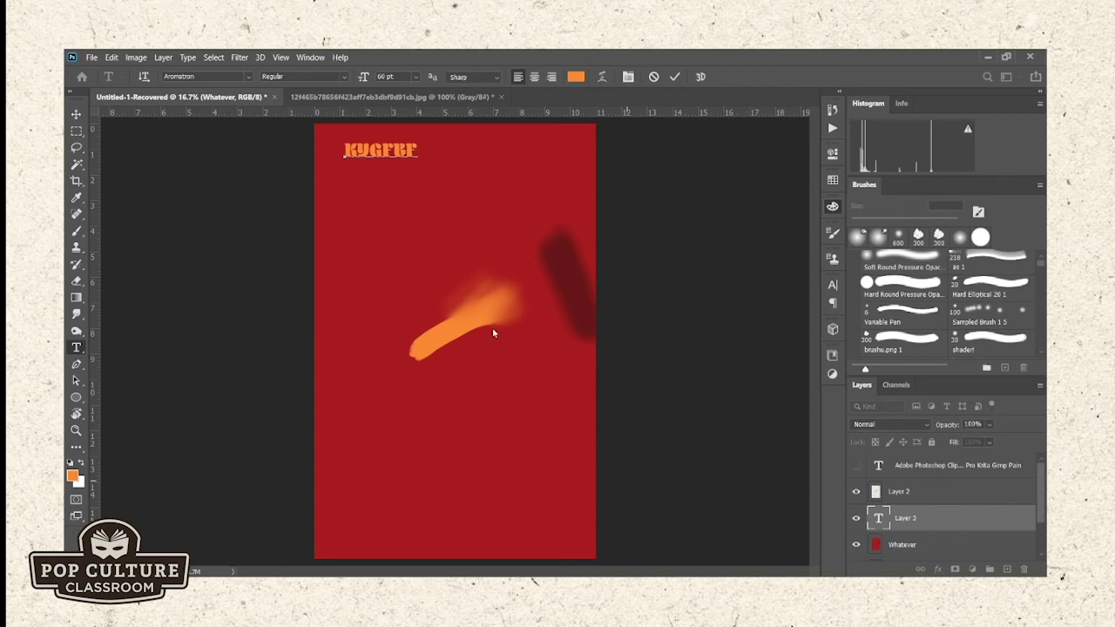
# - Try enlarging the KYGFBF text to 74 pt and scale it back to its starting size
pyautogui.moveTo(419, 154); pyautogui.dragTo(343, 153)
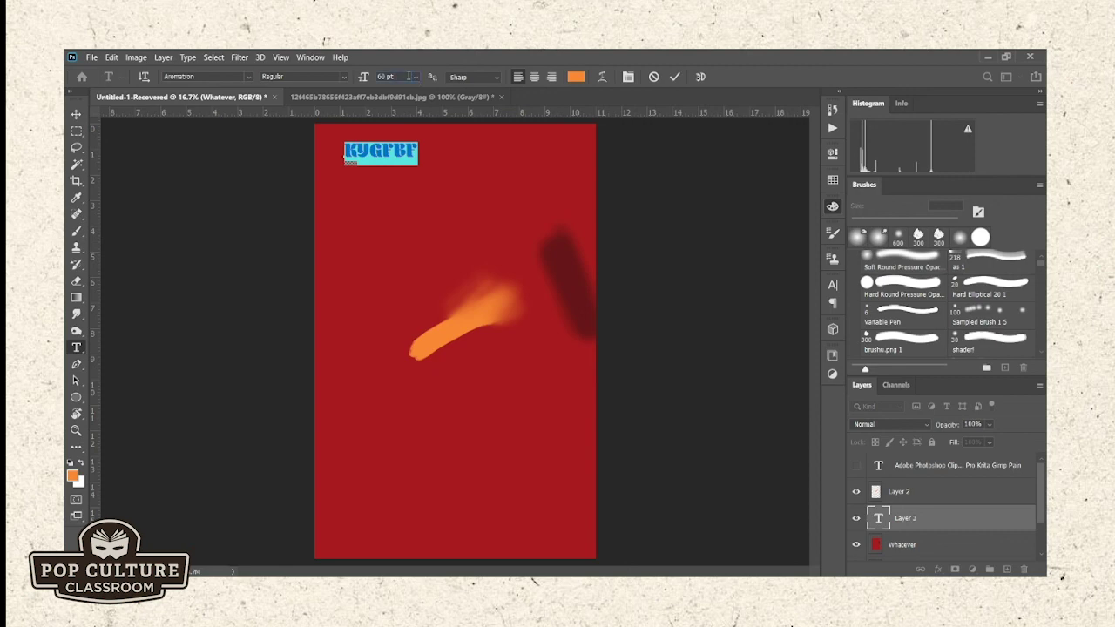
pyautogui.scroll(10, 408, 76)
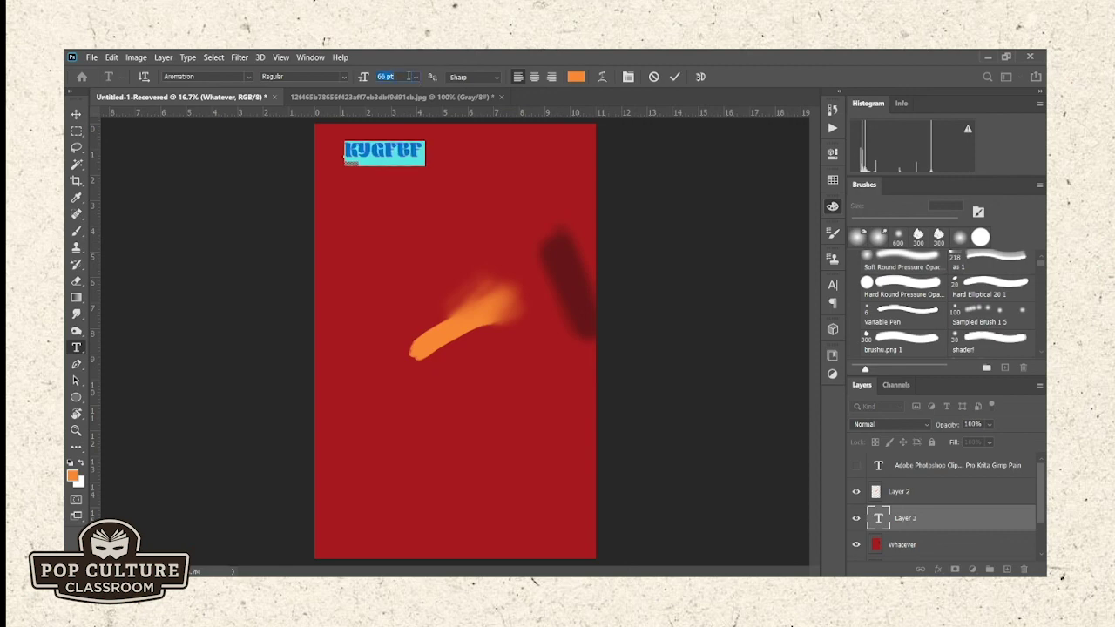
pyautogui.write('72')
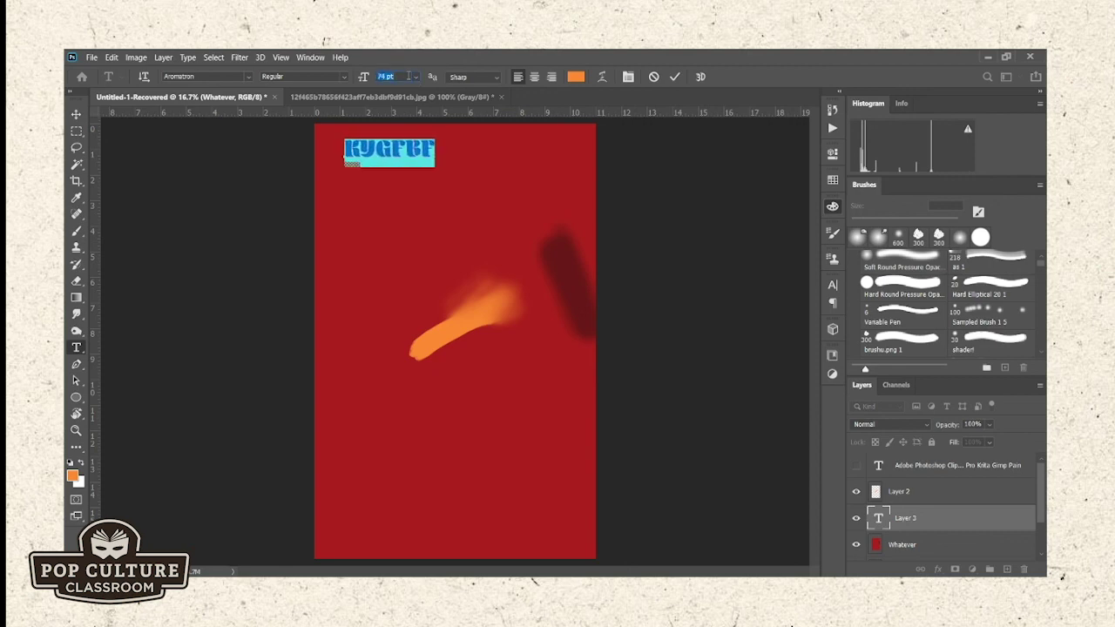
pyautogui.scroll(-7, 409, 75)
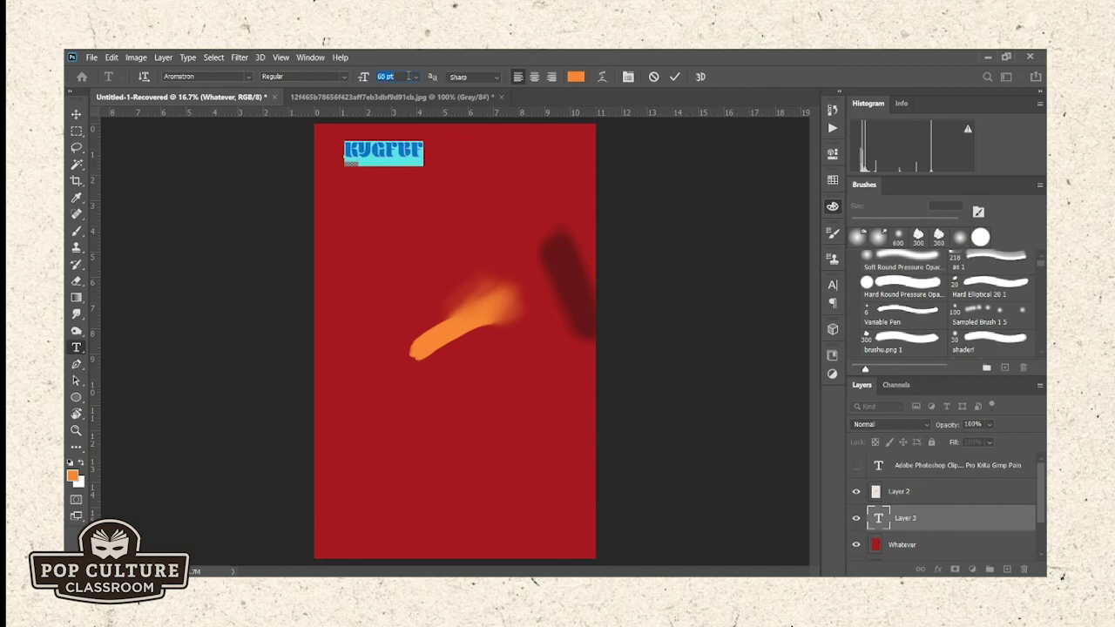
pyautogui.scroll(-3, 408, 76)
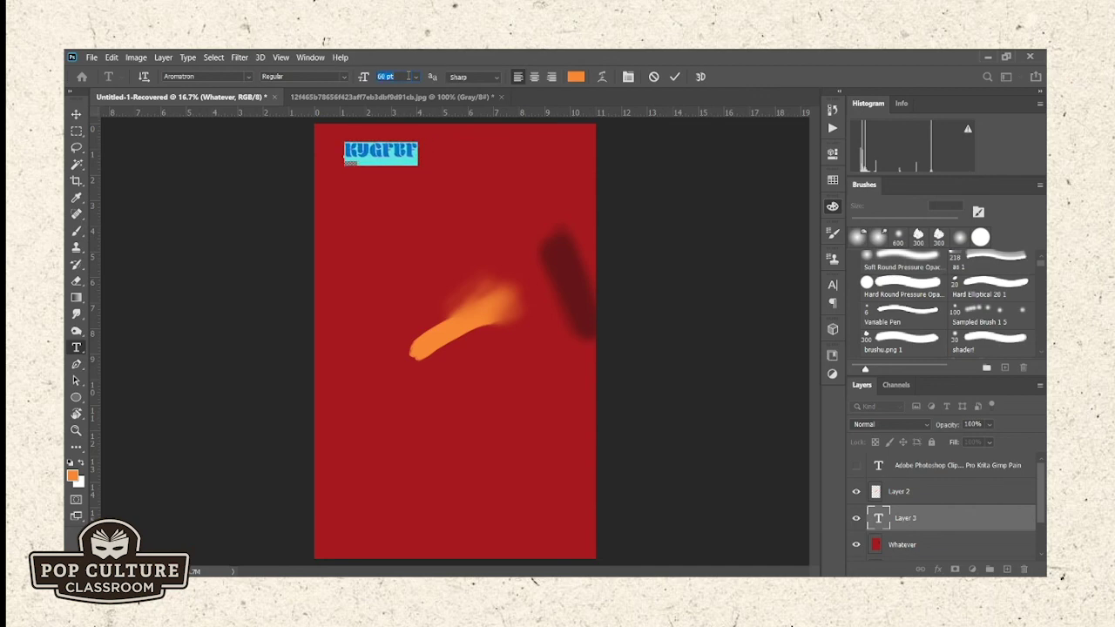
# - Commit the KYGFBF text layer, insert gfdg before its last two letters, and commit the edit
pyautogui.click(952, 517)
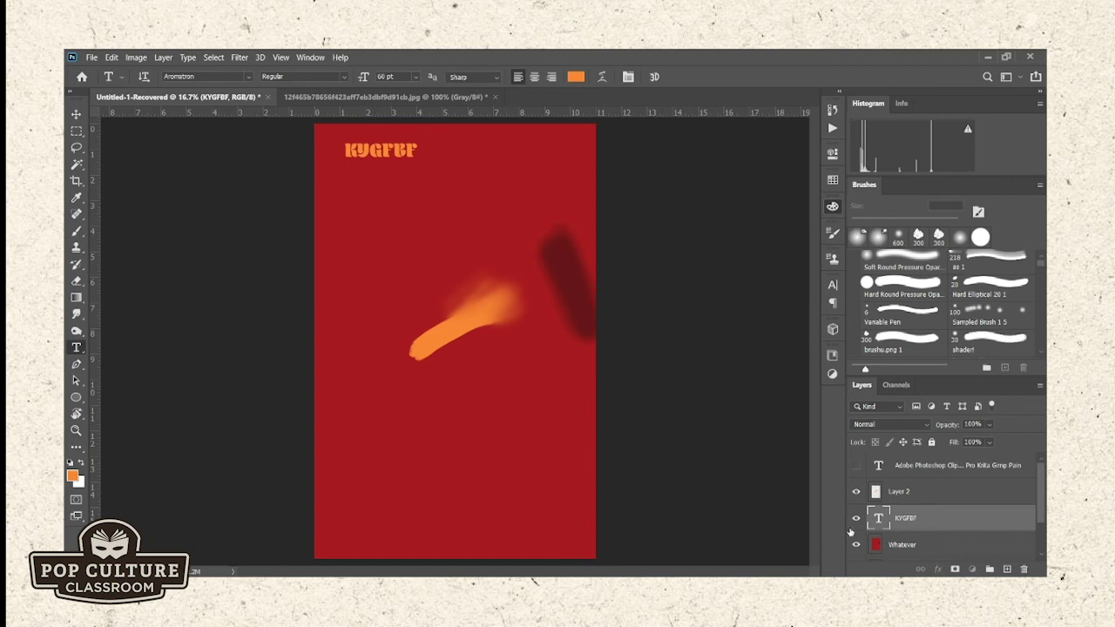
pyautogui.click(391, 151)
pyautogui.write('gfdg')
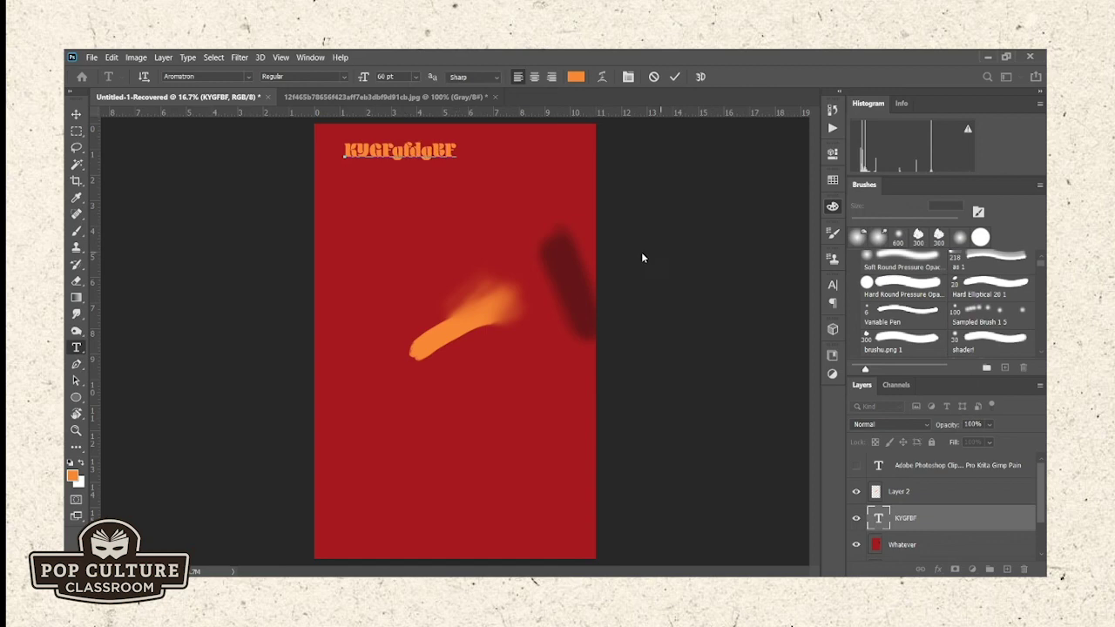
pyautogui.click(945, 523)
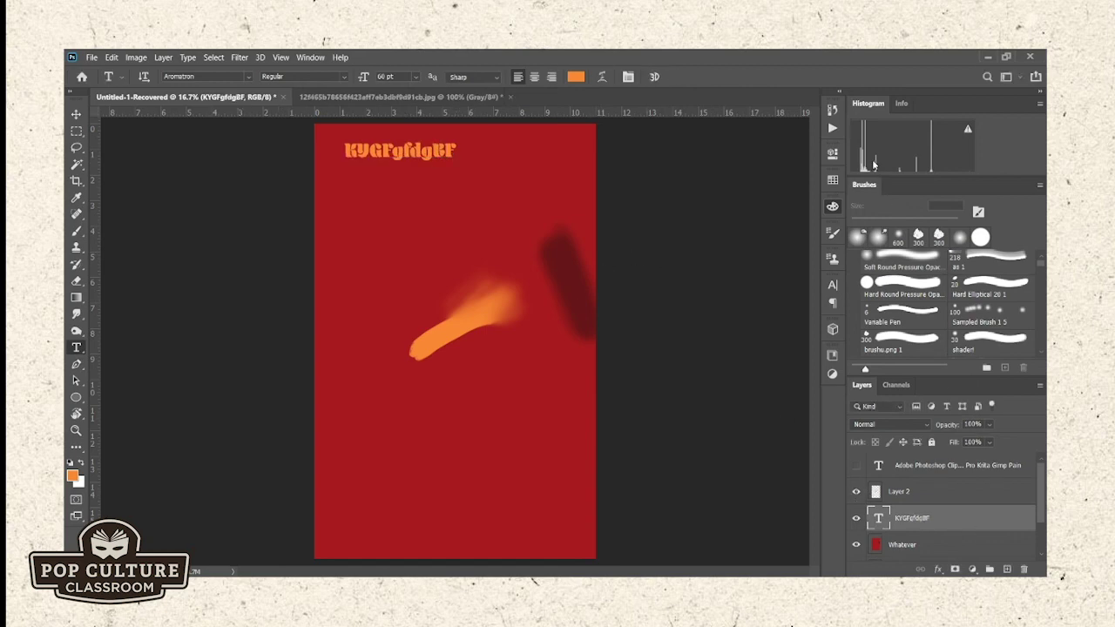
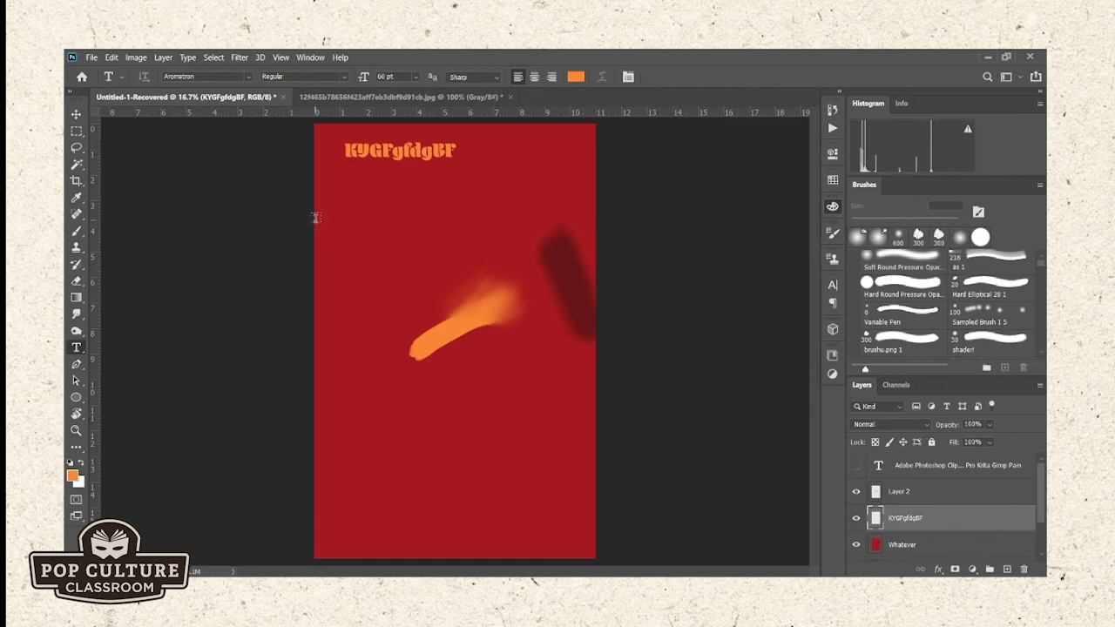
# - Try enlarging the rasterized KYGFgfdgBF lettering with Free Transform and shrink it back before committing
pyautogui.hotkey('ctrl', 't')
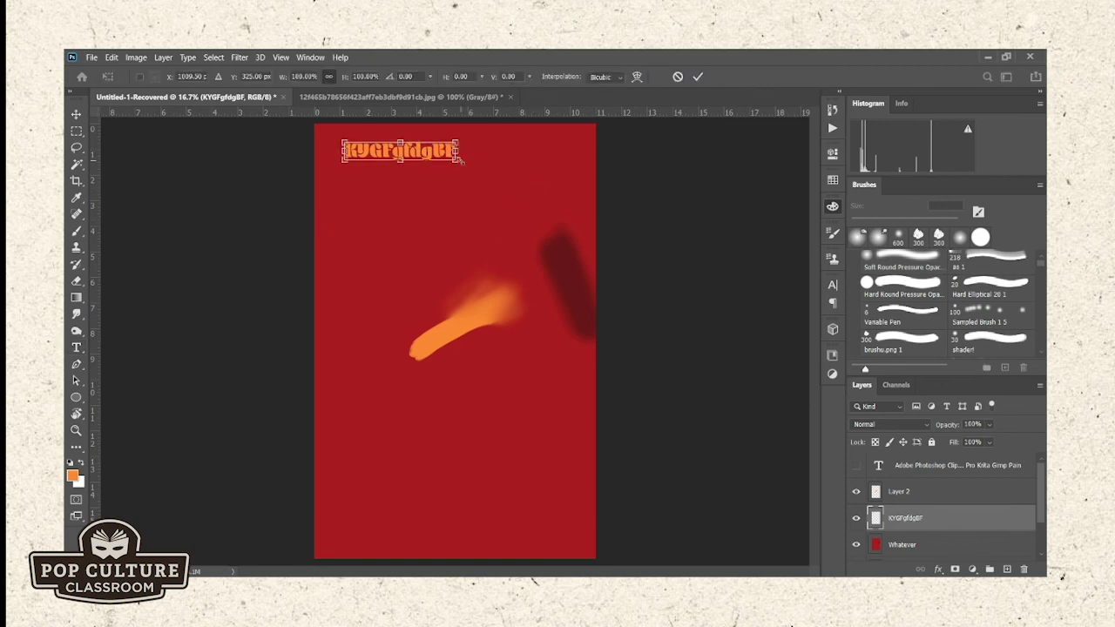
pyautogui.moveTo(458, 159); pyautogui.dragTo(489, 373)
pyautogui.moveTo(425, 304); pyautogui.dragTo(533, 257)
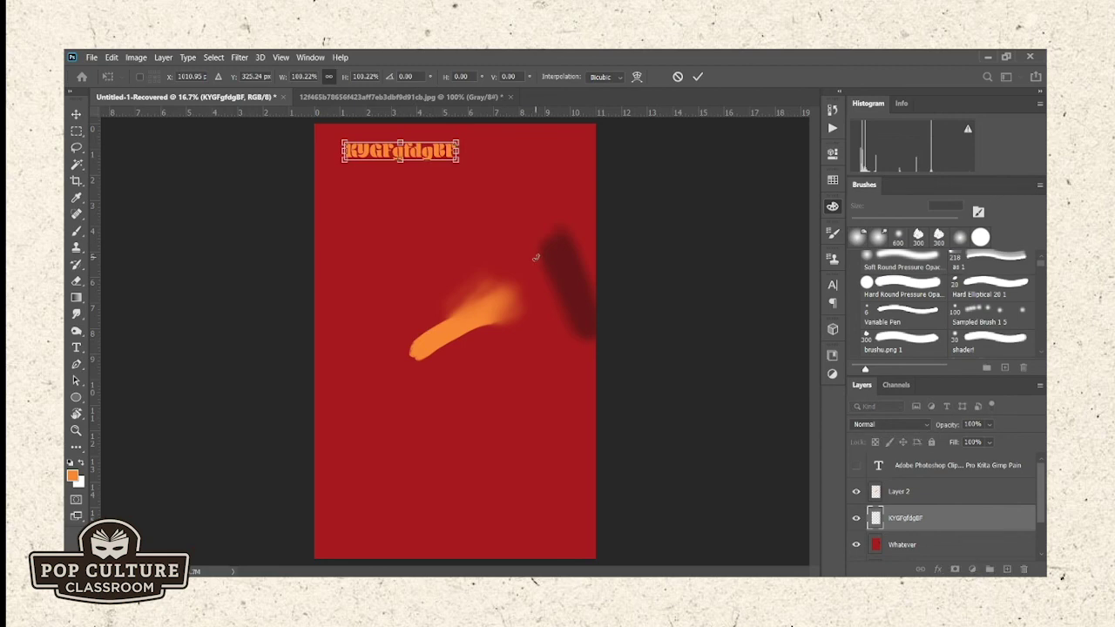
pyautogui.press('Return')
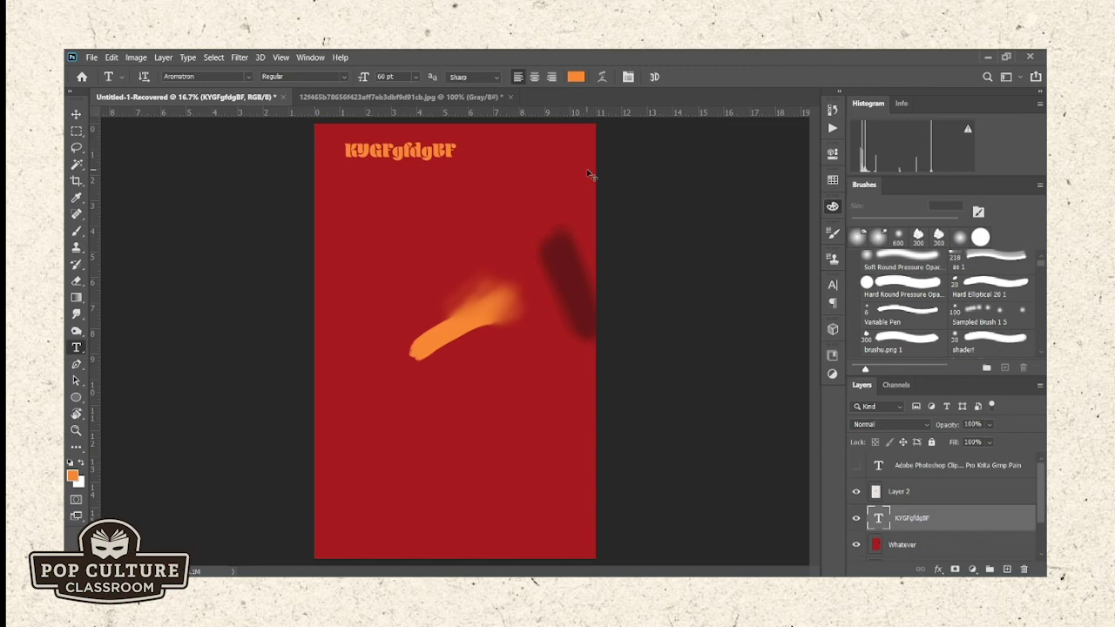
# - Enlarge the live KYGFgfdgBF text to about 203% with Free Transform and commit the change
pyautogui.hotkey('ctrl', 't')
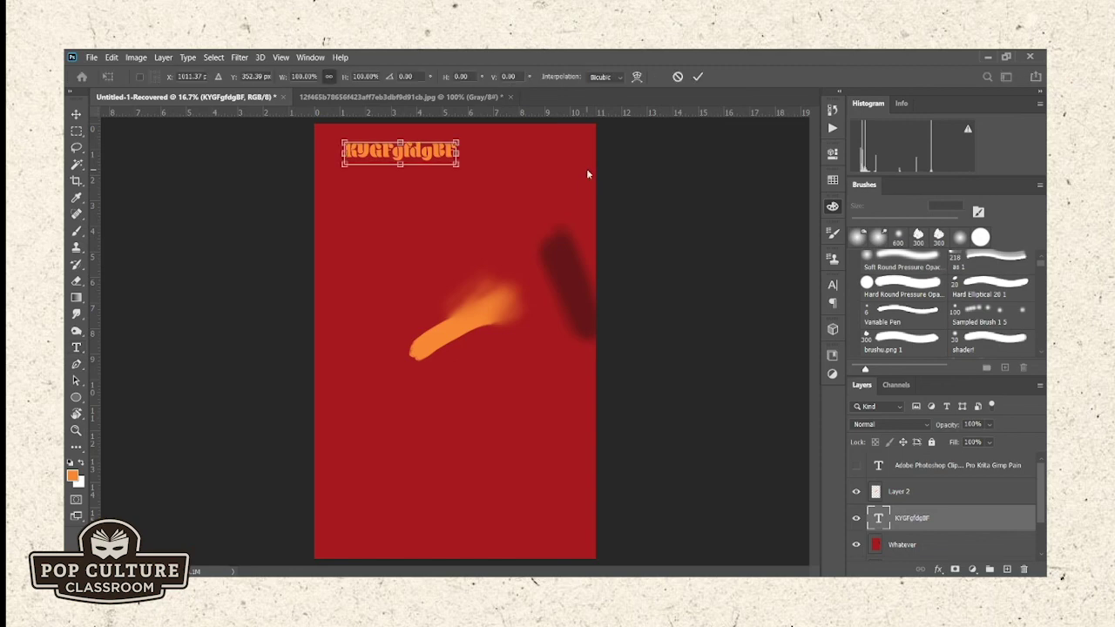
pyautogui.moveTo(455, 163); pyautogui.dragTo(592, 403)
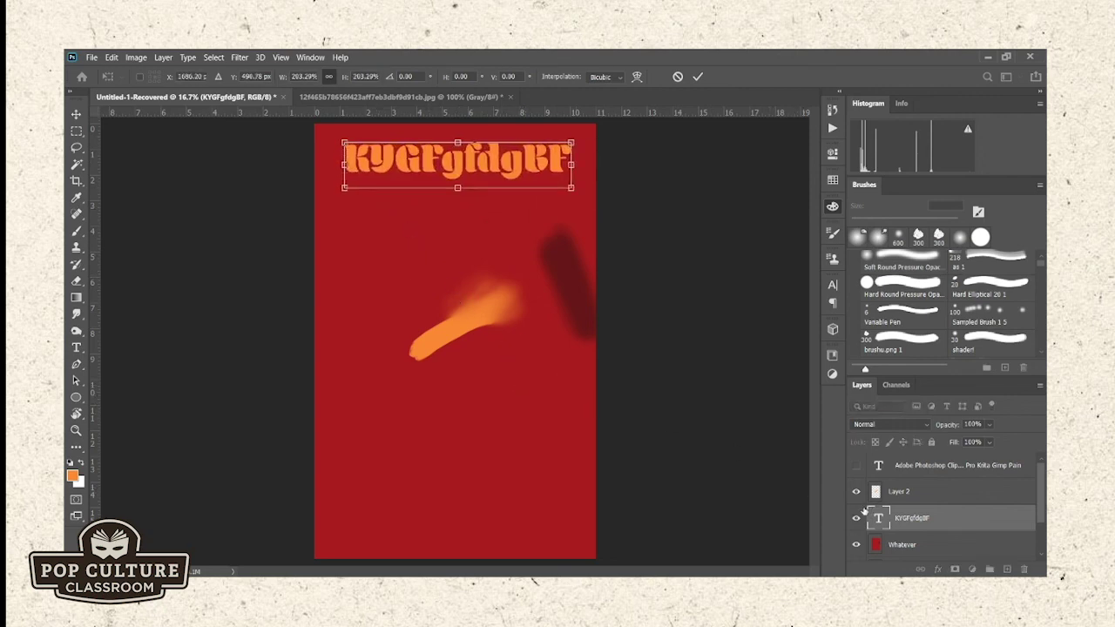
pyautogui.press('Return')
# - Insert fdhbdf after KYGF in the enlarged text, commit the edit, and delete the text layer
pyautogui.press('t')
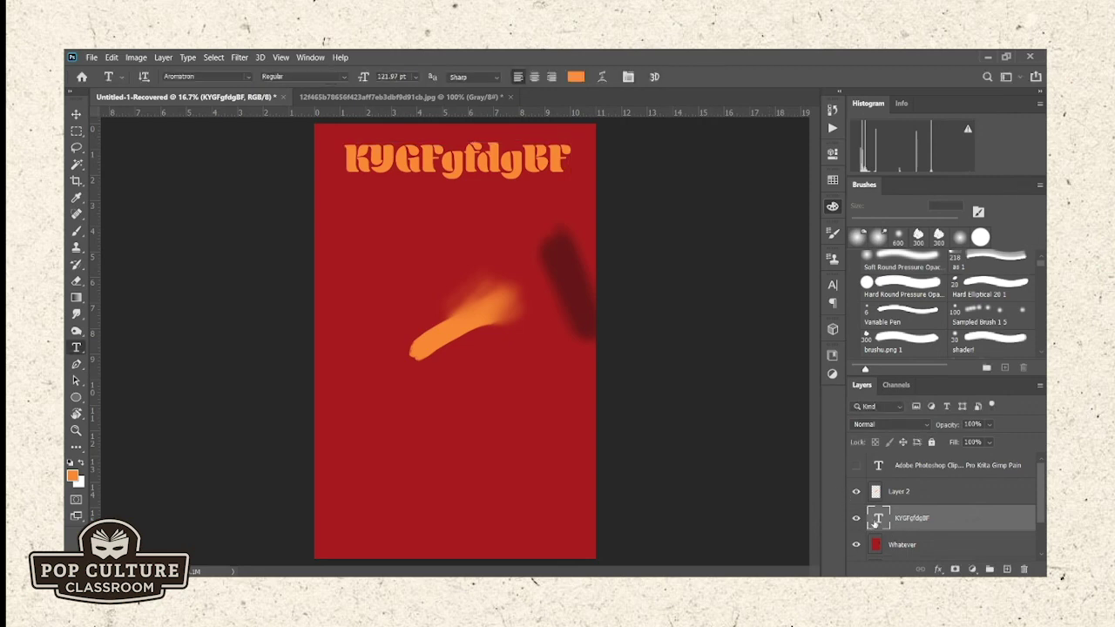
pyautogui.click(447, 160)
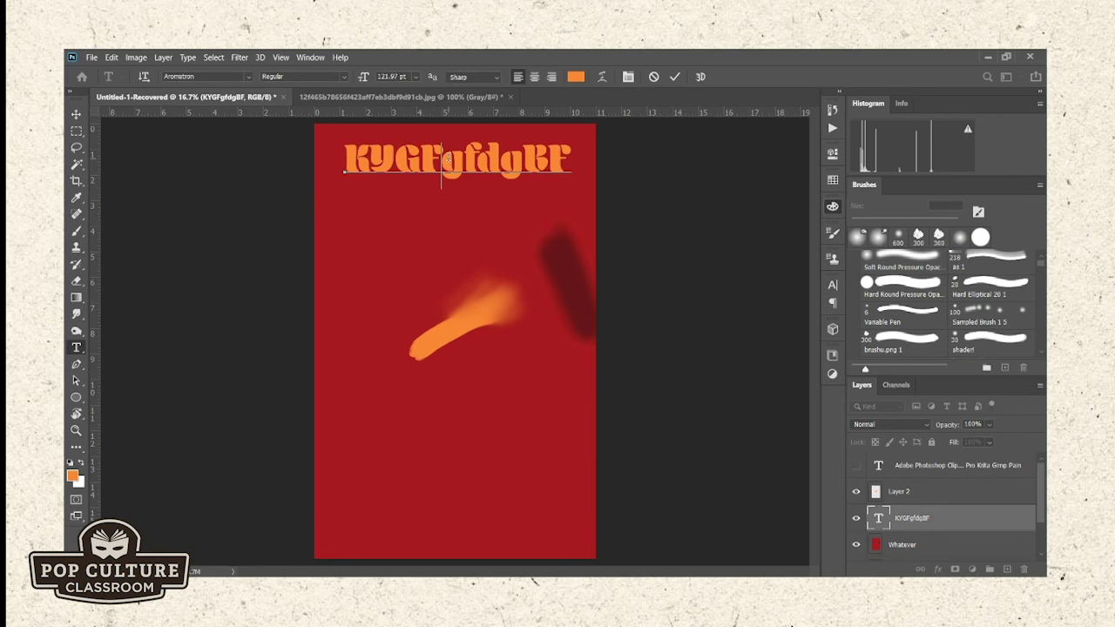
pyautogui.write('fdhbdf')
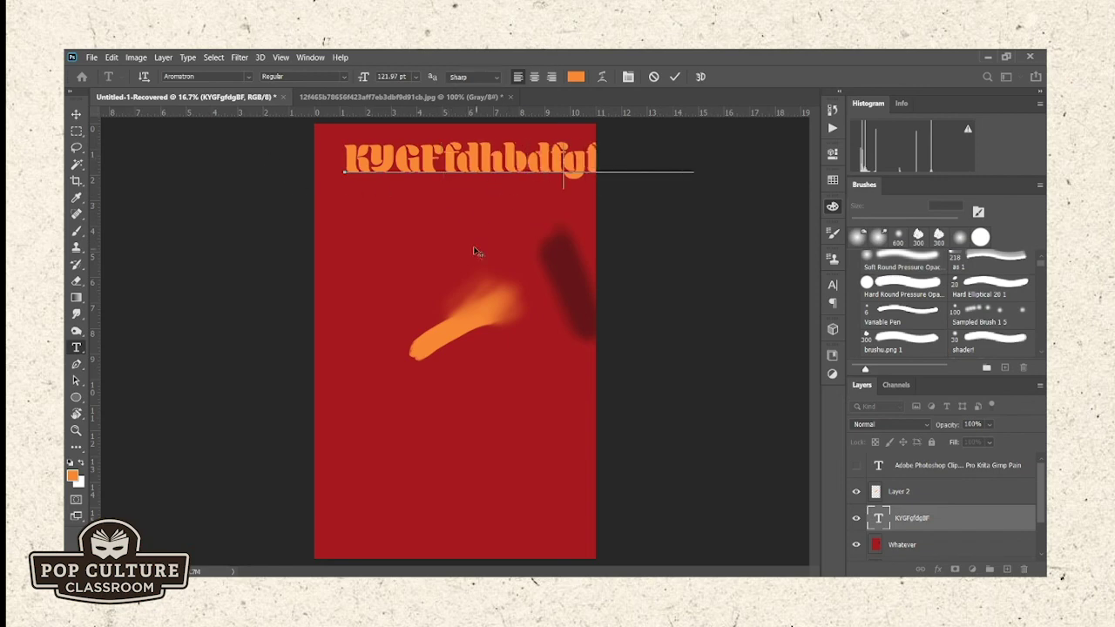
pyautogui.click(961, 525)
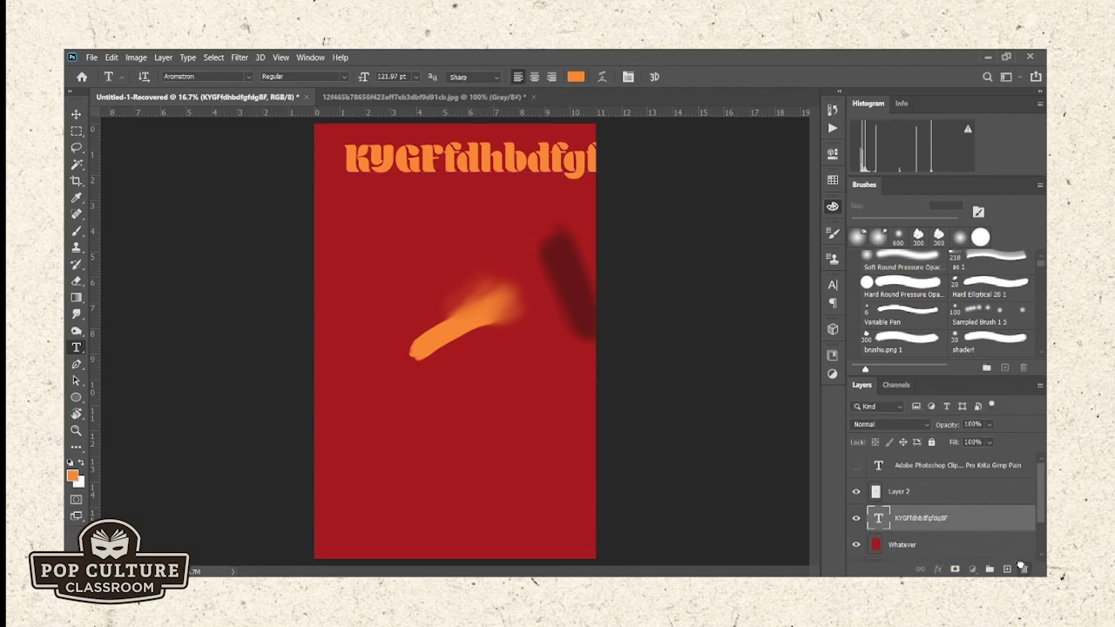
pyautogui.click(1023, 568)
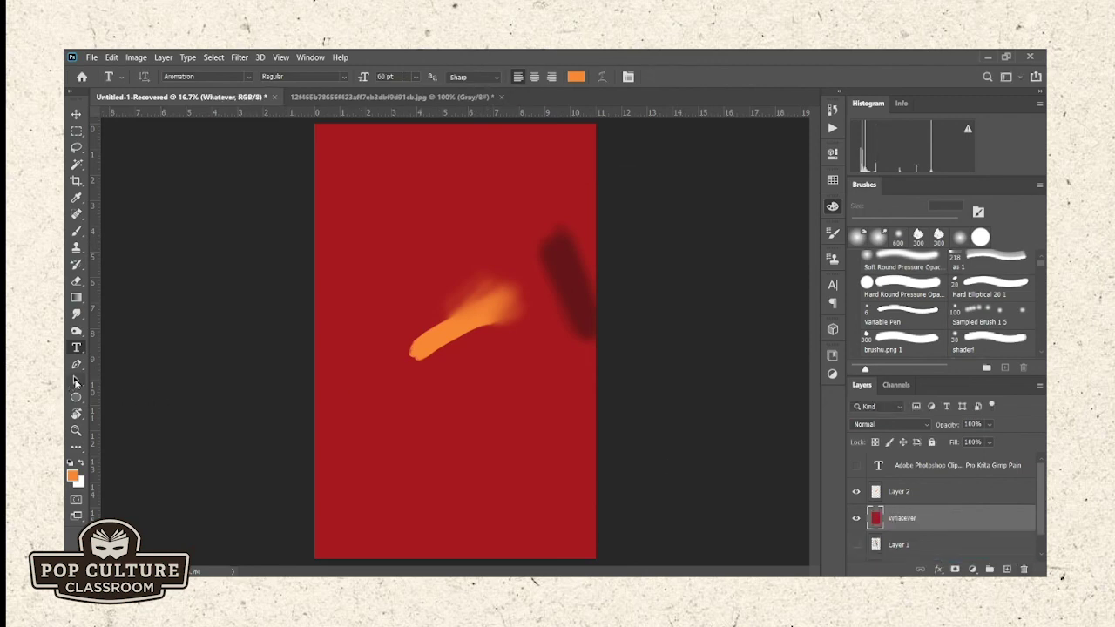
# - Paint a looping orange brush stroke on the Whatever layer, above and beside the existing orange smear
pyautogui.click(78, 365)
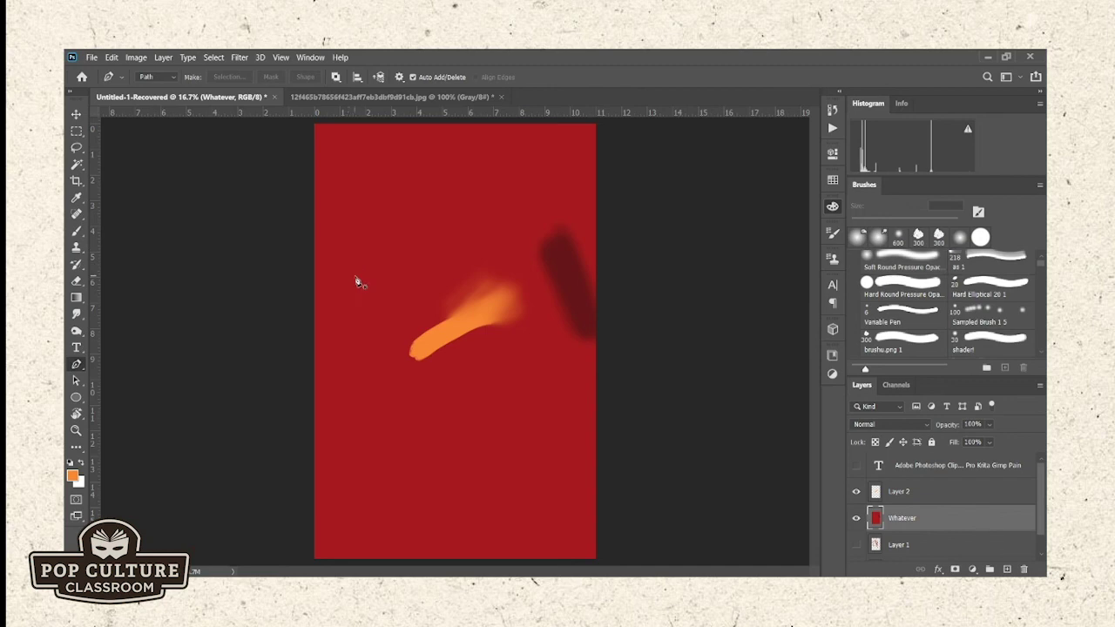
pyautogui.click(77, 232)
pyautogui.moveTo(432, 178)
pyautogui.mouseDown()
pyautogui.moveTo(377, 238)
pyautogui.moveTo(393, 279)
pyautogui.moveTo(368, 209)
pyautogui.moveTo(366, 270)
pyautogui.moveTo(426, 253)
pyautogui.moveTo(344, 278)
pyautogui.moveTo(70, 252)
pyautogui.mouseUp()
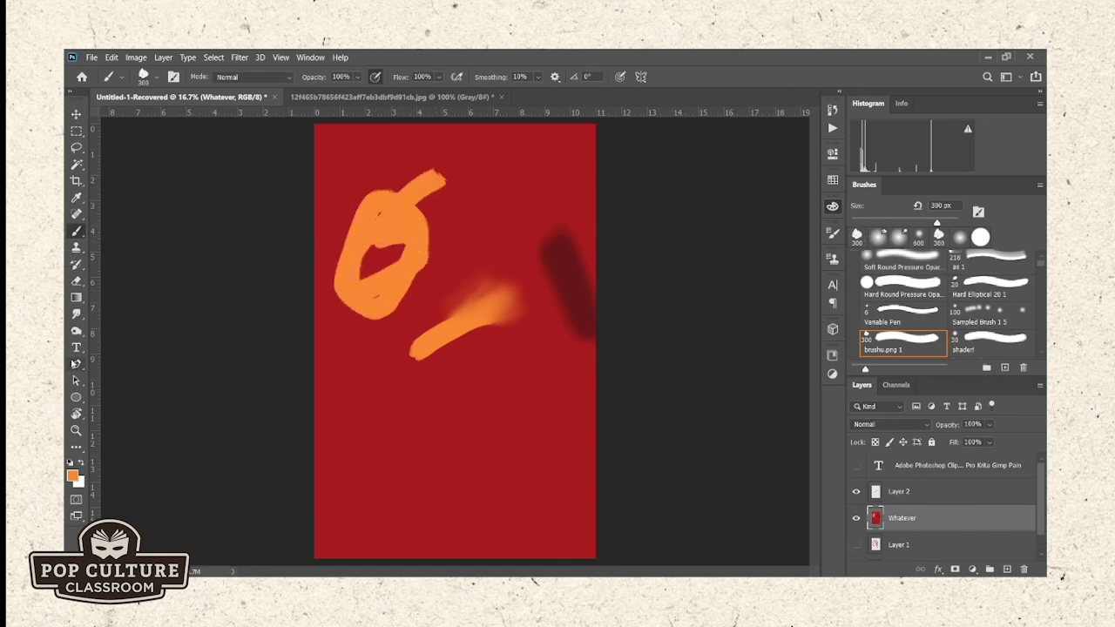
# - Draw a path with straight and curved segments around the lower canvas using the Pen tool in Path mode, closing it at its starting anchor
pyautogui.click(76, 364)
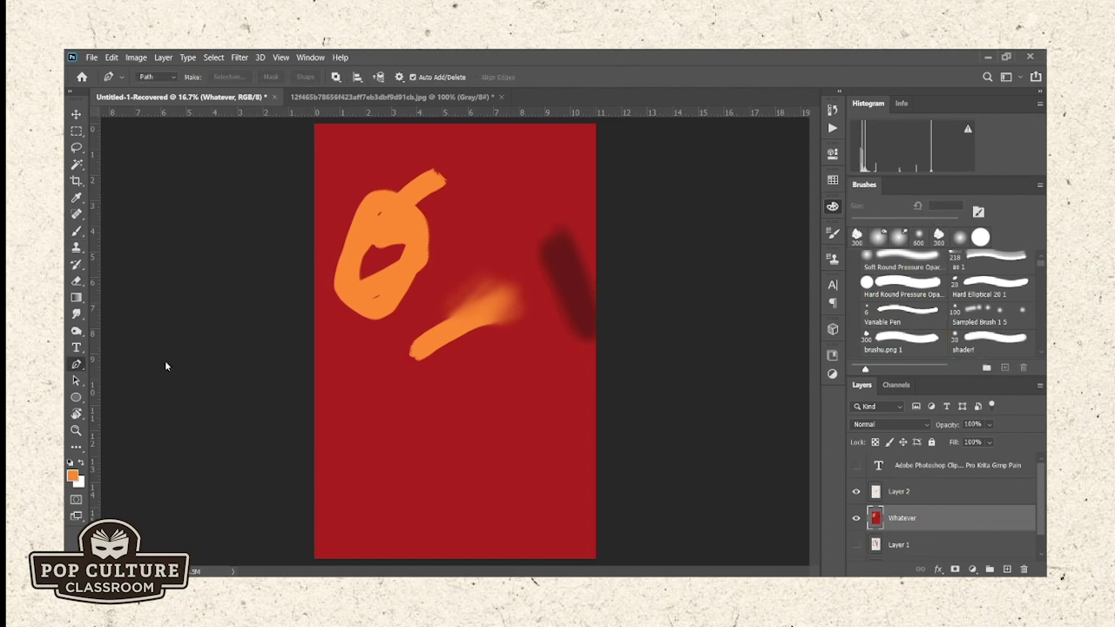
pyautogui.click(352, 442)
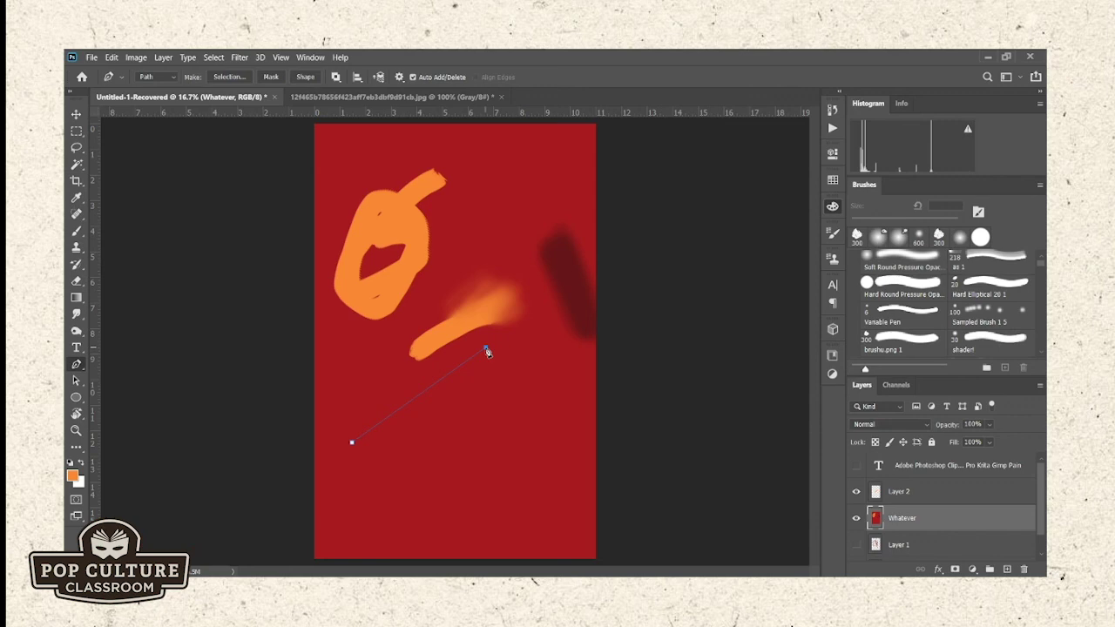
pyautogui.moveTo(485, 347); pyautogui.dragTo(626, 368)
pyautogui.click(563, 445)
pyautogui.moveTo(385, 502); pyautogui.dragTo(411, 552)
pyautogui.click(558, 526)
pyautogui.moveTo(564, 302); pyautogui.dragTo(454, 264)
pyautogui.moveTo(329, 375); pyautogui.dragTo(330, 446)
pyautogui.click(352, 443)
pyautogui.click(363, 392)
# - Switch the Pen tool to Shape mode and draw a closed rounded shape about 1414 by 1267 px in the canvas's upper right
pyautogui.click(157, 76)
pyautogui.click(156, 89)
pyautogui.moveTo(453, 200); pyautogui.dragTo(597, 212)
pyautogui.click(512, 262)
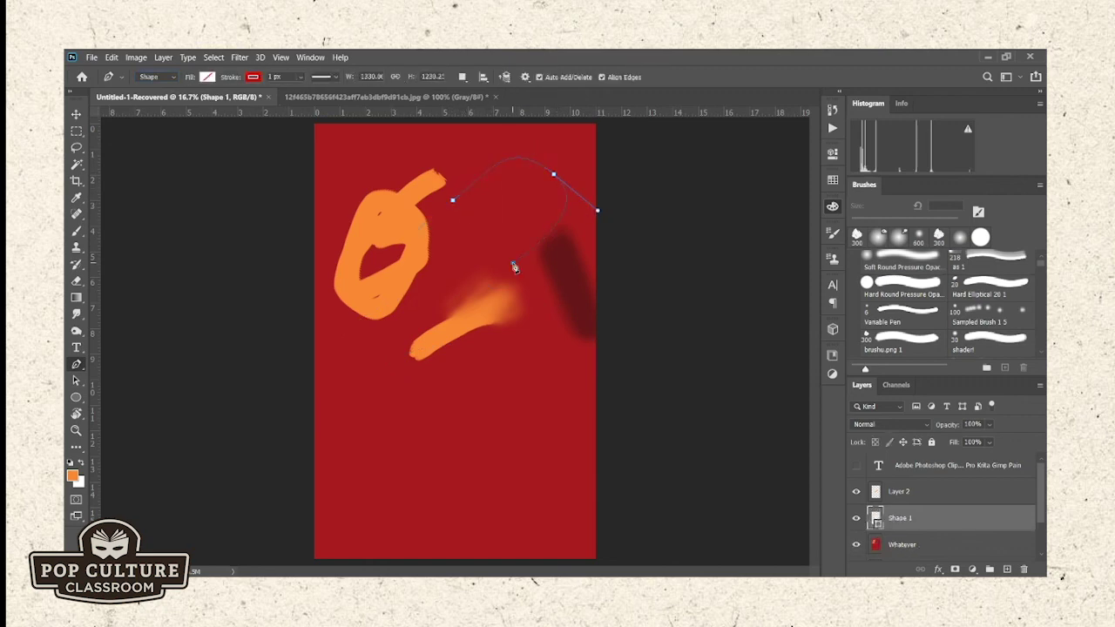
pyautogui.moveTo(453, 201); pyautogui.dragTo(472, 157)
# - Hide the Whatever layer and set the rounded shape's stroke width to 20 px, trying 10 px first
pyautogui.click(856, 545)
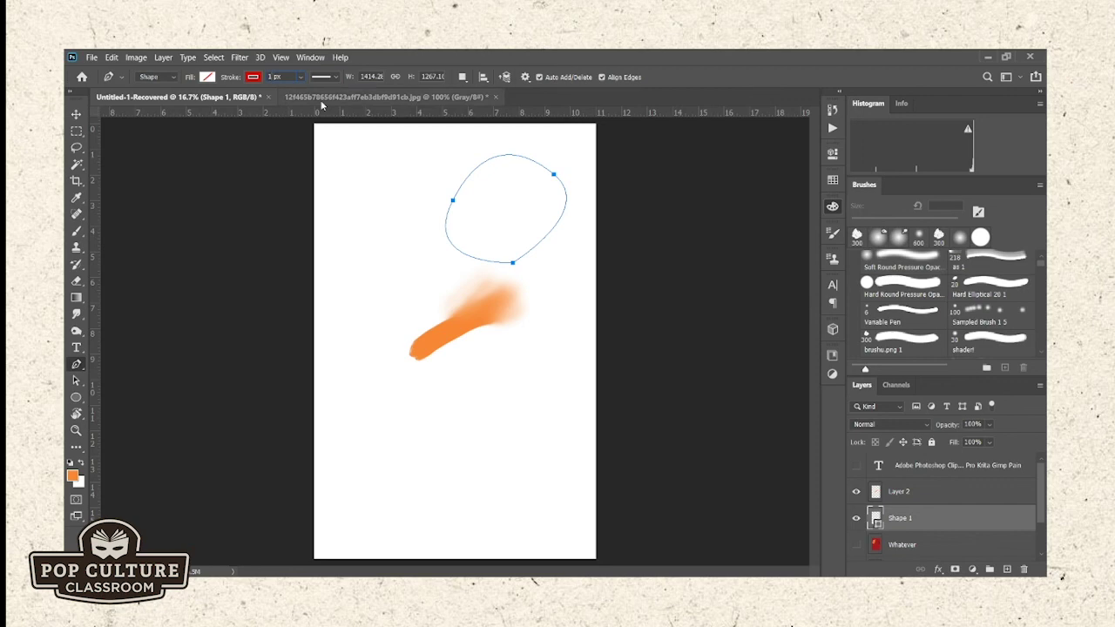
pyautogui.write('0')
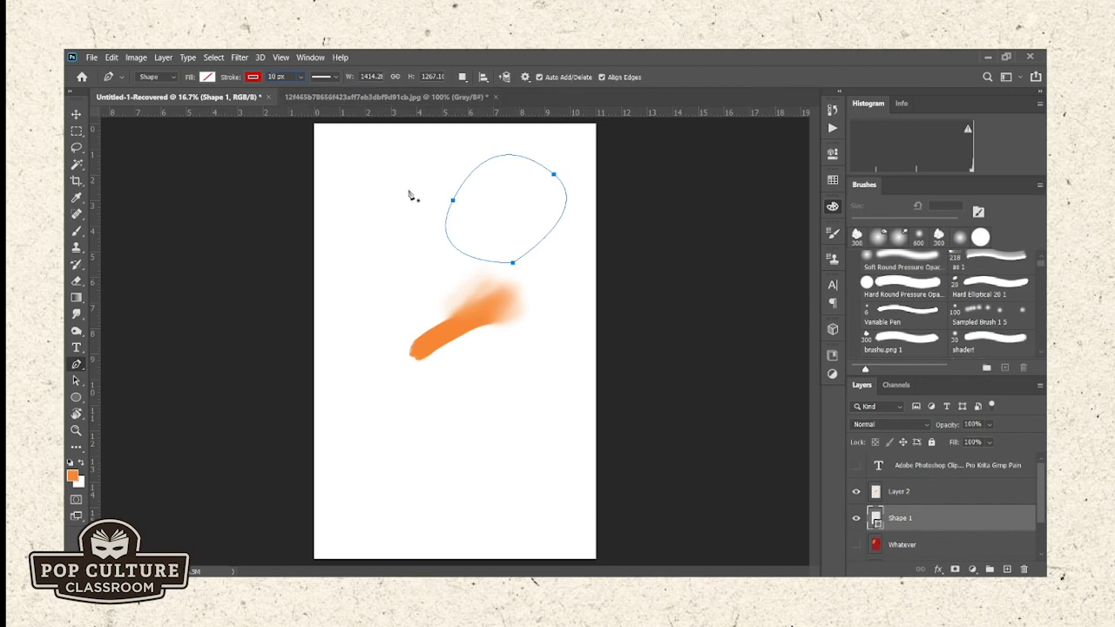
pyautogui.press('Return')
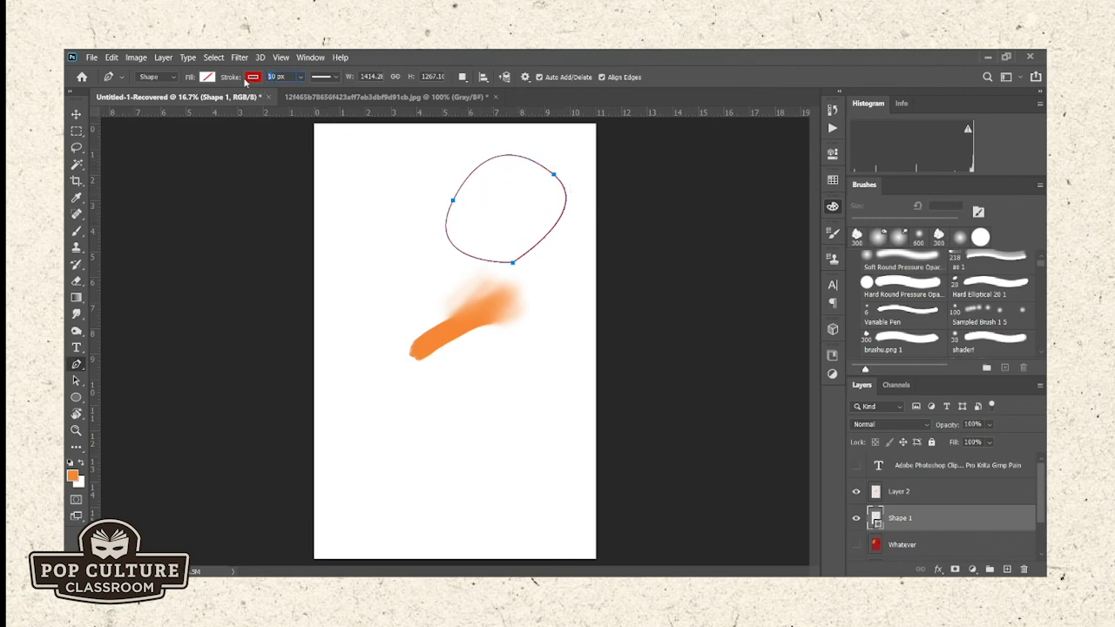
pyautogui.press('Return')
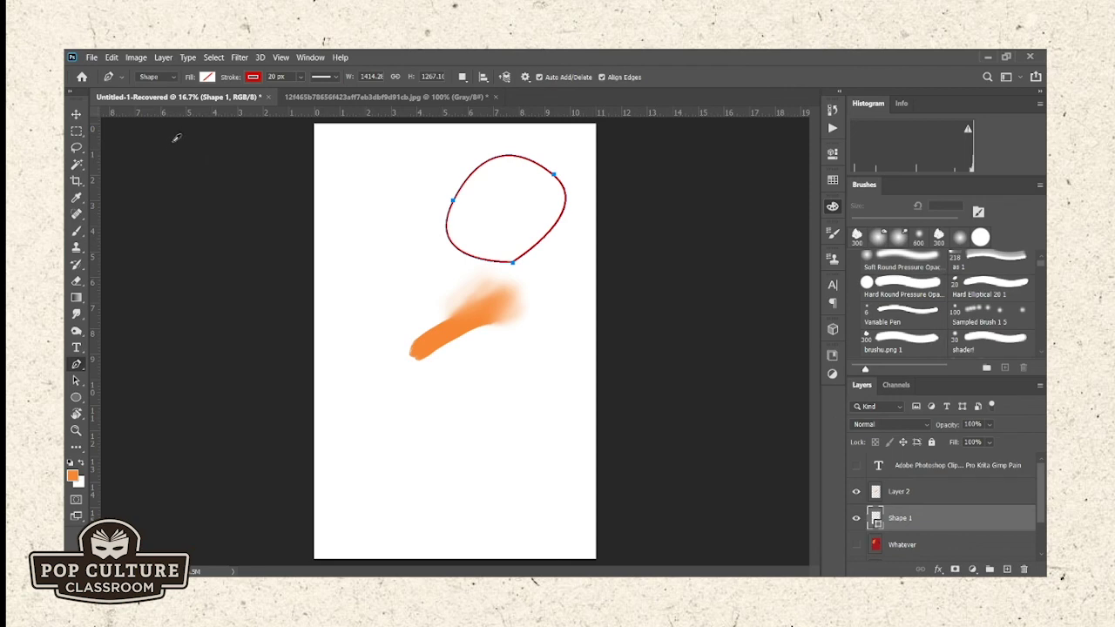
# - Preview brown, orange and dark red fills on the rounded shape and settle on a beige fill
pyautogui.hotkey('alt', 'BackSpace')
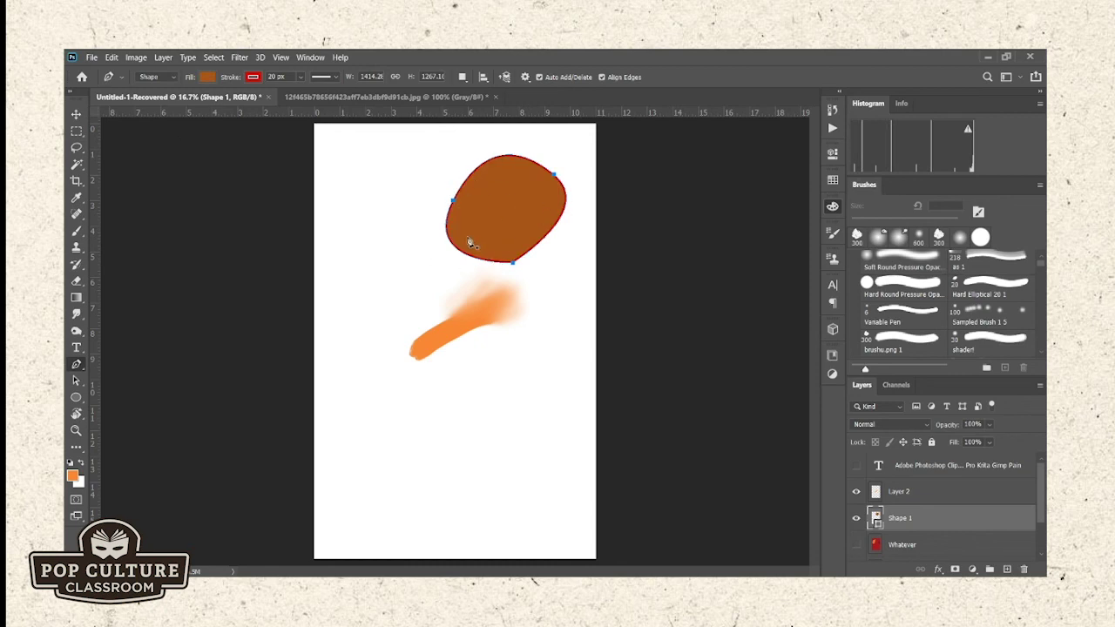
pyautogui.hotkey('alt', 'BackSpace')
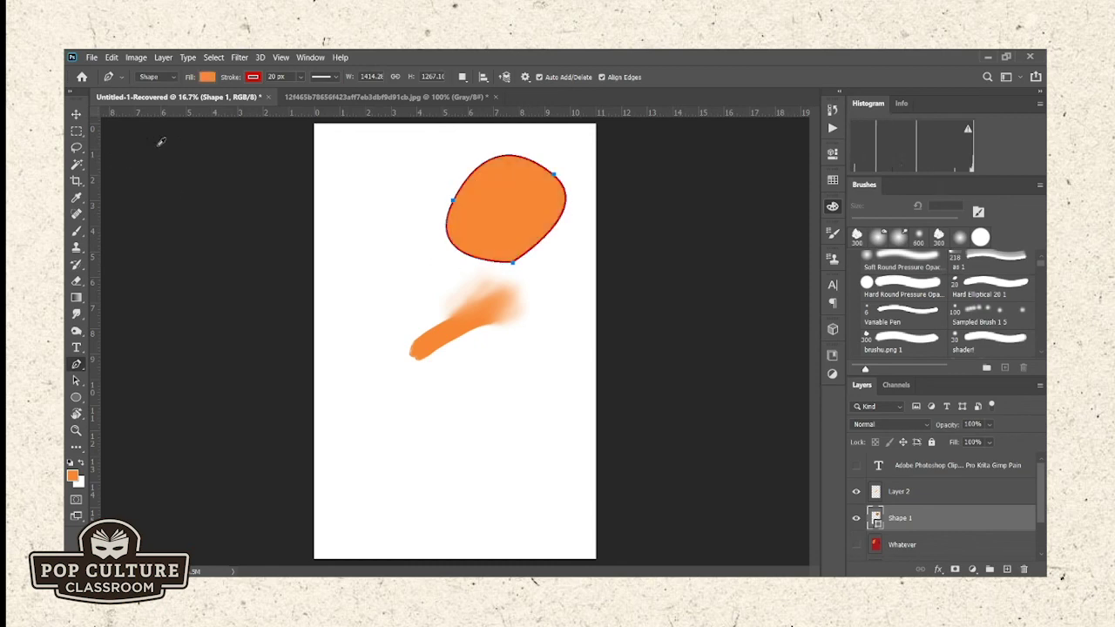
pyautogui.hotkey('ctrl', 'BackSpace')
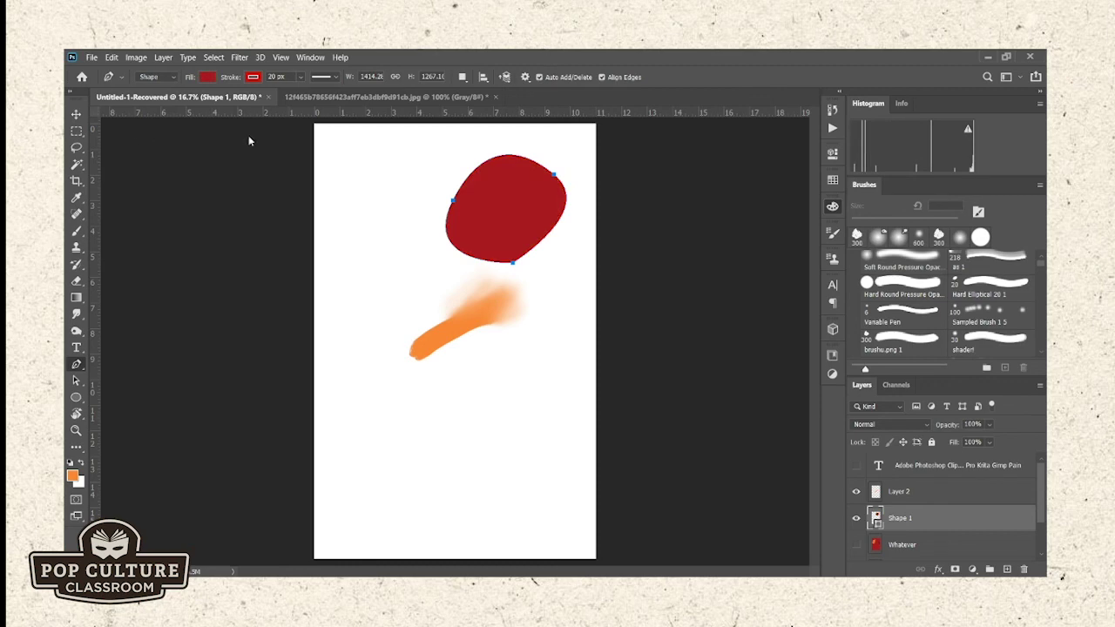
pyautogui.hotkey('ctrl', 'BackSpace')
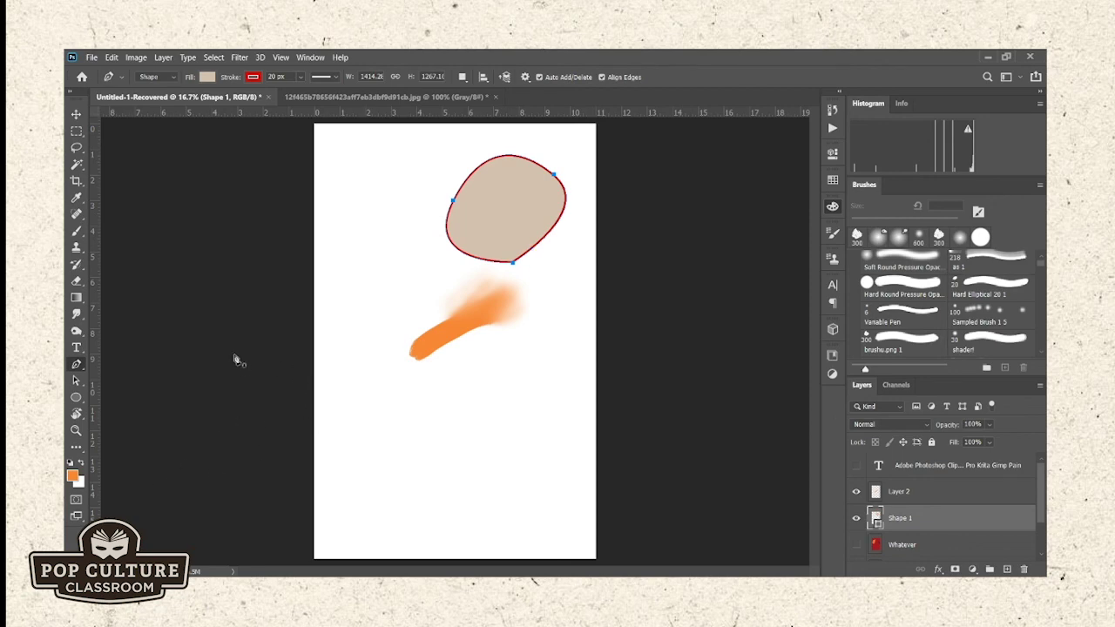
# - Try drawing with the Pen tool outside the canvas and undo it
pyautogui.moveTo(229, 340); pyautogui.dragTo(162, 416)
pyautogui.hotkey('ctrl', 'z')
pyautogui.hotkey('ctrl', 'z')
# - Move the beige rounded shape left with a path selection tool, shift it slightly back to the right, and deselect it
pyautogui.click(76, 380)
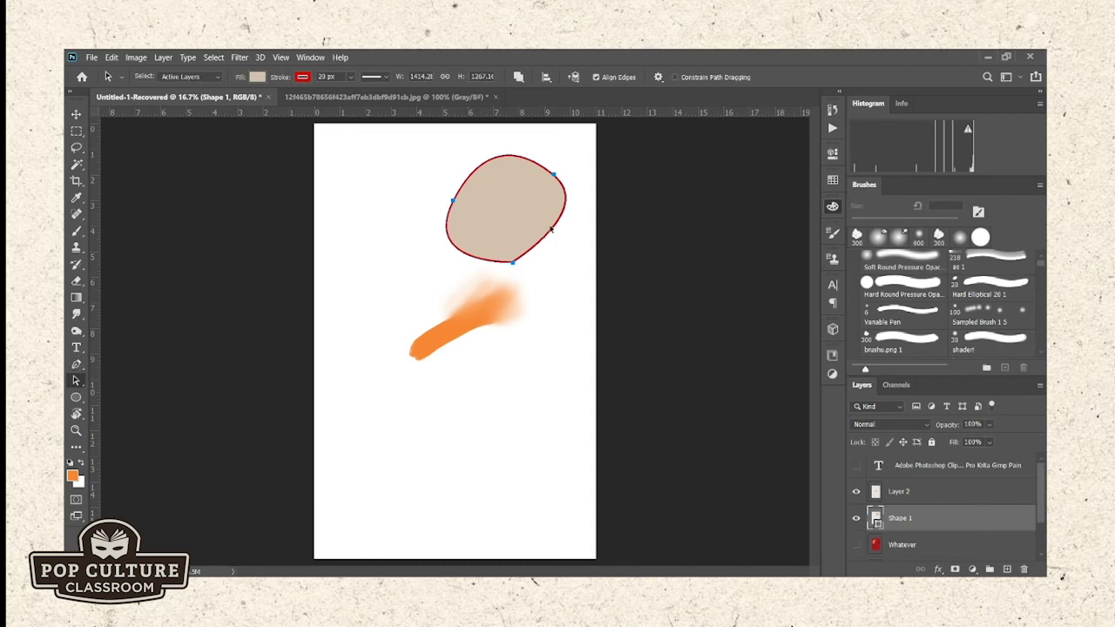
pyautogui.moveTo(547, 250)
pyautogui.mouseDown()
pyautogui.moveTo(557, 279)
pyautogui.moveTo(550, 305)
pyautogui.moveTo(423, 220)
pyautogui.moveTo(438, 235)
pyautogui.mouseUp()
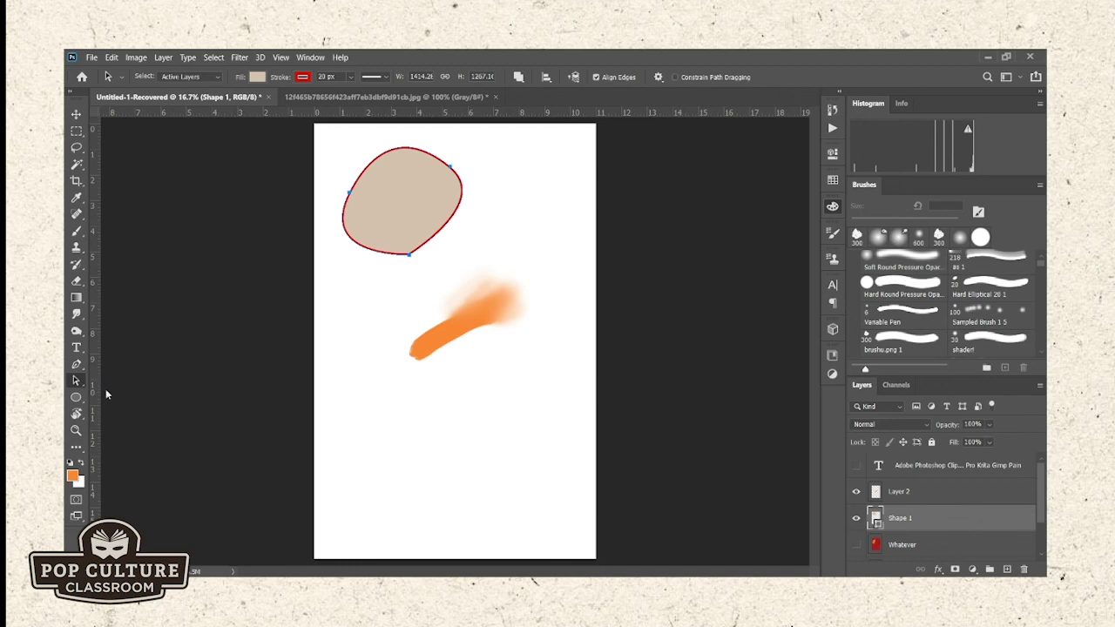
pyautogui.moveTo(412, 256); pyautogui.dragTo(442, 256)
pyautogui.click(442, 254)
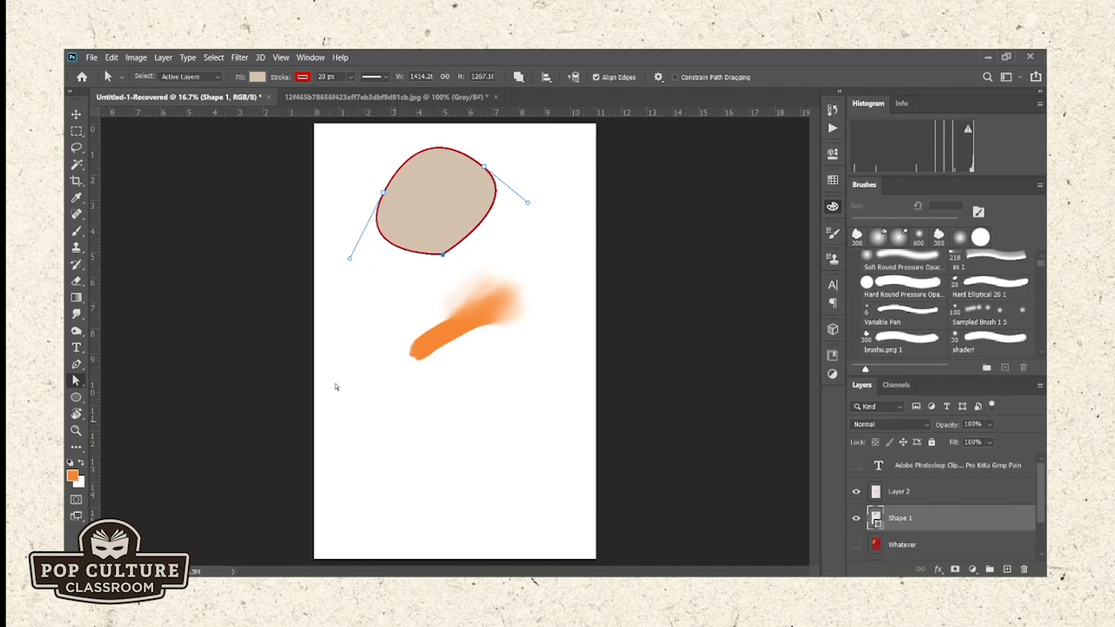
pyautogui.click(432, 439)
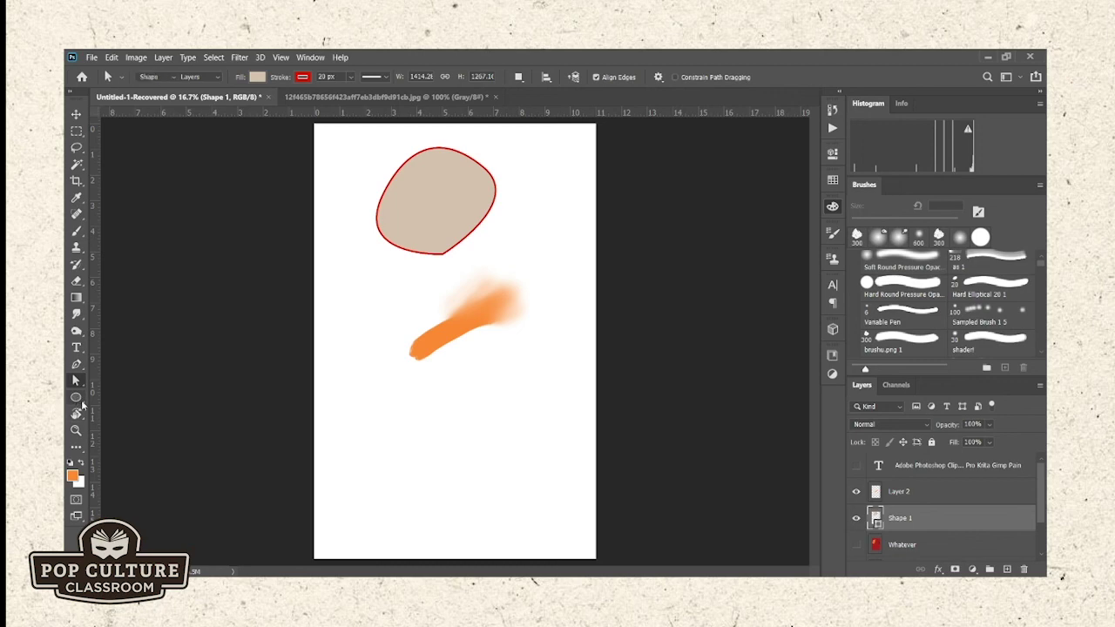
# - Draw two pentagons with the Polygon tool, one about 945 by 904 px low on the canvas and one about 480 by 468 px below the rounded shape
pyautogui.click(76, 397)
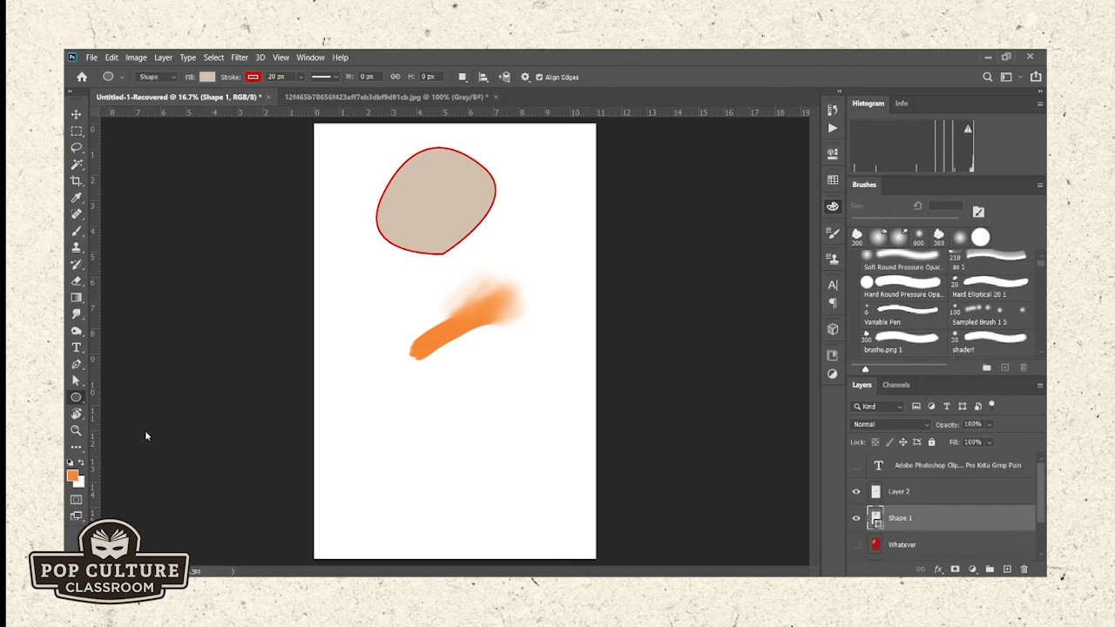
pyautogui.hotkey('shift', 'u')
pyautogui.moveTo(383, 402)
pyautogui.mouseDown()
pyautogui.moveTo(418, 484)
pyautogui.moveTo(408, 438)
pyautogui.mouseUp()
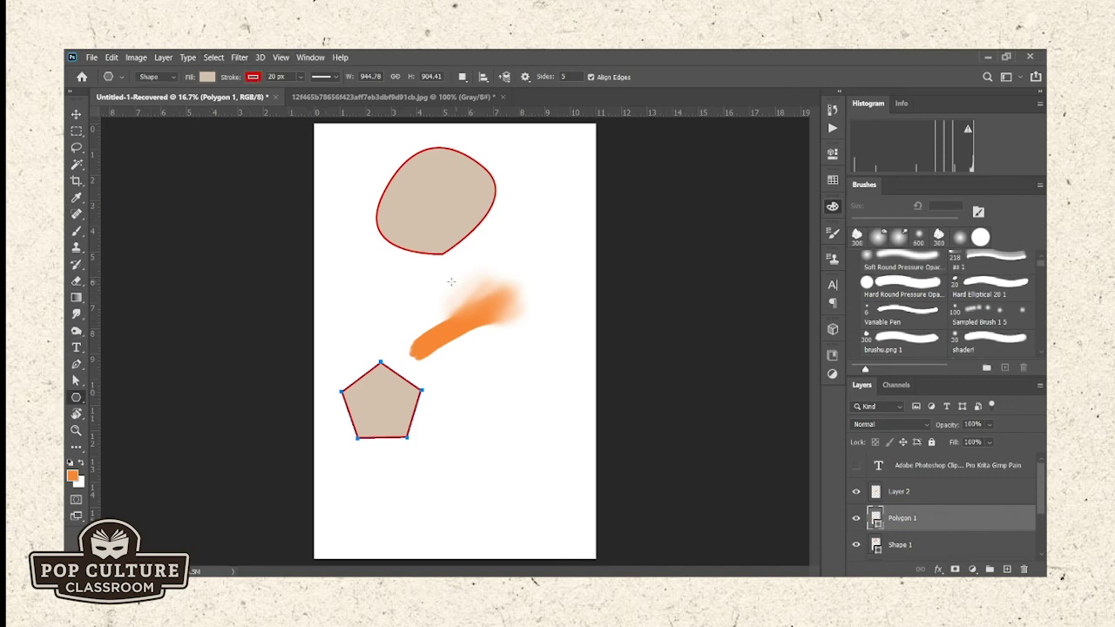
pyautogui.moveTo(435, 294); pyautogui.dragTo(454, 274)
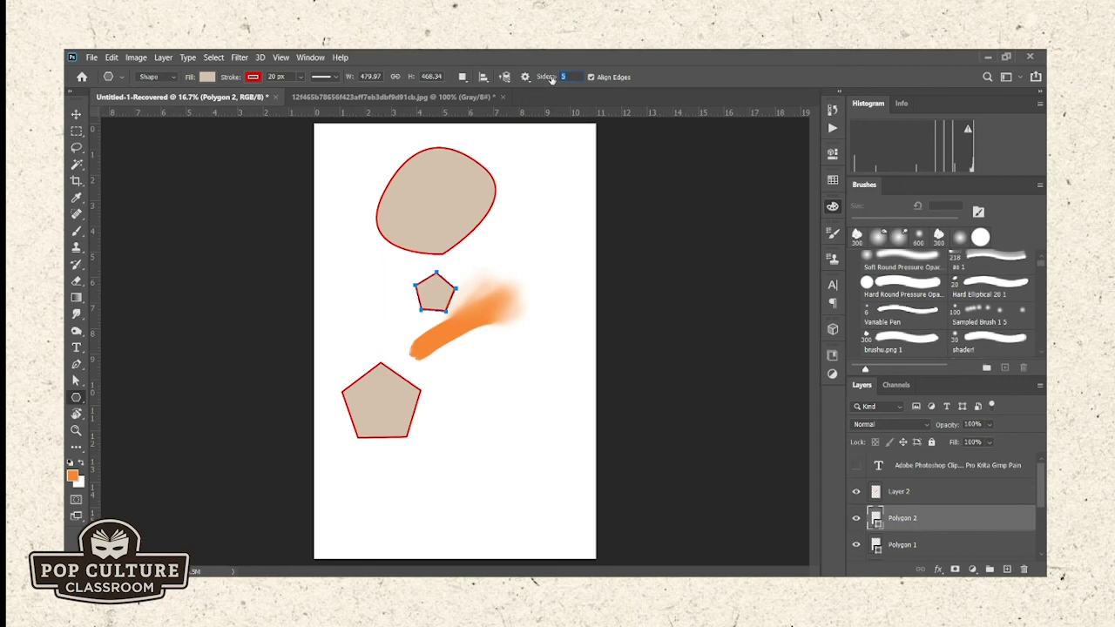
# - Draw an eight-sided polygon about 645 px wide beside the large pentagon and a triangle about 687 by 733 px above the orange smear
pyautogui.write('8')
pyautogui.moveTo(455, 384); pyautogui.dragTo(480, 414)
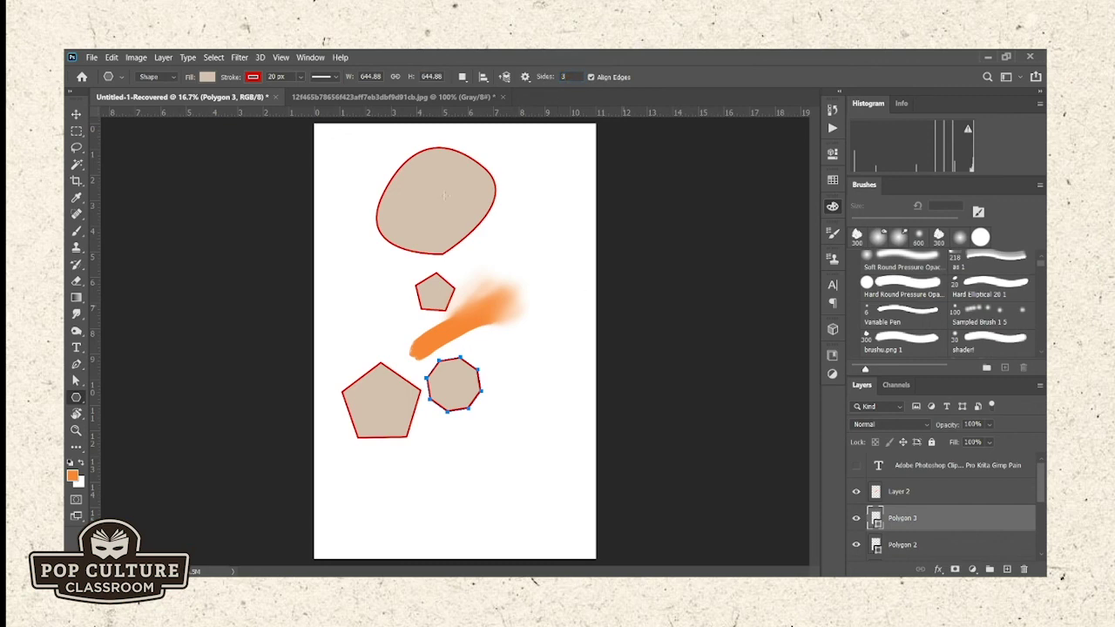
pyautogui.moveTo(512, 255); pyautogui.dragTo(534, 287)
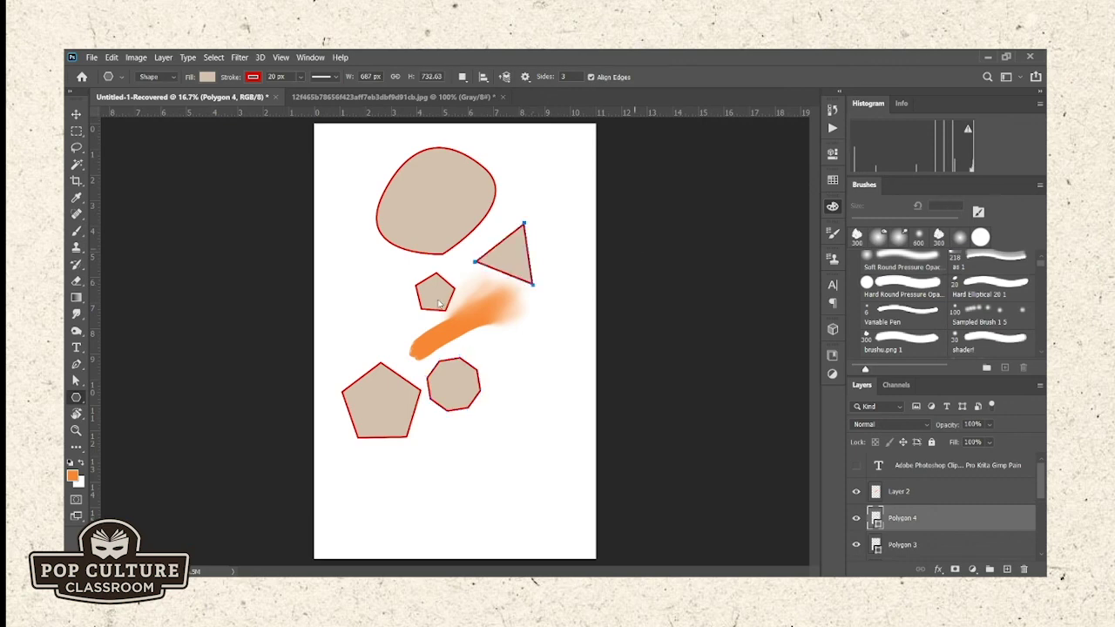
# - Rotate the canvas view to about -40° with Rotate View and bring it back upright
pyautogui.click(76, 417)
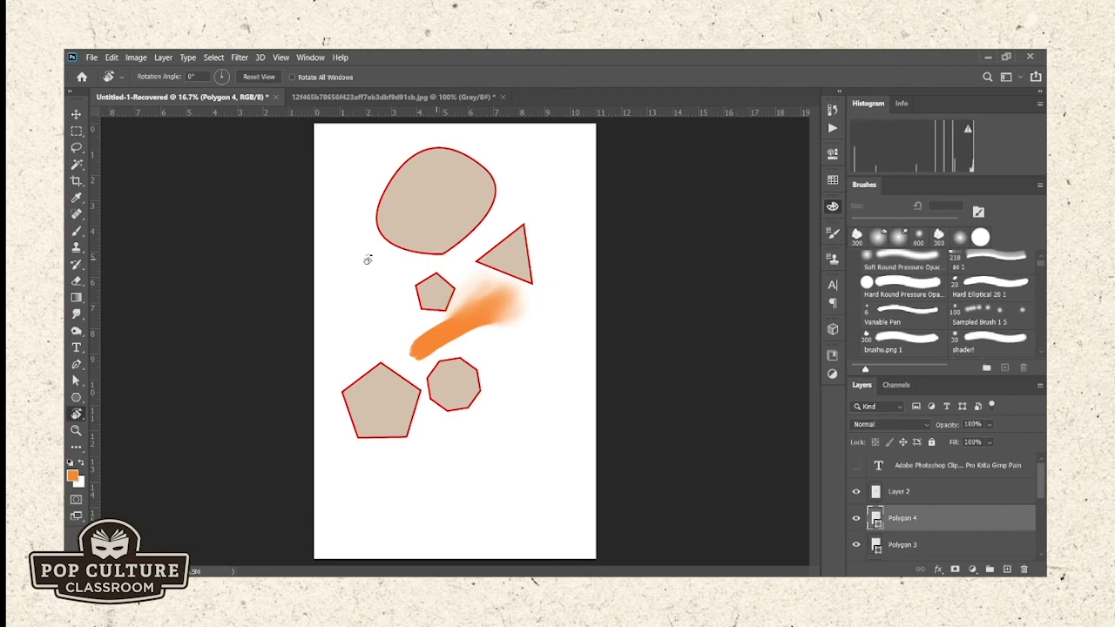
pyautogui.moveTo(351, 176); pyautogui.dragTo(320, 326)
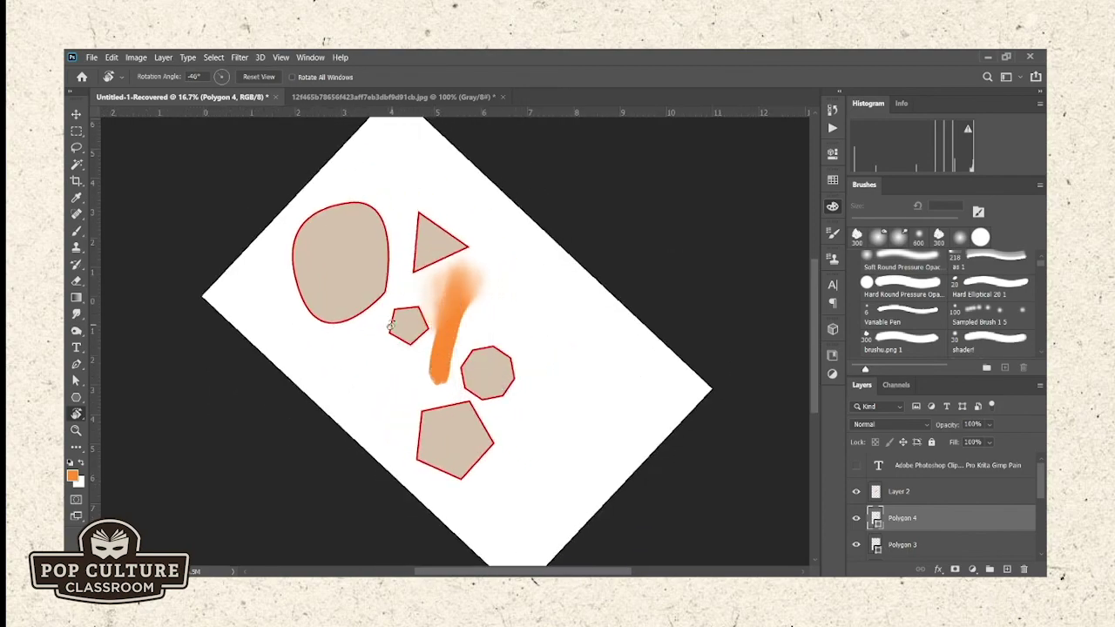
pyautogui.moveTo(359, 168); pyautogui.dragTo(480, 183)
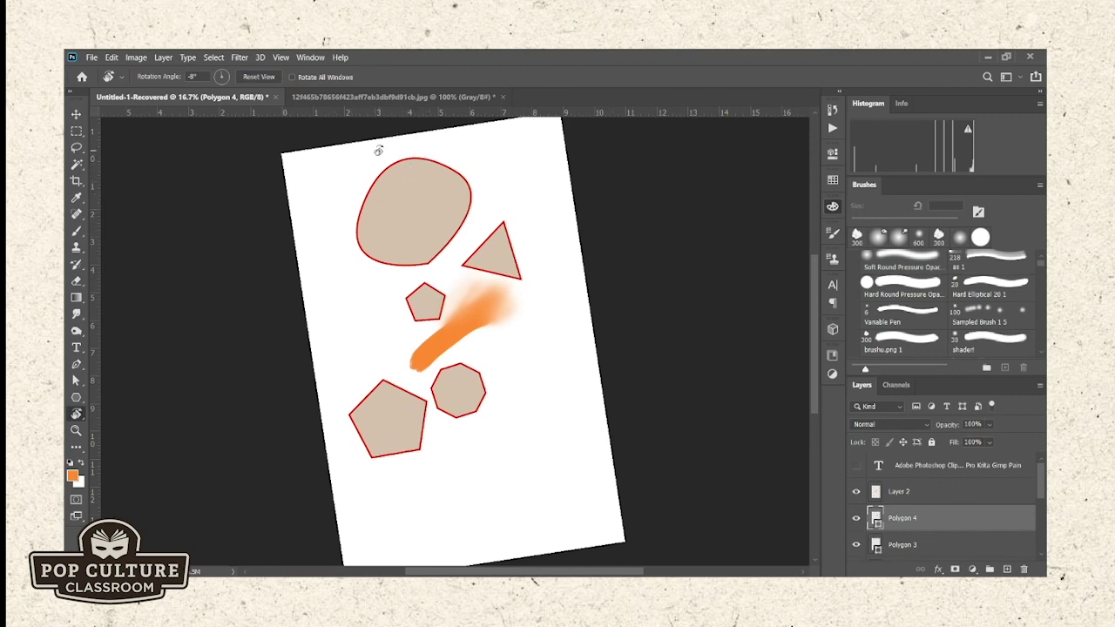
pyautogui.moveTo(338, 159)
pyautogui.mouseDown()
pyautogui.moveTo(351, 161)
pyautogui.moveTo(325, 164)
pyautogui.mouseUp()
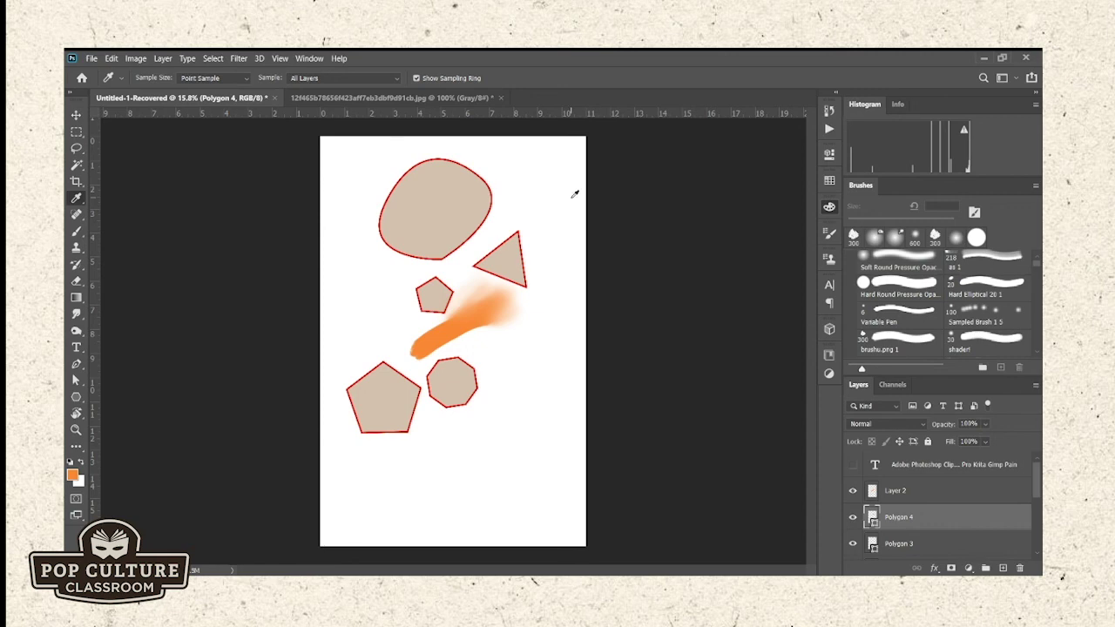
# - Switch to the grayscale portrait document and add a new layer above its Background
pyautogui.click(342, 99)
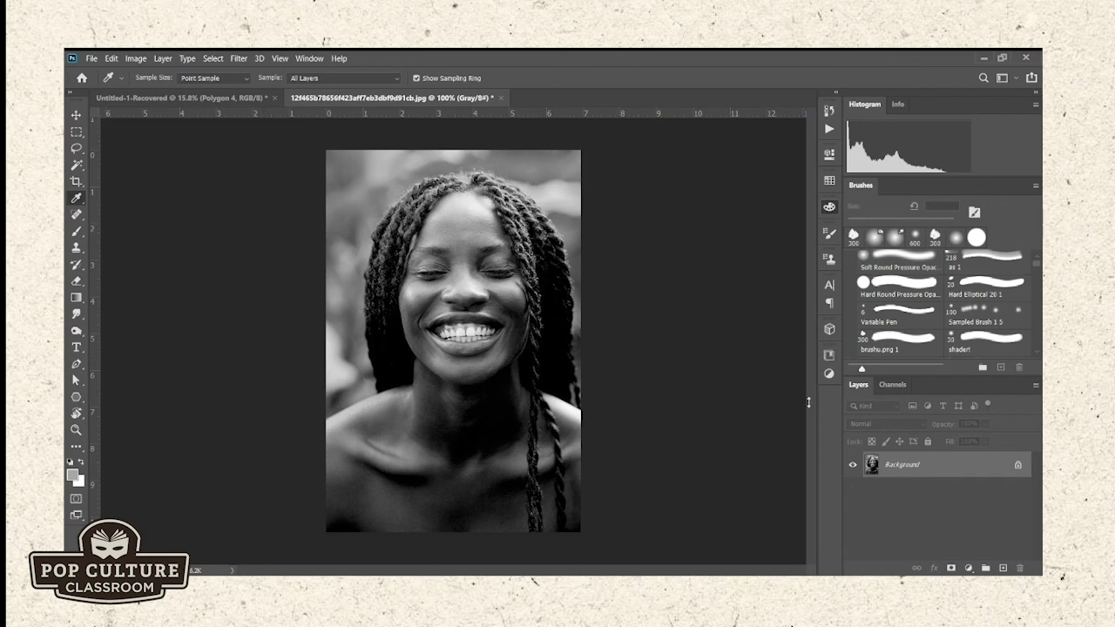
pyautogui.click(1003, 568)
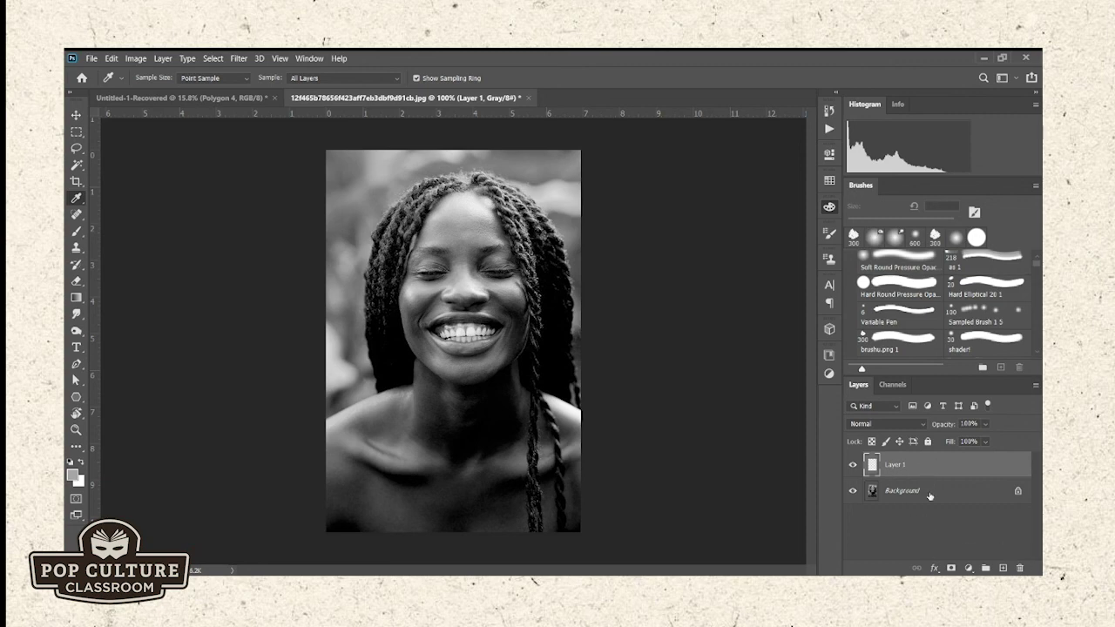
# - Step through the blend modes on Layer 1 to review the options, and return the layer to Normal
pyautogui.click(921, 423)
pyautogui.press('Down')
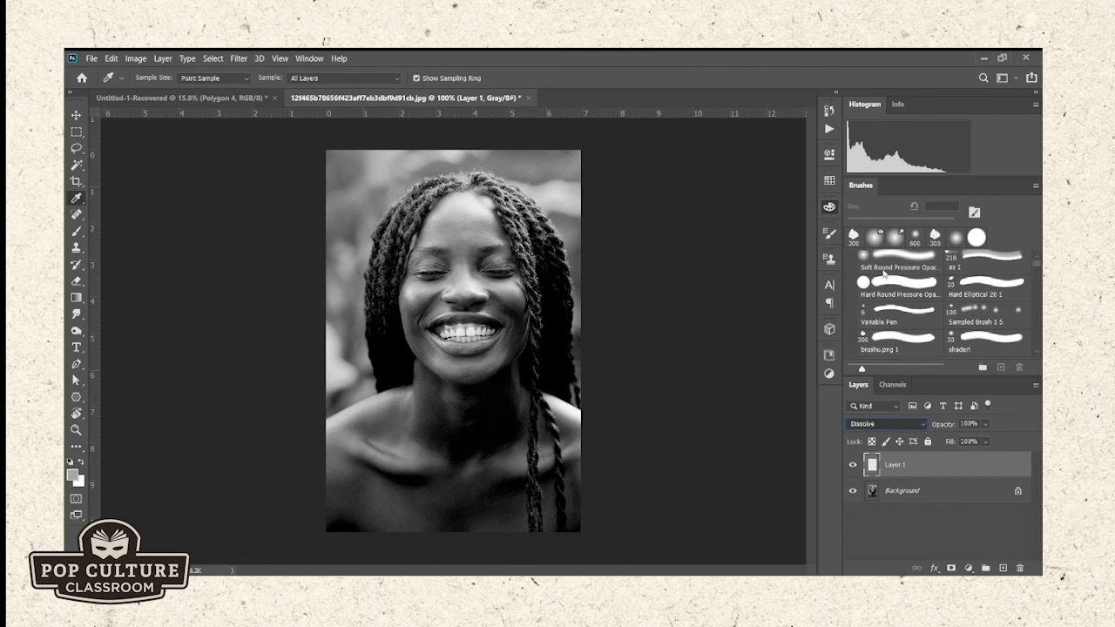
pyautogui.press('Down')
pyautogui.press('Down')
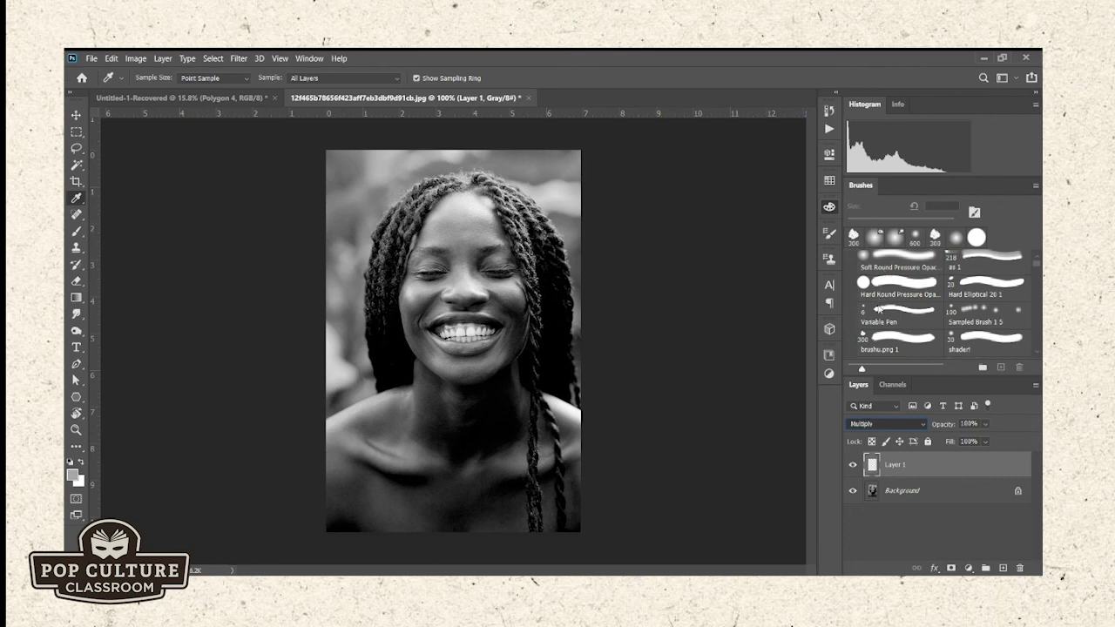
pyautogui.press('Up')
pyautogui.press('Up')
pyautogui.press('Down')
pyautogui.press('Down')
pyautogui.press('Down')
pyautogui.press('Down')
pyautogui.press('Down')
pyautogui.press('Down')
pyautogui.press('Down')
pyautogui.press('Down')
pyautogui.press('Down')
pyautogui.press('Down')
pyautogui.press('Down')
pyautogui.press('Down')
pyautogui.press('Down')
pyautogui.press('Down')
pyautogui.press('Down')
pyautogui.press('Down')
pyautogui.press('Down')
pyautogui.press('Down')
pyautogui.press('Up')
pyautogui.press('Up')
pyautogui.press('Up')
pyautogui.press('Up')
pyautogui.press('Up')
pyautogui.press('Up')
pyautogui.press('Up')
pyautogui.press('Up')
pyautogui.press('Up')
pyautogui.press('Up')
pyautogui.press('Up')
pyautogui.press('Up')
pyautogui.press('Up')
pyautogui.press('Up')
pyautogui.press('Up')
pyautogui.press('Up')
pyautogui.press('Up')
pyautogui.press('Up')
pyautogui.press('Up')
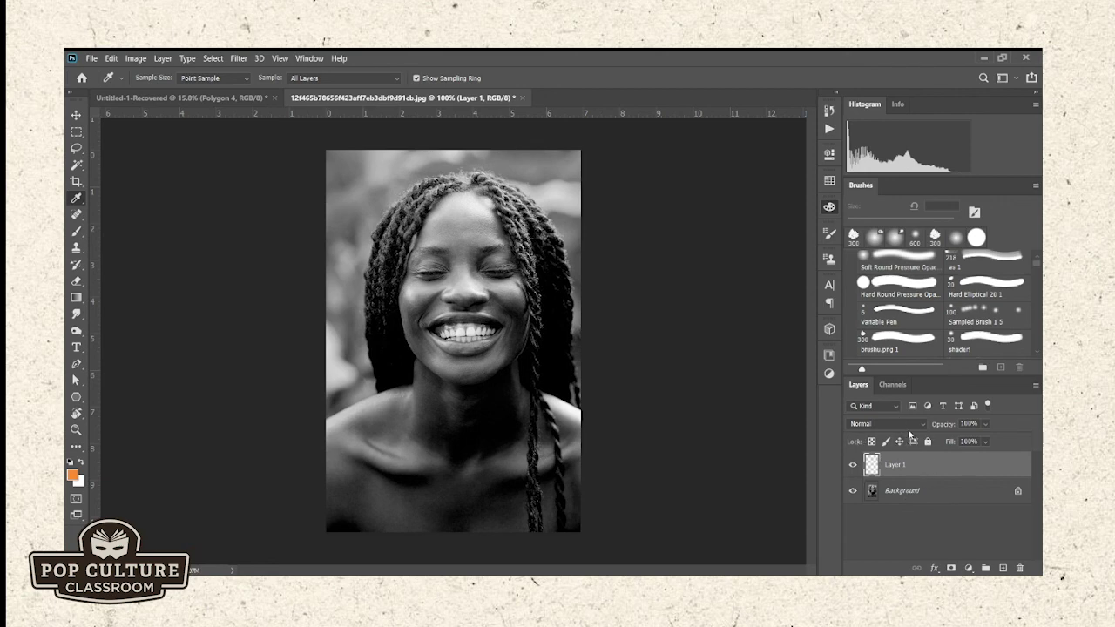
# - Set Layer 1's blend mode to Color and rename the layer Color
pyautogui.hotkey('shift', '-')
pyautogui.hotkey('shift', '-')
pyautogui.doubleClick(894, 466)
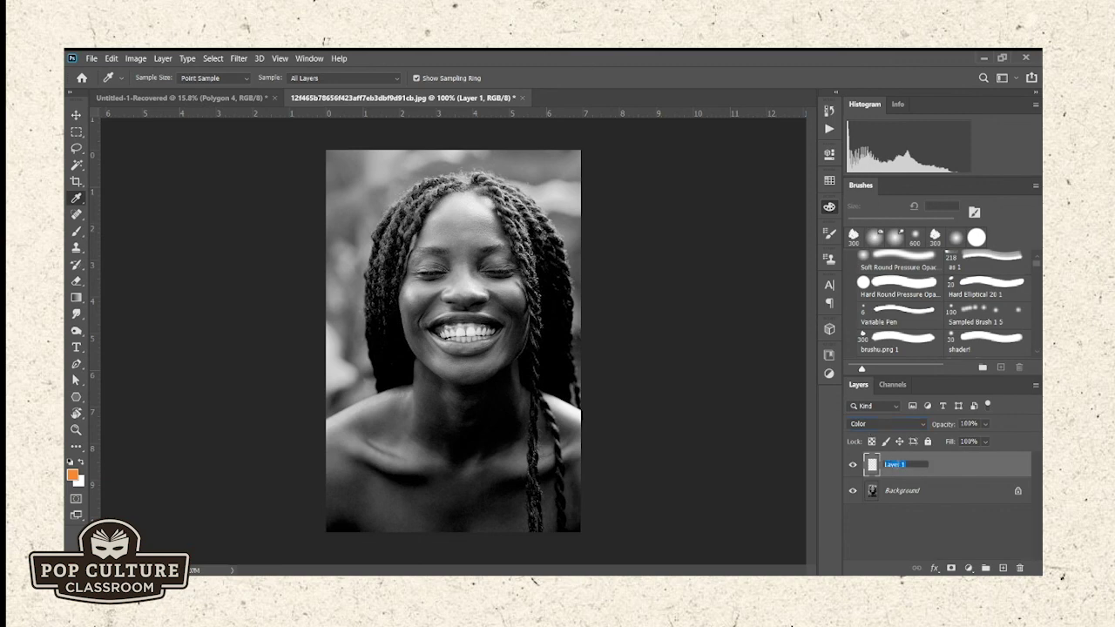
pyautogui.write('c')
pyautogui.press('Return')
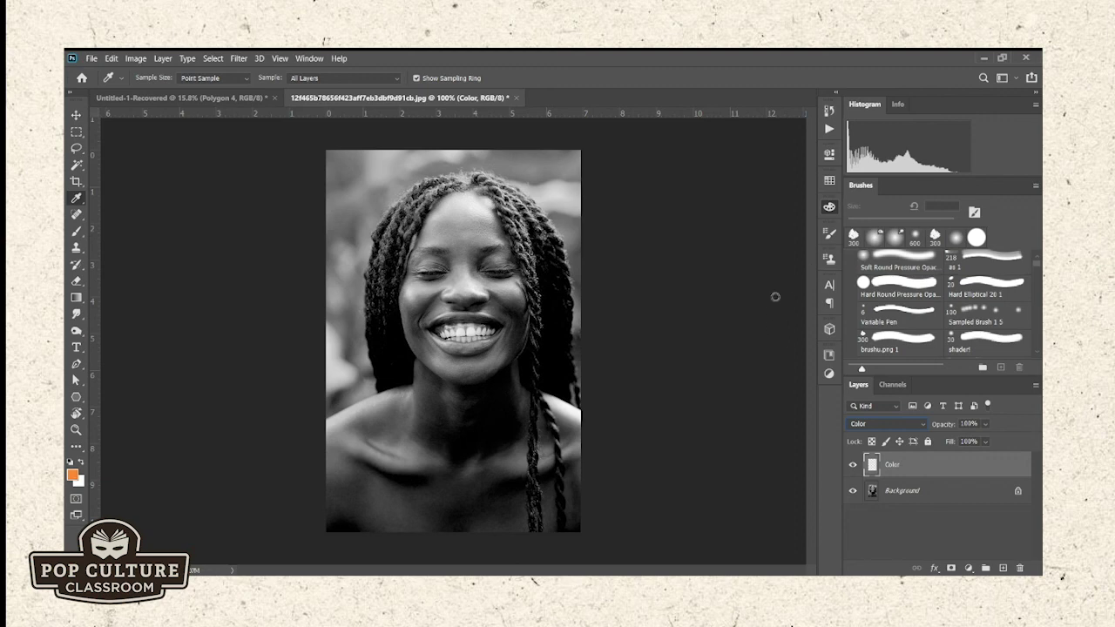
# - Paint brown over the face, neck and shoulders on the Color layer with the 300 px Soft Round Pressure Opacity brush
pyautogui.click(879, 261)
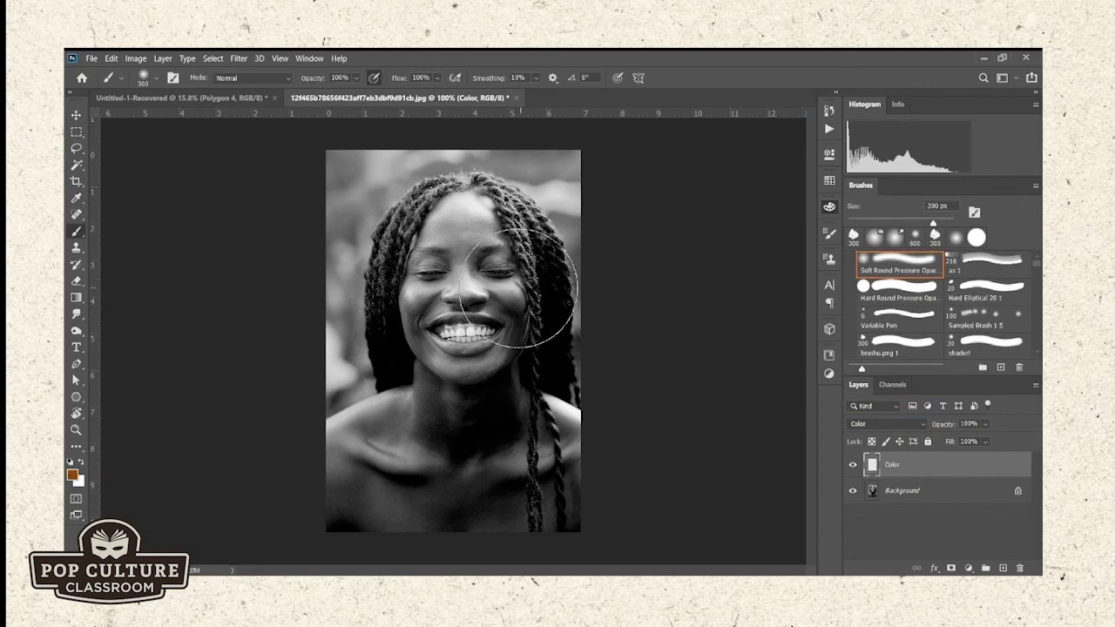
pyautogui.moveTo(471, 254)
pyautogui.mouseDown()
pyautogui.moveTo(453, 235)
pyautogui.moveTo(436, 261)
pyautogui.moveTo(446, 270)
pyautogui.moveTo(477, 226)
pyautogui.moveTo(510, 338)
pyautogui.moveTo(460, 362)
pyautogui.moveTo(436, 343)
pyautogui.moveTo(488, 461)
pyautogui.moveTo(465, 479)
pyautogui.moveTo(407, 450)
pyautogui.moveTo(346, 480)
pyautogui.moveTo(413, 427)
pyautogui.moveTo(360, 517)
pyautogui.moveTo(563, 517)
pyautogui.moveTo(547, 444)
pyautogui.moveTo(605, 490)
pyautogui.moveTo(555, 438)
pyautogui.moveTo(598, 478)
pyautogui.moveTo(480, 472)
pyautogui.moveTo(487, 490)
pyautogui.moveTo(442, 479)
pyautogui.mouseUp()
pyautogui.keyDown('shift'); pyautogui.click(534, 493); pyautogui.keyUp('shift')
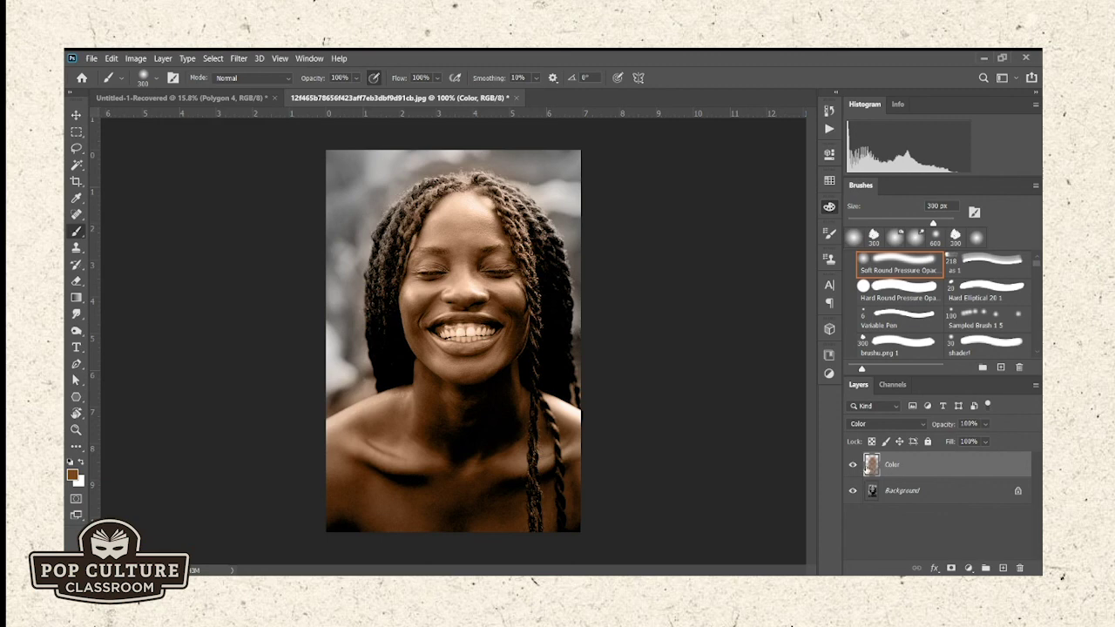
# - Toggle the Color layer's visibility to compare with the grayscale photo, and paint its background and hair areas blue
pyautogui.click(852, 466)
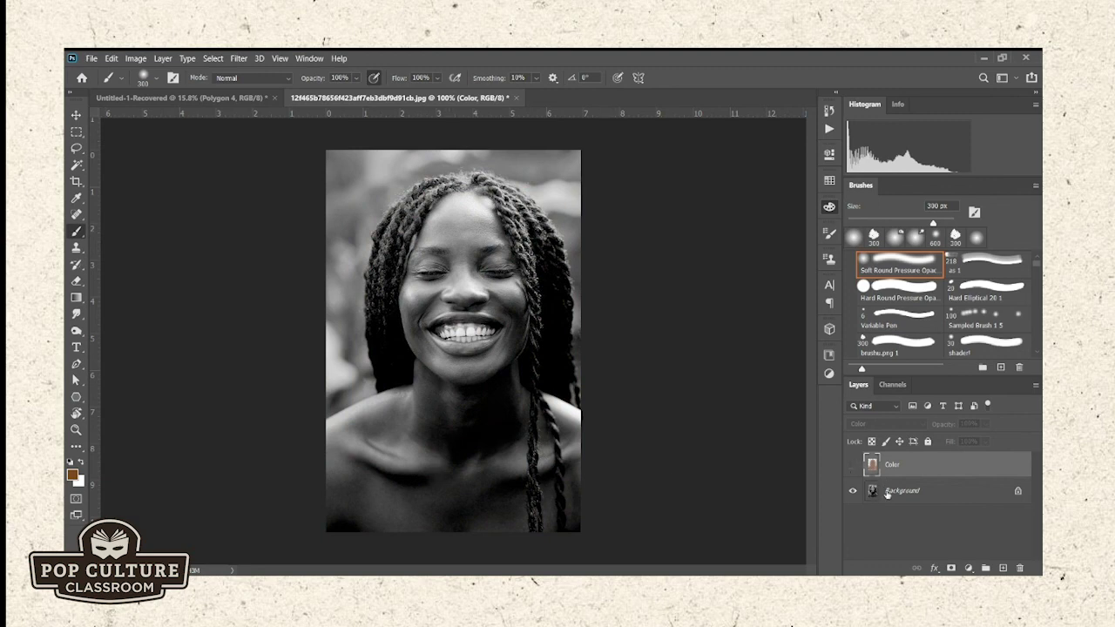
pyautogui.click(852, 466)
pyautogui.click(852, 466)
pyautogui.click(853, 467)
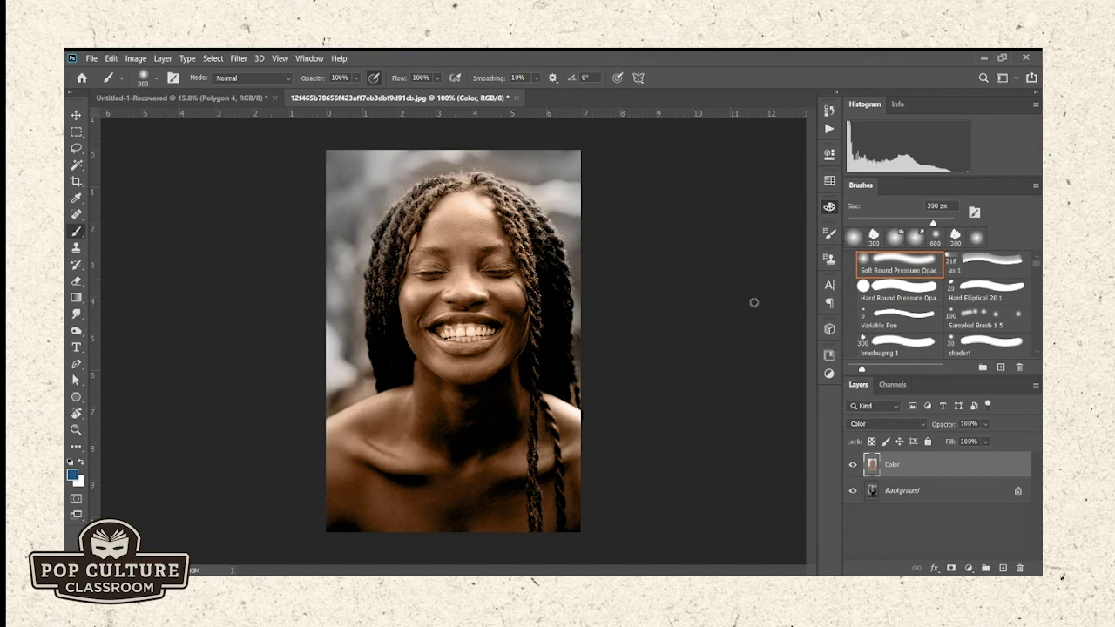
pyautogui.moveTo(580, 212)
pyautogui.mouseDown()
pyautogui.moveTo(594, 235)
pyautogui.moveTo(581, 194)
pyautogui.moveTo(539, 162)
pyautogui.moveTo(387, 158)
pyautogui.moveTo(357, 197)
pyautogui.moveTo(337, 271)
pyautogui.moveTo(356, 370)
pyautogui.moveTo(339, 376)
pyautogui.moveTo(331, 350)
pyautogui.moveTo(337, 188)
pyautogui.moveTo(339, 339)
pyautogui.moveTo(397, 158)
pyautogui.moveTo(524, 157)
pyautogui.moveTo(601, 268)
pyautogui.moveTo(618, 374)
pyautogui.moveTo(613, 352)
pyautogui.moveTo(593, 360)
pyautogui.moveTo(598, 380)
pyautogui.moveTo(593, 299)
pyautogui.mouseUp()
# - Add a new layer above the Color layer and set its blend mode to Color Dodge
pyautogui.click(1002, 568)
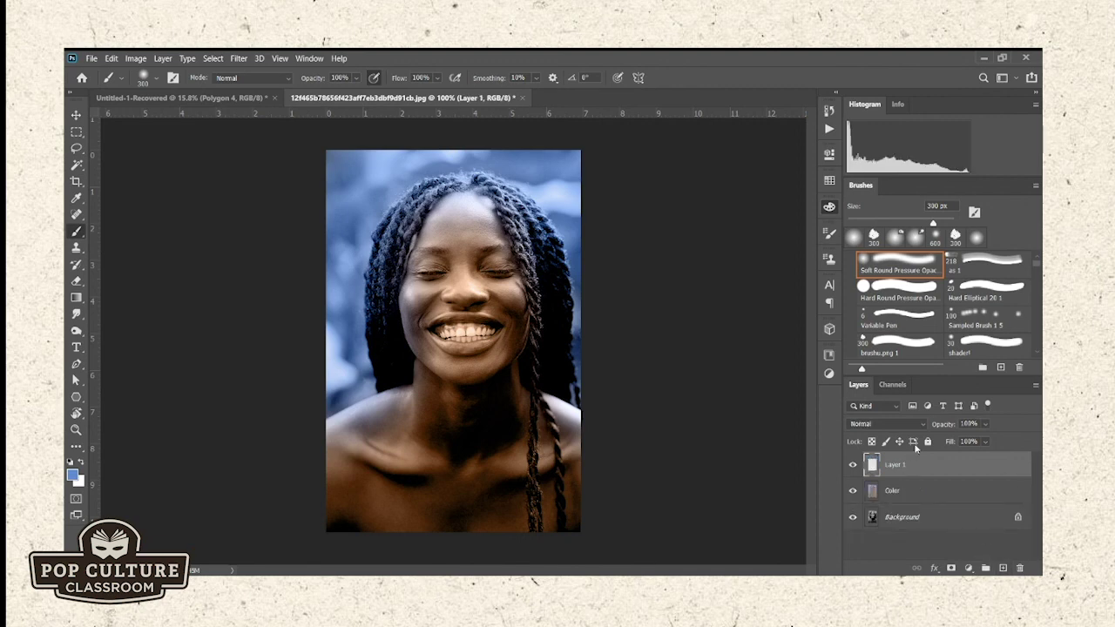
pyautogui.scroll(-10, 918, 425)
pyautogui.press('Up')
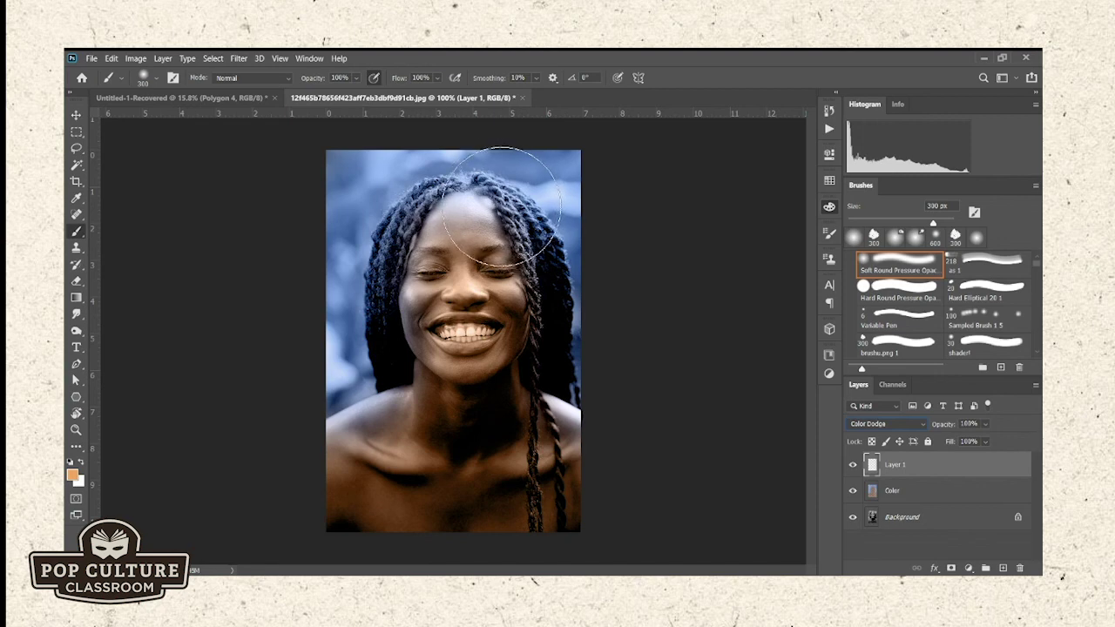
# - Paint orange-red highlights over the forehead on the Color Dodge layer with the brush reduced to 150 px, undoing the first attempt
pyautogui.moveTo(495, 207); pyautogui.dragTo(538, 249)
pyautogui.press('[')
pyautogui.press('[')
pyautogui.press('[')
pyautogui.press('[')
pyautogui.press('[')
pyautogui.press('[')
pyautogui.press('[')
pyautogui.press('[')
pyautogui.press('[')
pyautogui.press('[')
pyautogui.press('[')
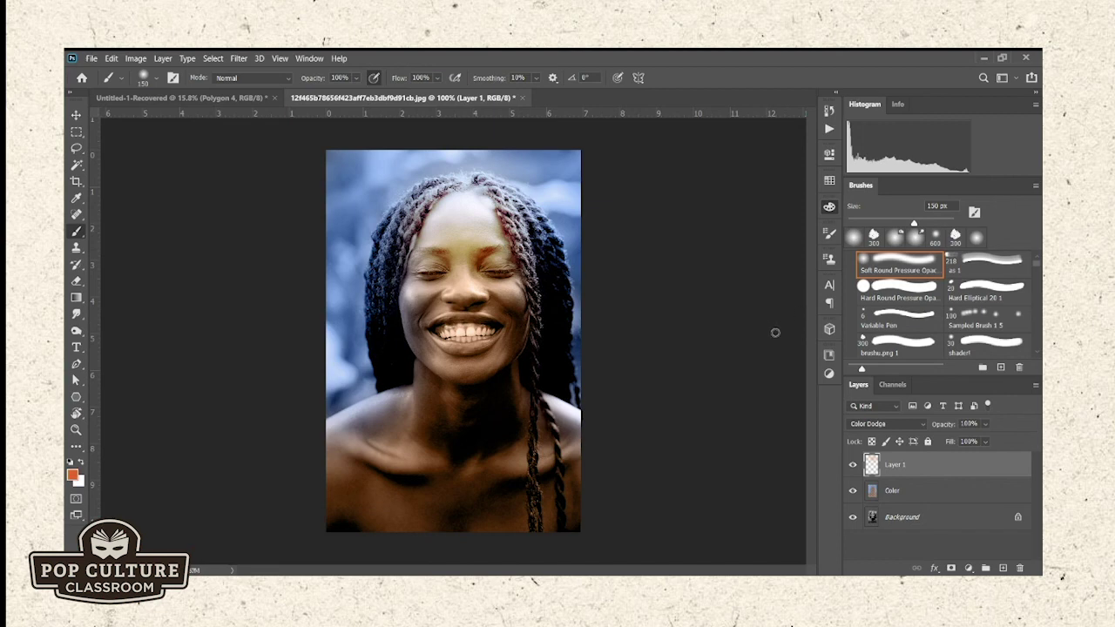
pyautogui.hotkey('ctrl', 'z')
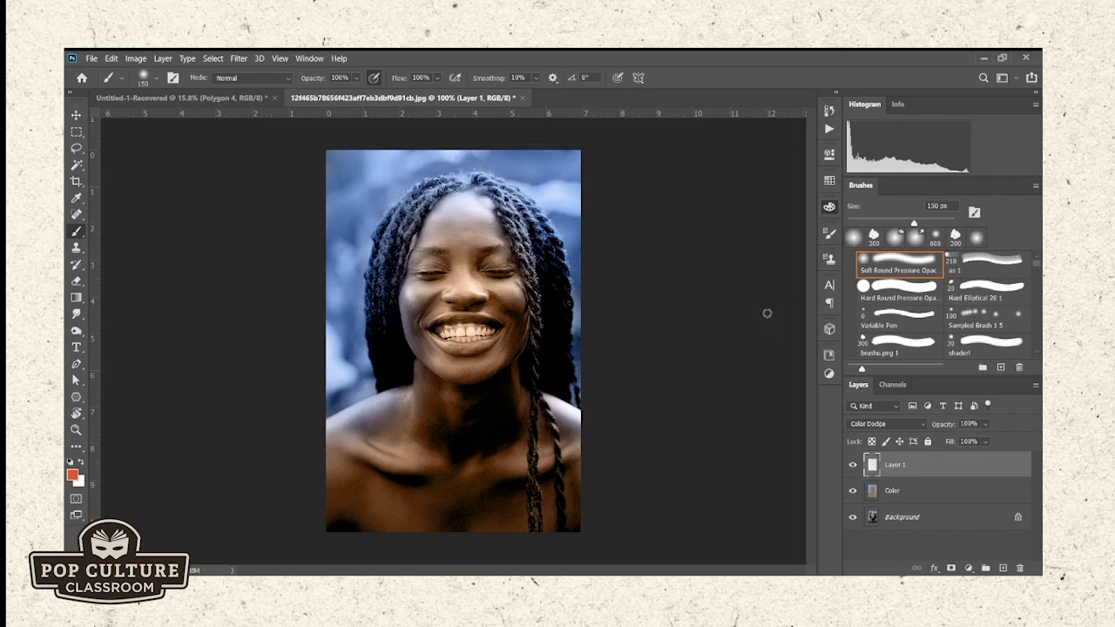
pyautogui.moveTo(452, 196)
pyautogui.mouseDown()
pyautogui.moveTo(421, 232)
pyautogui.moveTo(462, 198)
pyautogui.moveTo(495, 209)
pyautogui.moveTo(512, 235)
pyautogui.moveTo(462, 214)
pyautogui.moveTo(428, 228)
pyautogui.moveTo(480, 219)
pyautogui.moveTo(506, 233)
pyautogui.moveTo(490, 223)
pyautogui.moveTo(421, 238)
pyautogui.mouseUp()
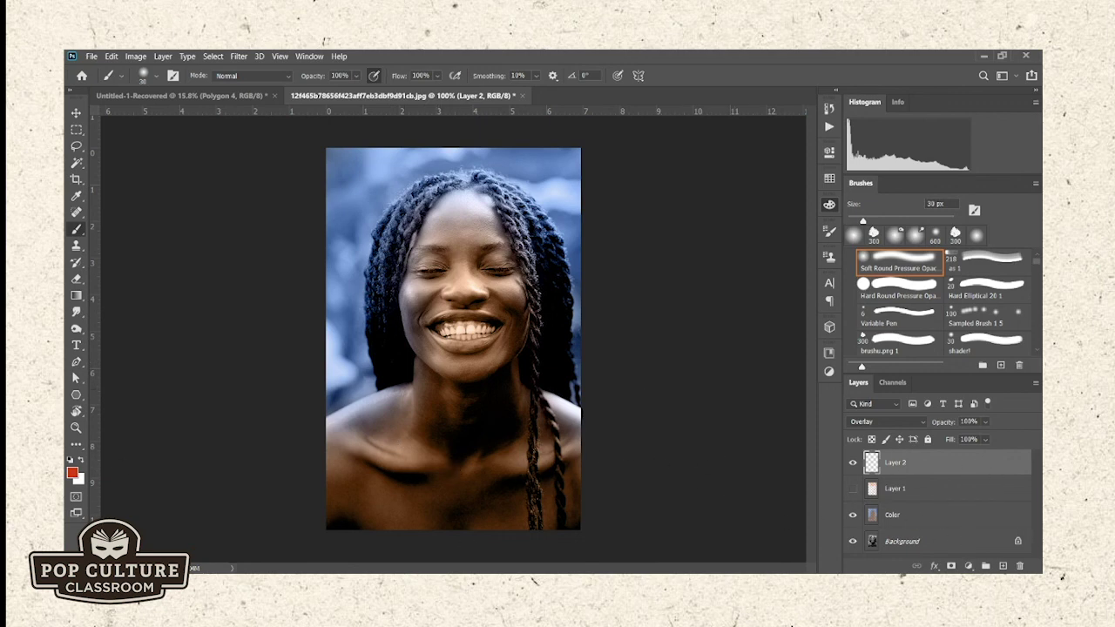
# - Add an empty layer above the Overlay layer and make the Background layer active
pyautogui.click(1002, 565)
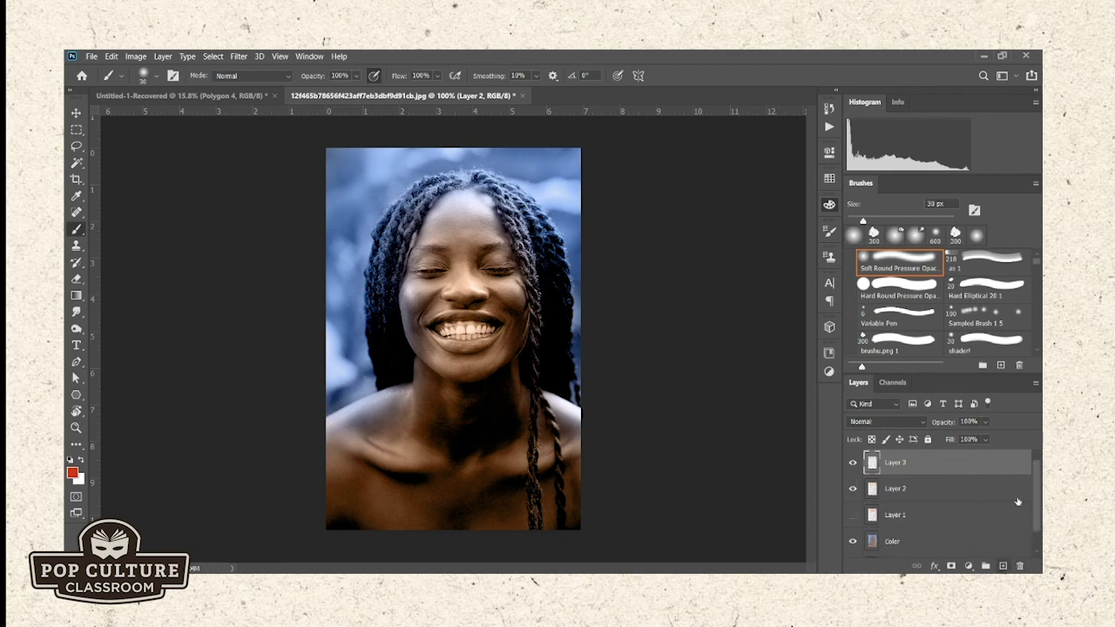
pyautogui.click(946, 492)
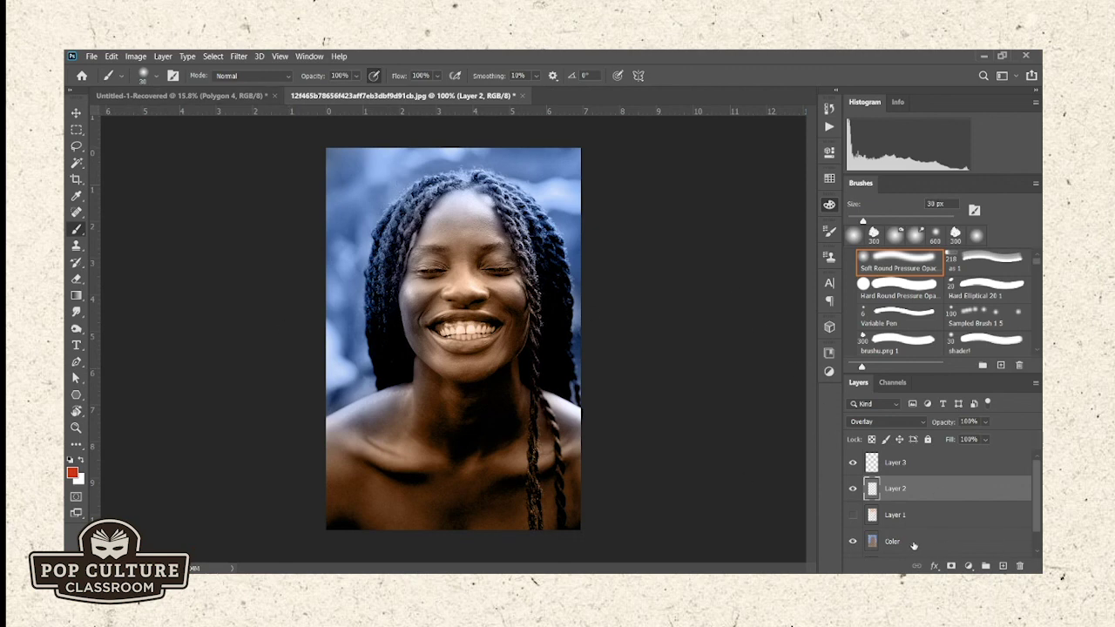
pyautogui.scroll(-1, 973, 545)
pyautogui.click(951, 542)
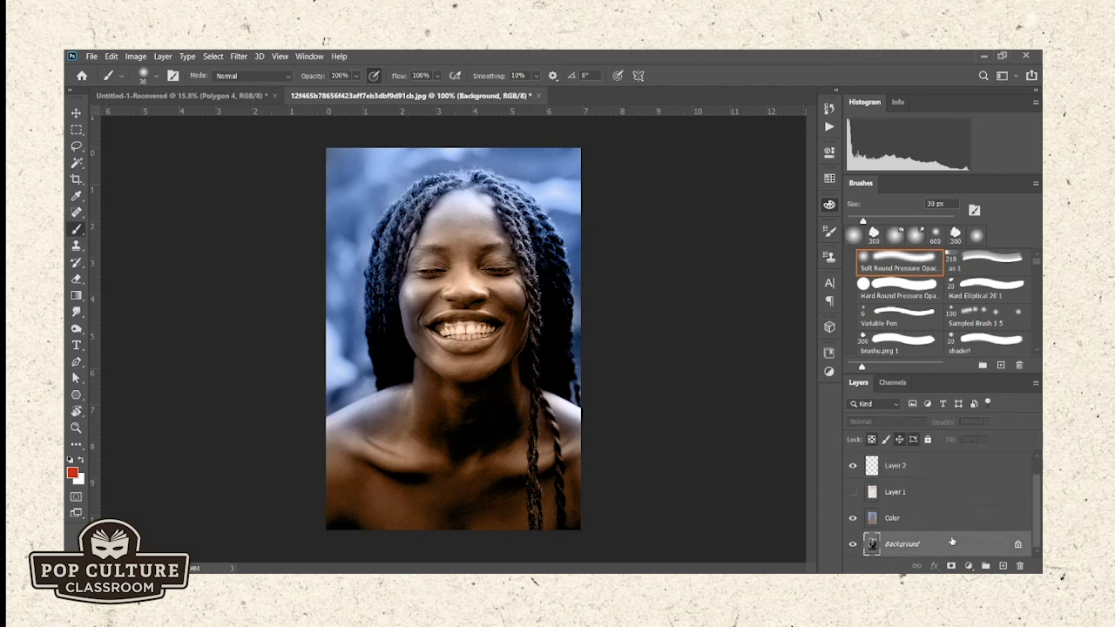
# - Lasso the face and neck on the Background layer with 0 px feather and copy the selection to a new layer
pyautogui.click(76, 145)
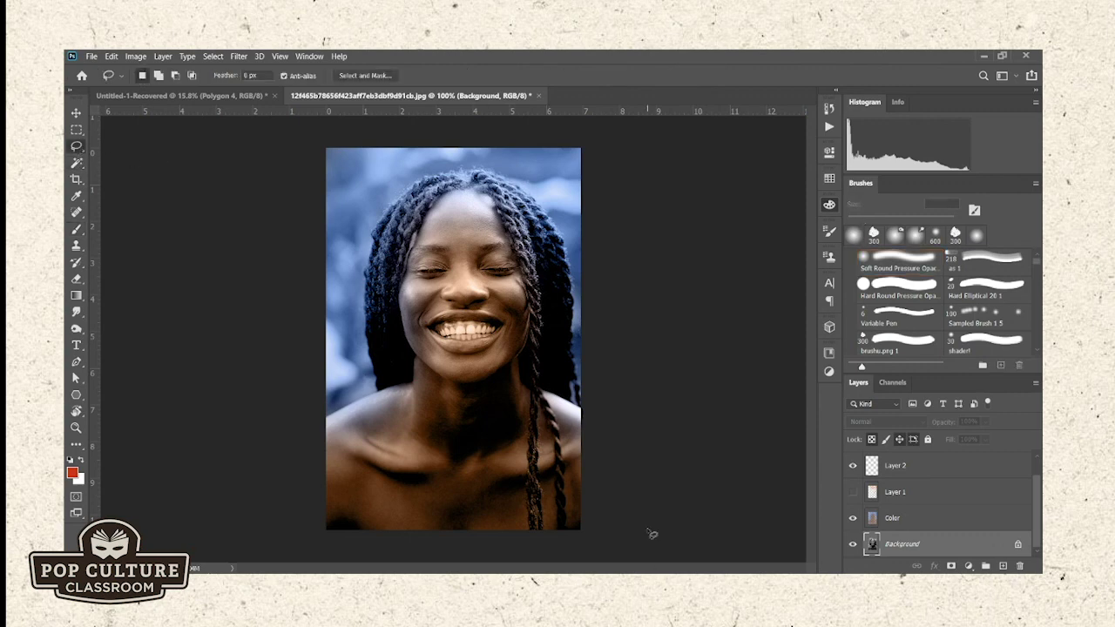
pyautogui.moveTo(530, 396)
pyautogui.mouseDown()
pyautogui.moveTo(531, 292)
pyautogui.moveTo(510, 185)
pyautogui.moveTo(455, 185)
pyautogui.moveTo(405, 205)
pyautogui.moveTo(391, 261)
pyautogui.moveTo(410, 391)
pyautogui.mouseUp()
pyautogui.moveTo(419, 445)
pyautogui.mouseDown()
pyautogui.moveTo(460, 459)
pyautogui.moveTo(518, 453)
pyautogui.moveTo(537, 440)
pyautogui.moveTo(529, 396)
pyautogui.mouseUp()
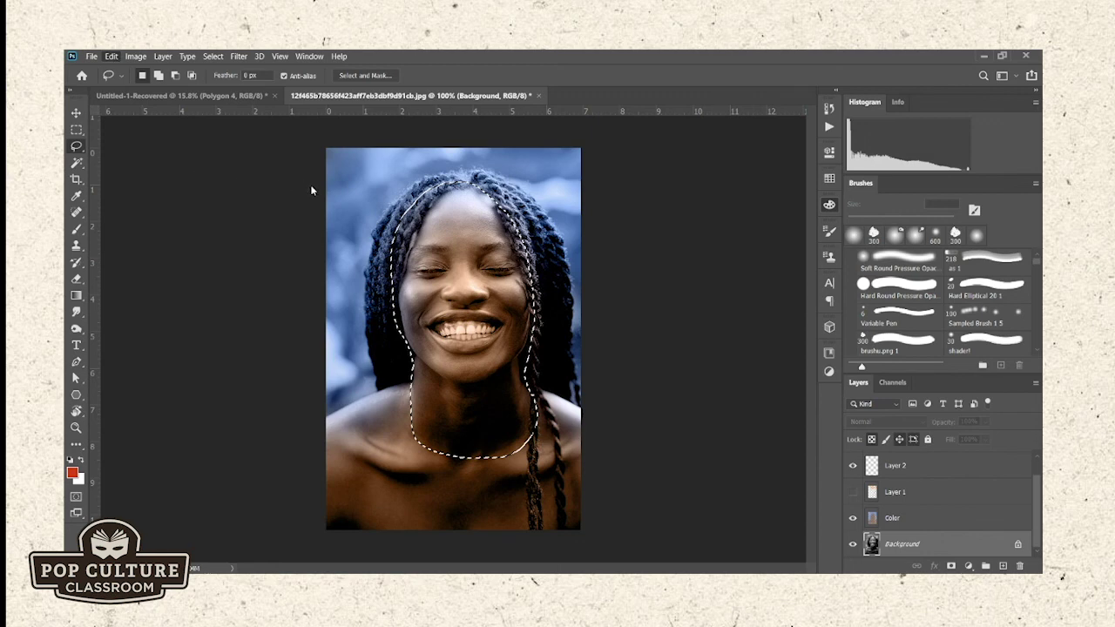
pyautogui.hotkey('ctrl', 'j')
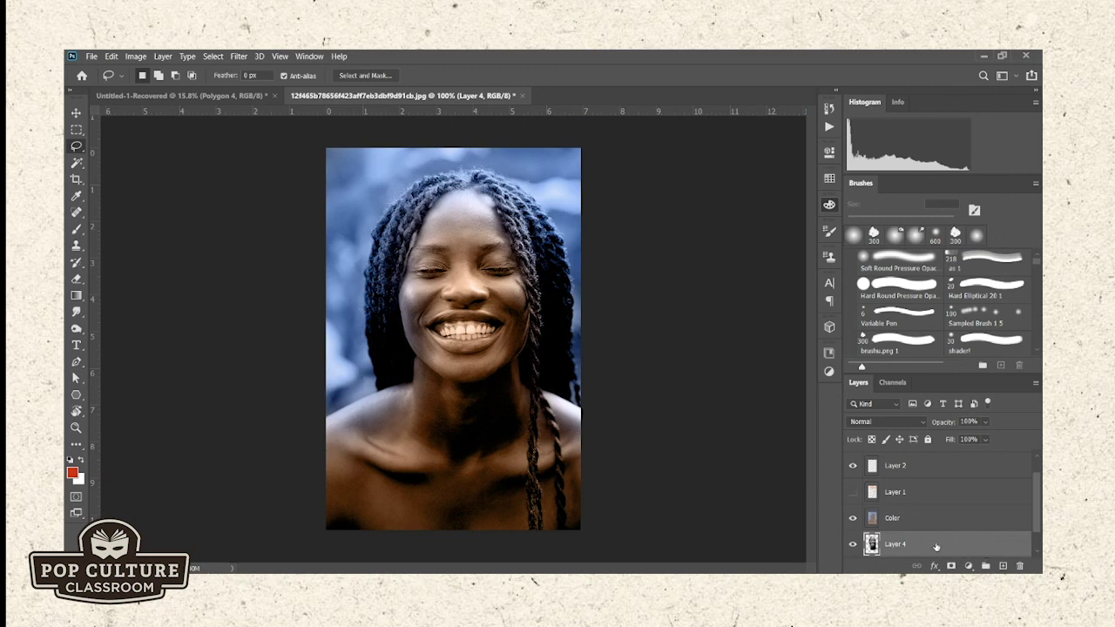
# - Hide the Color layer and the topmost layer so the portrait shows in grayscale
pyautogui.scroll(-1, 960, 544)
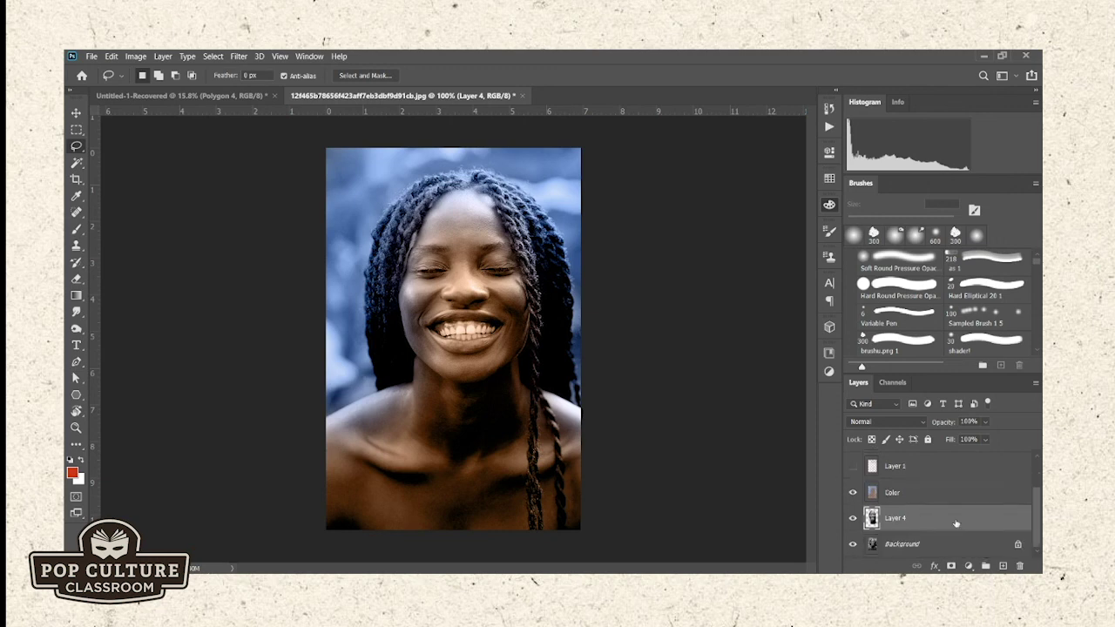
pyautogui.click(850, 492)
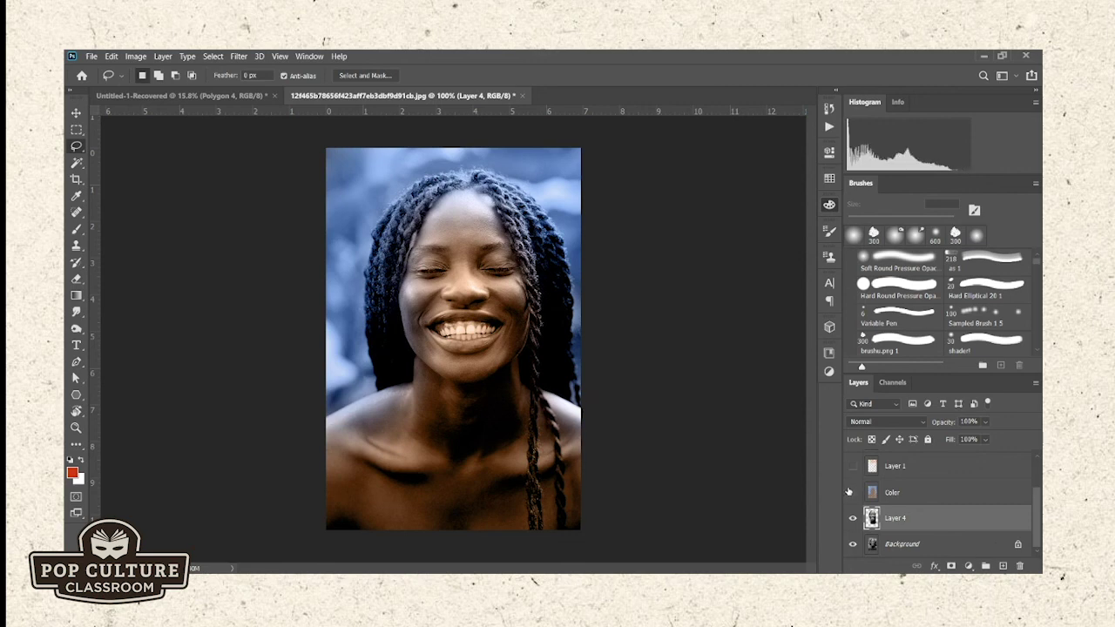
pyautogui.scroll(2, 850, 490)
pyautogui.click(853, 462)
pyautogui.scroll(-2, 901, 497)
# - Add a new layer above Layer 4 and clip it to Layer 4, releasing and reapplying the clipping mask once
pyautogui.click(1003, 566)
pyautogui.moveTo(921, 532); pyautogui.dragTo(930, 528)
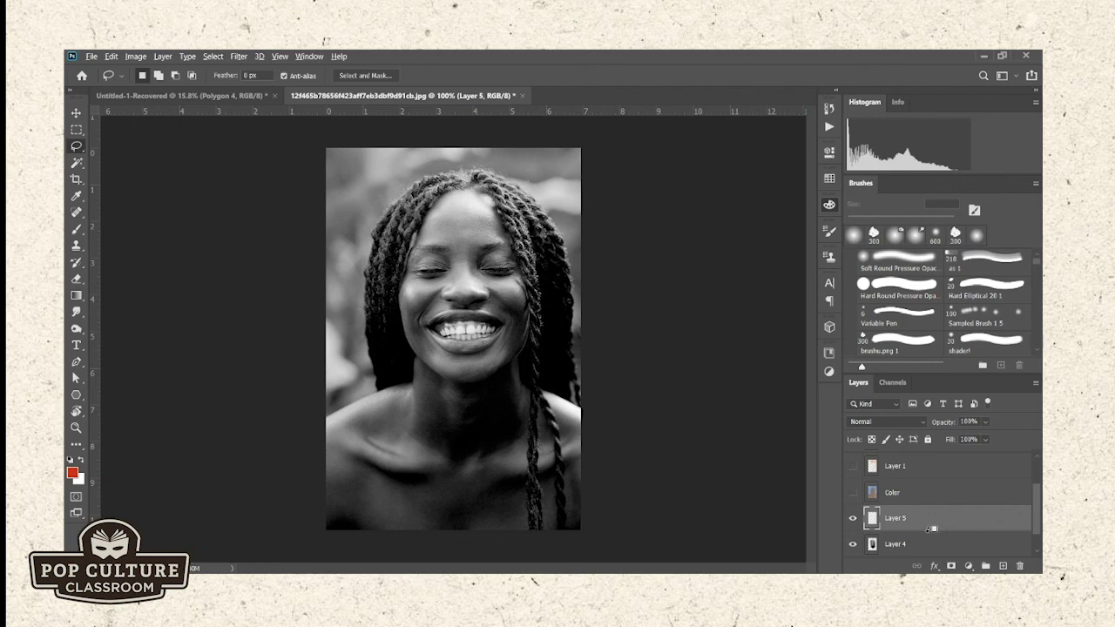
pyautogui.keyDown('alt'); pyautogui.click(930, 528); pyautogui.keyUp('alt')
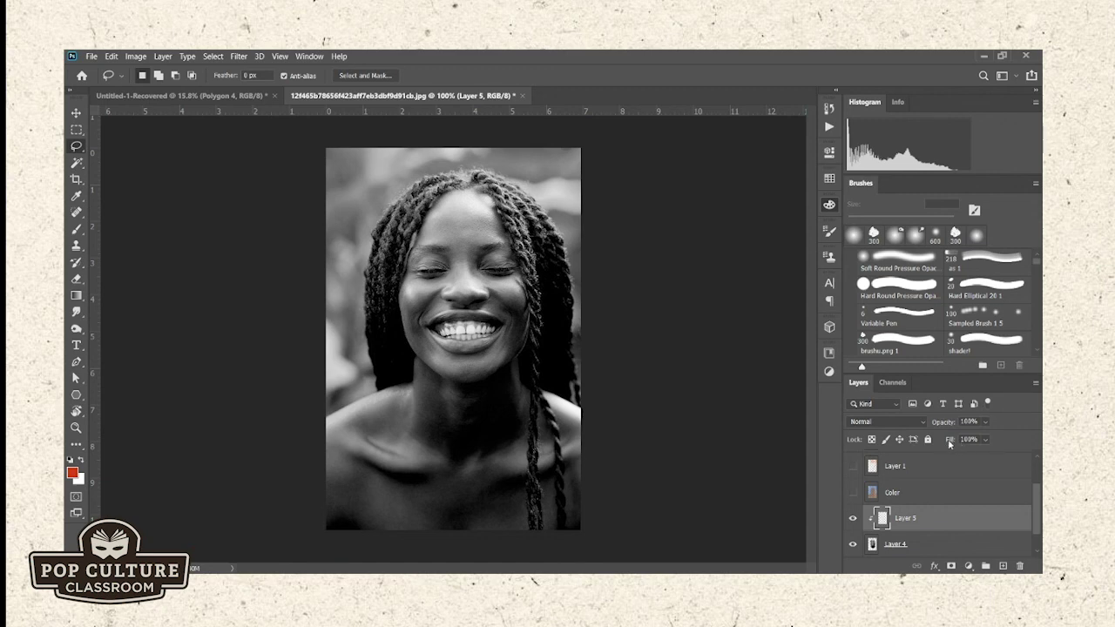
pyautogui.hotkey('ctrl', 'alt', 'g')
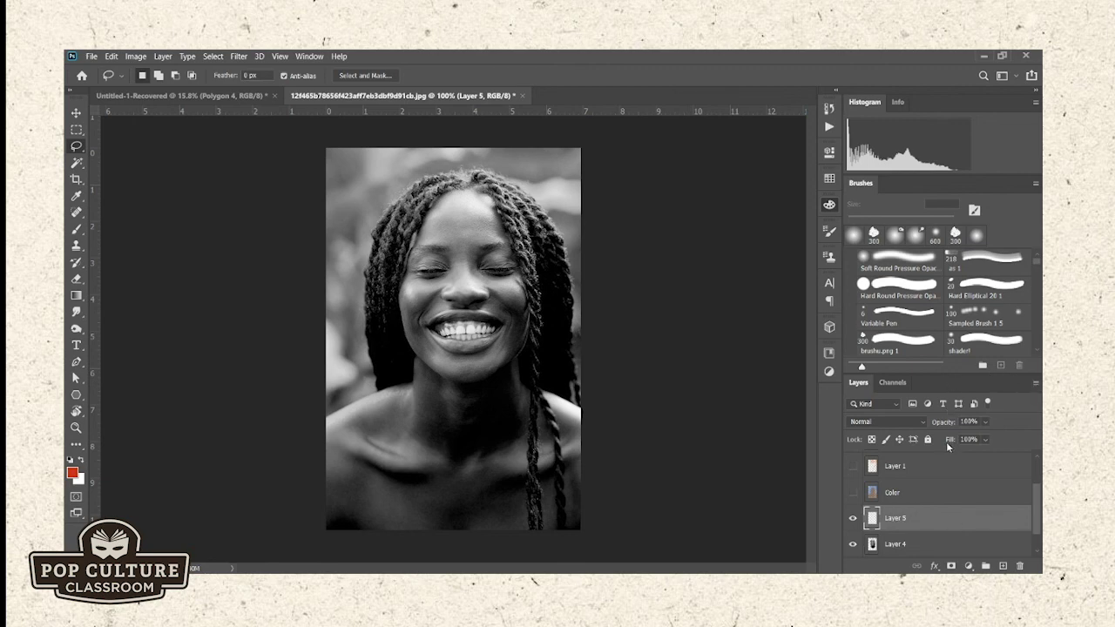
pyautogui.hotkey('ctrl', 'alt', 'g')
# - Make the clipped Layer 5 active and choose the Hard Round Pressure Opacity brush
pyautogui.click(944, 541)
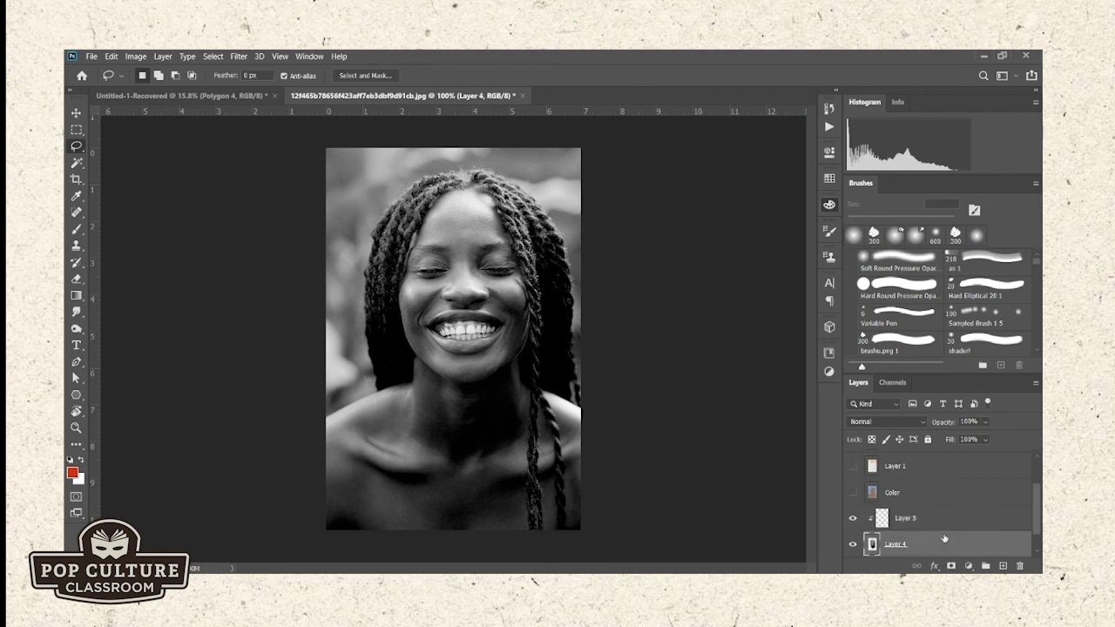
pyautogui.click(942, 518)
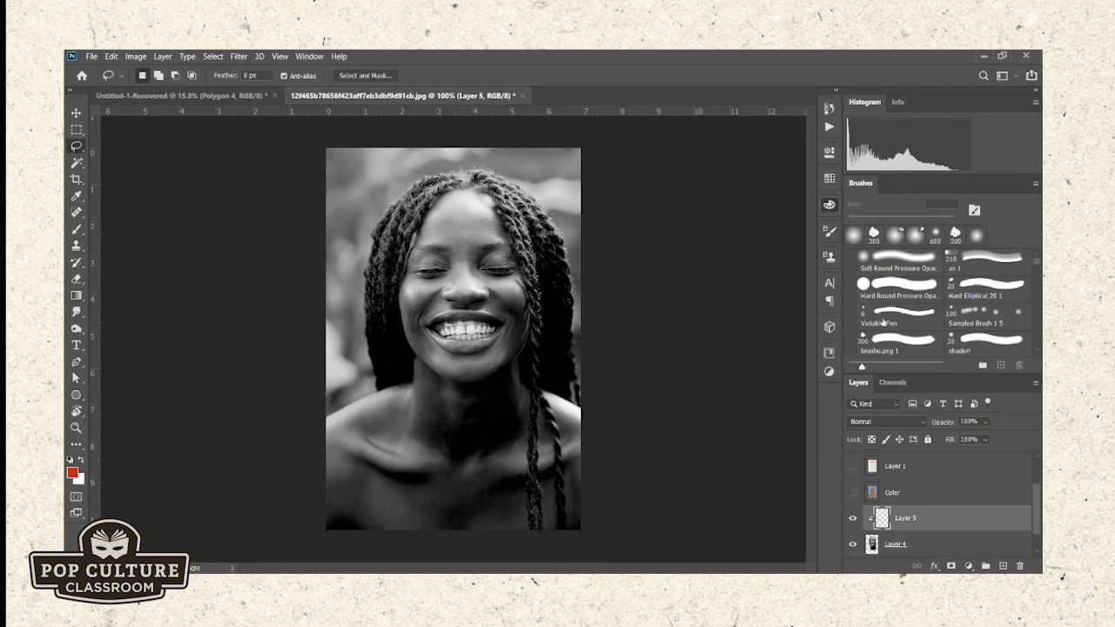
pyautogui.click(895, 293)
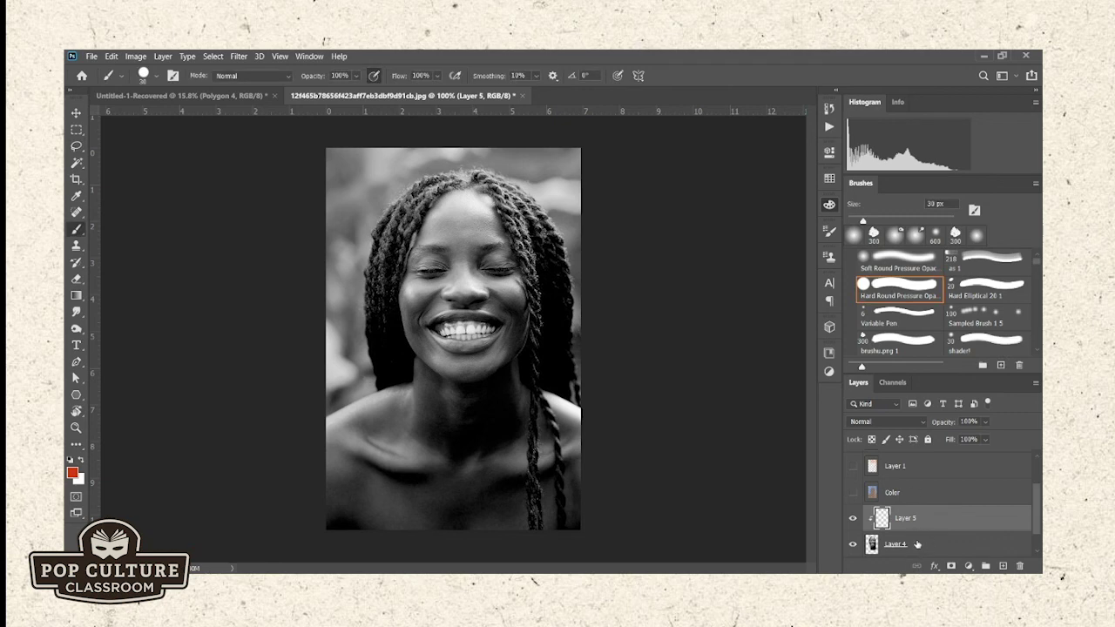
# - Try a curved red stroke across the face directly on Layer 4, and undo it
pyautogui.click(926, 546)
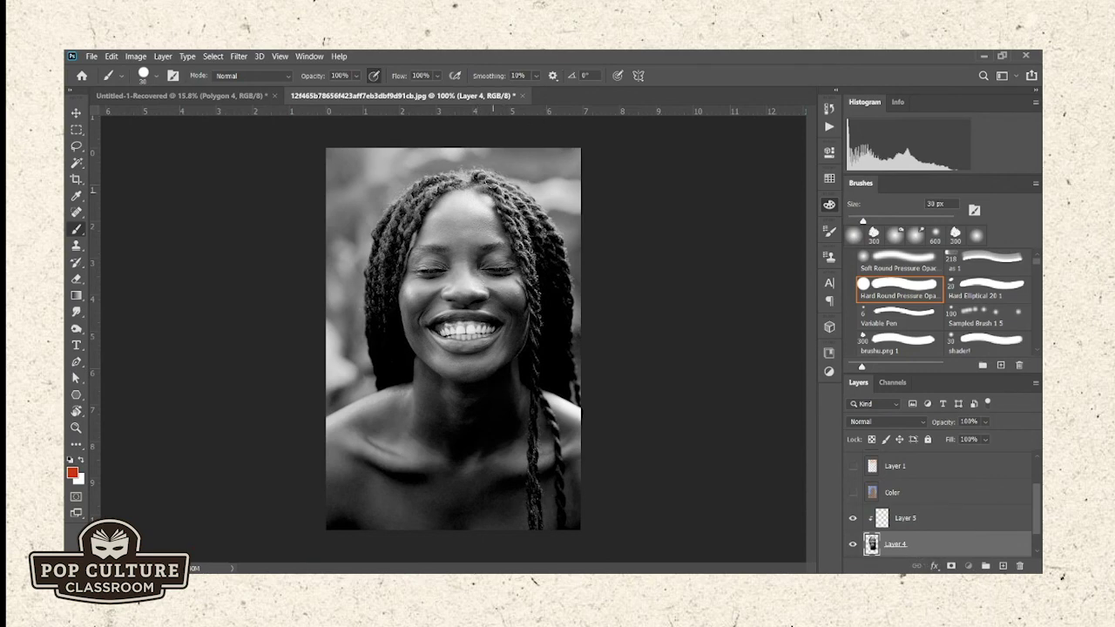
pyautogui.click(508, 171)
pyautogui.moveTo(508, 171)
pyautogui.mouseDown()
pyautogui.moveTo(483, 258)
pyautogui.moveTo(504, 280)
pyautogui.moveTo(470, 325)
pyautogui.mouseUp()
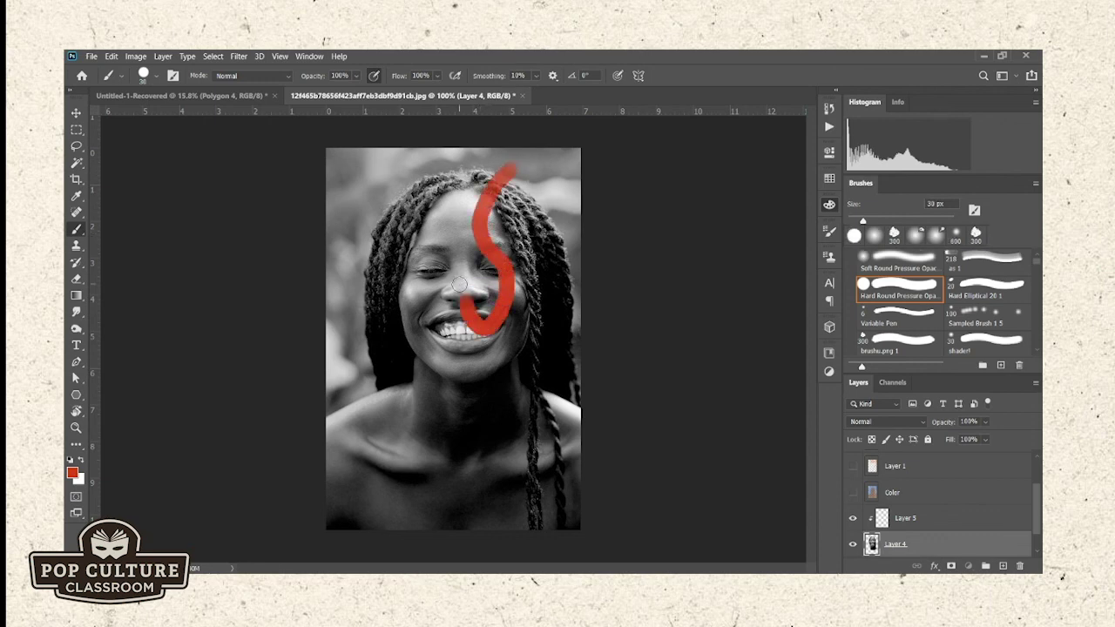
pyautogui.hotkey('ctrl', 'z')
# - Paint crossing wavy red strokes over the face and neck on the clipped Layer 5 with the 38 px brush
pyautogui.click(937, 523)
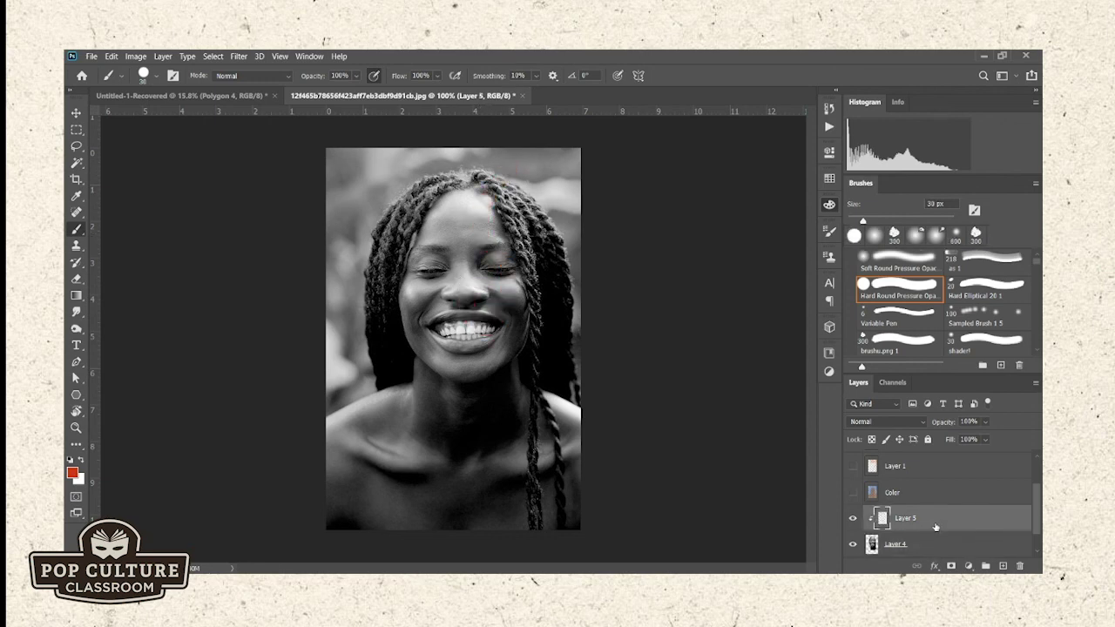
pyautogui.moveTo(482, 194)
pyautogui.mouseDown()
pyautogui.moveTo(481, 234)
pyautogui.moveTo(503, 287)
pyautogui.moveTo(430, 380)
pyautogui.mouseUp()
pyautogui.moveTo(430, 480); pyautogui.dragTo(483, 502)
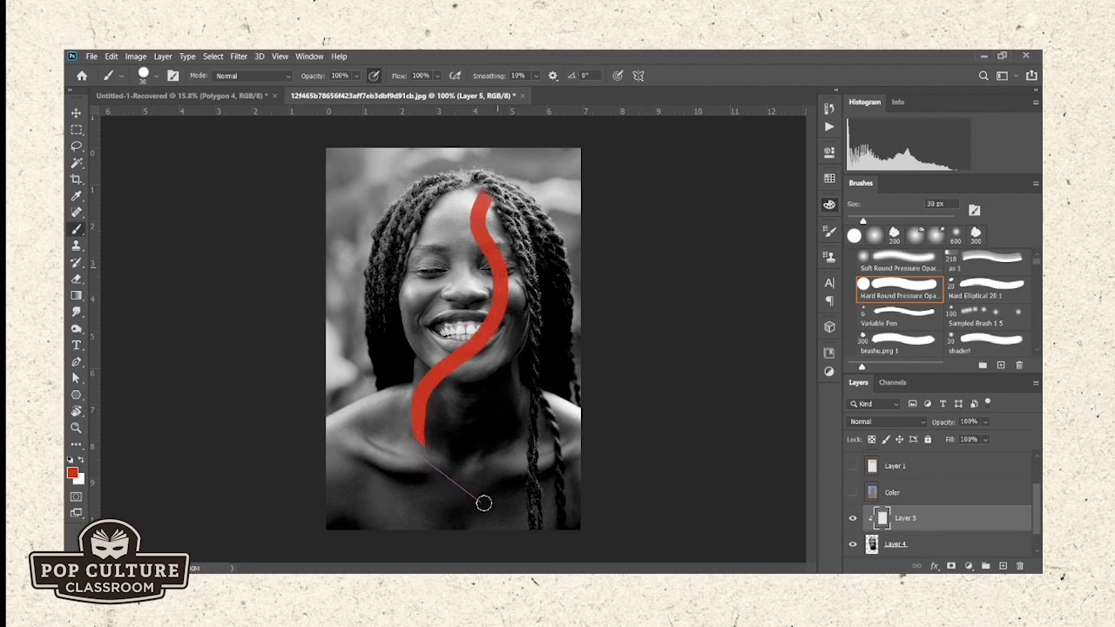
pyautogui.moveTo(515, 426)
pyautogui.mouseDown()
pyautogui.moveTo(420, 273)
pyautogui.moveTo(453, 209)
pyautogui.moveTo(492, 189)
pyautogui.moveTo(501, 375)
pyautogui.moveTo(455, 465)
pyautogui.moveTo(460, 560)
pyautogui.moveTo(449, 561)
pyautogui.mouseUp()
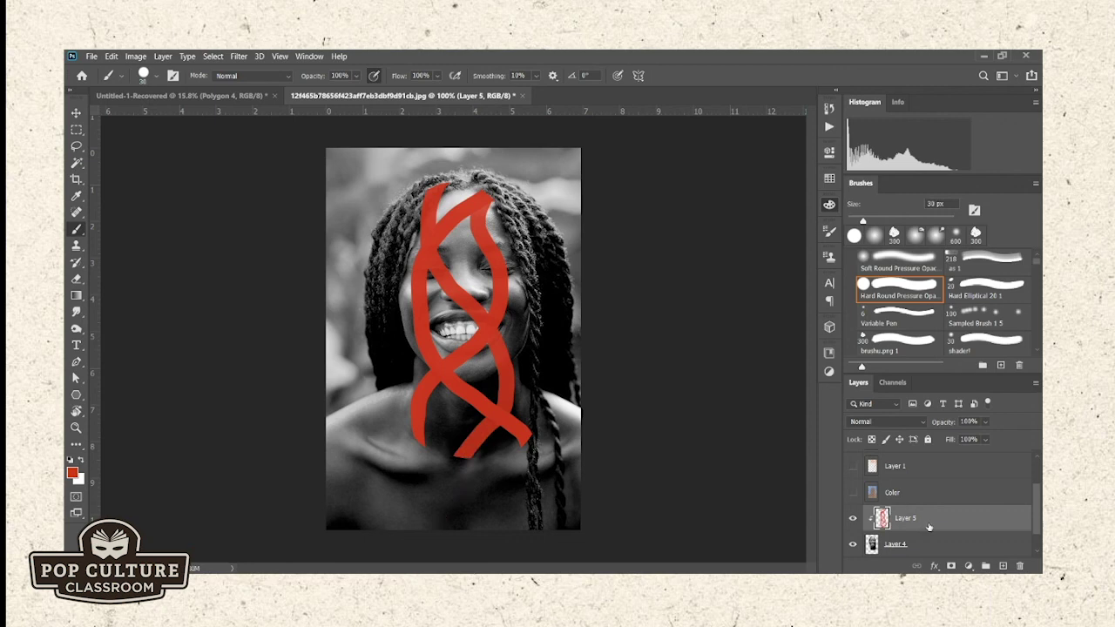
# - Step through the blend modes on the clipped Layer 5 and settle on Color
pyautogui.click(920, 420)
pyautogui.press('Down')
pyautogui.press('Down')
pyautogui.press('Down')
pyautogui.press('Down')
pyautogui.press('Down')
pyautogui.press('Down')
pyautogui.press('Down')
pyautogui.press('Down')
pyautogui.press('Down')
pyautogui.press('Down')
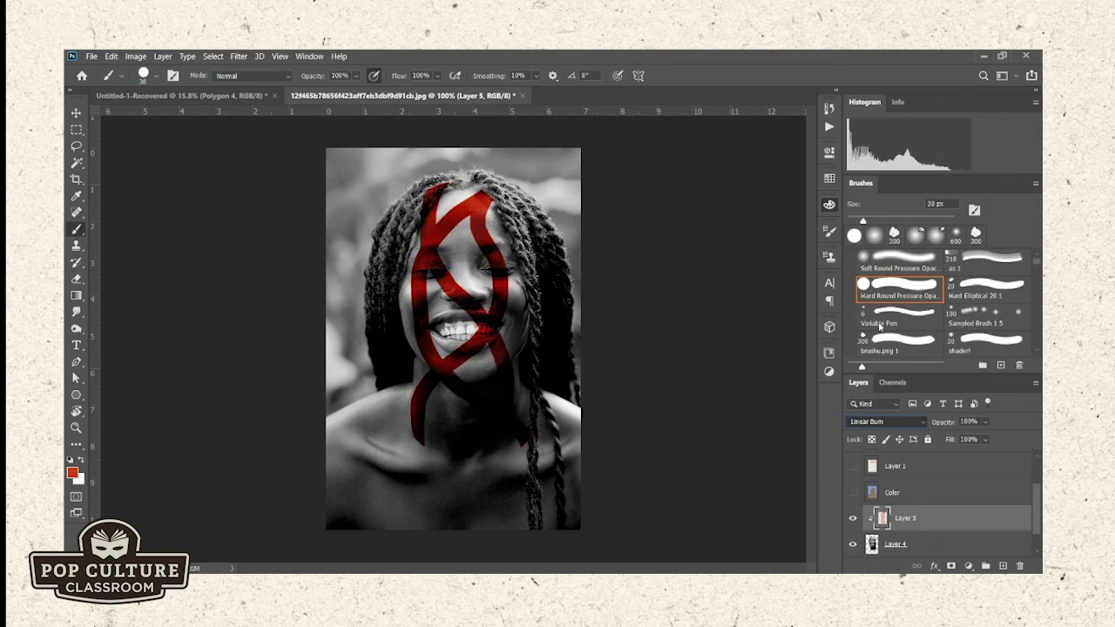
pyautogui.press('Down')
pyautogui.press('Down')
pyautogui.press('Down')
pyautogui.press('Down')
pyautogui.press('Down')
pyautogui.press('Down')
pyautogui.press('Down')
pyautogui.press('Down')
pyautogui.press('Down')
pyautogui.press('Down')
pyautogui.press('Down')
pyautogui.press('Down')
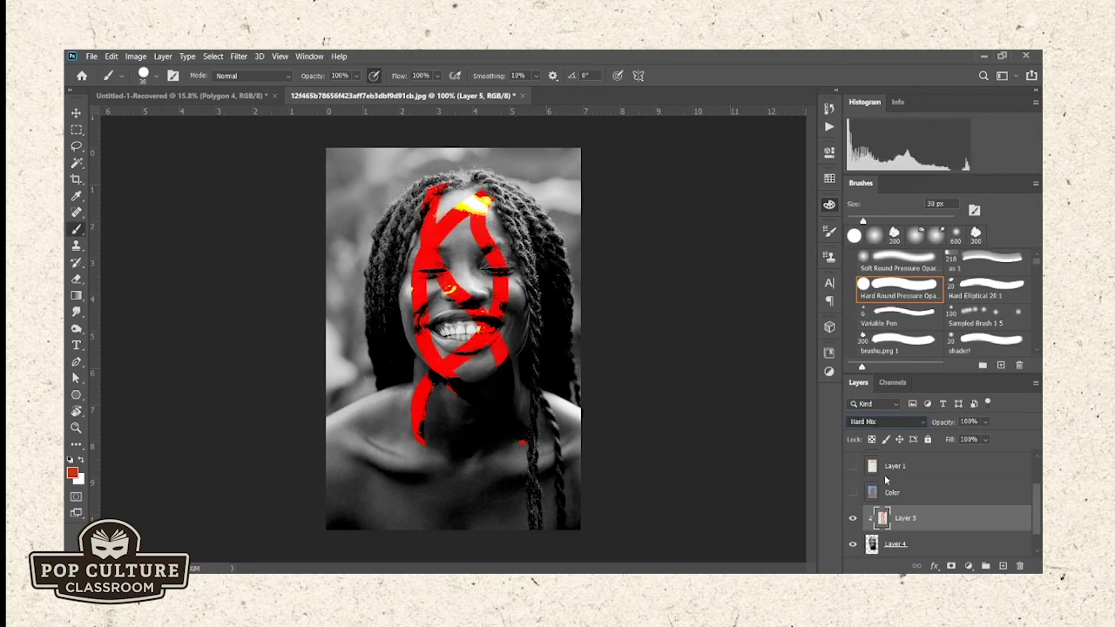
pyautogui.press('Down')
pyautogui.press('Down')
pyautogui.press('Up')
pyautogui.press('Down')
pyautogui.press('Down')
pyautogui.press('Down')
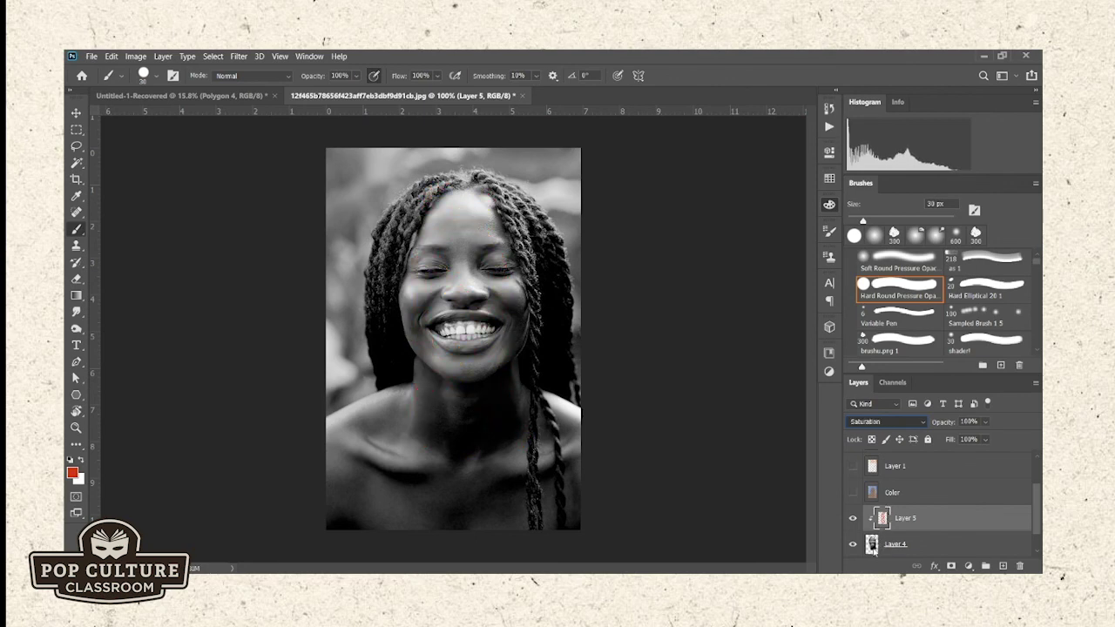
pyautogui.press('Up')
pyautogui.click(881, 518)
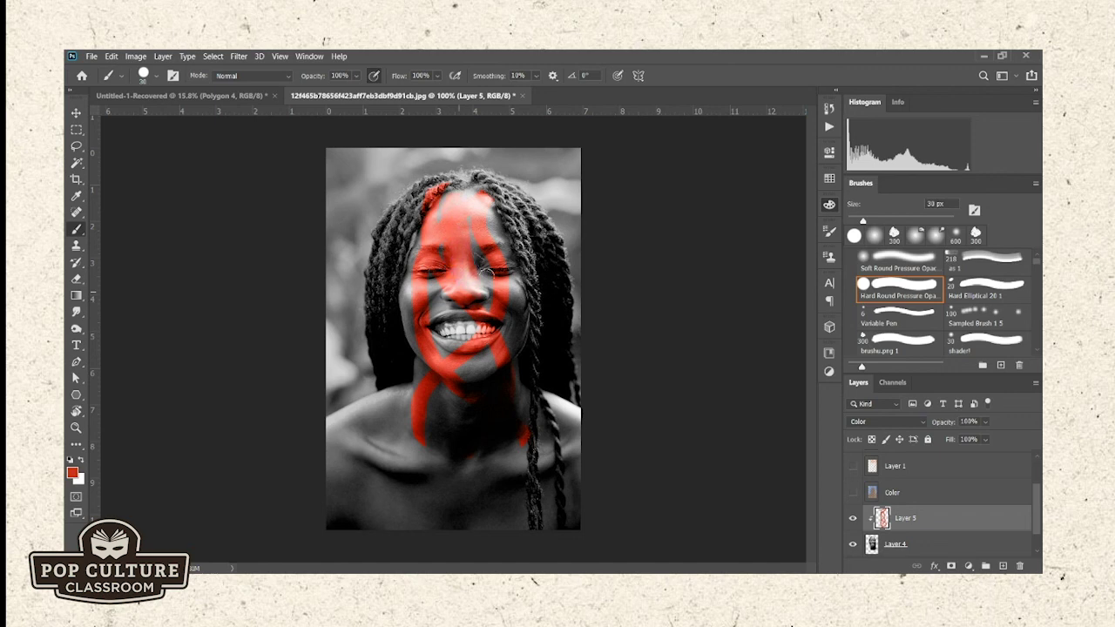
# - Fill in the rest of the face and much of the neck with red on the clipped Layer 5
pyautogui.moveTo(427, 351)
pyautogui.mouseDown()
pyautogui.moveTo(424, 212)
pyautogui.moveTo(418, 320)
pyautogui.moveTo(462, 378)
pyautogui.moveTo(434, 276)
pyautogui.moveTo(455, 355)
pyautogui.moveTo(492, 373)
pyautogui.moveTo(441, 397)
pyautogui.moveTo(426, 424)
pyautogui.moveTo(489, 400)
pyautogui.moveTo(503, 361)
pyautogui.moveTo(486, 419)
pyautogui.moveTo(439, 417)
pyautogui.moveTo(504, 409)
pyautogui.moveTo(506, 383)
pyautogui.moveTo(480, 449)
pyautogui.moveTo(458, 207)
pyautogui.moveTo(489, 357)
pyautogui.mouseUp()
pyautogui.moveTo(993, 457); pyautogui.dragTo(960, 457)
pyautogui.moveTo(970, 452); pyautogui.dragTo(951, 451)
pyautogui.moveTo(950, 456); pyautogui.dragTo(1019, 454)
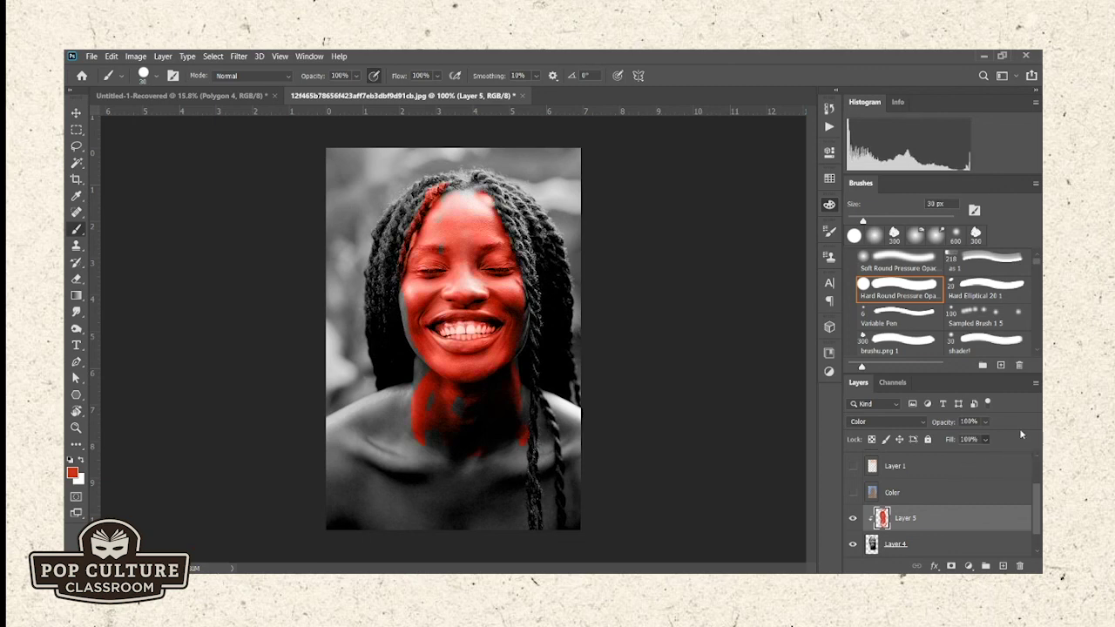